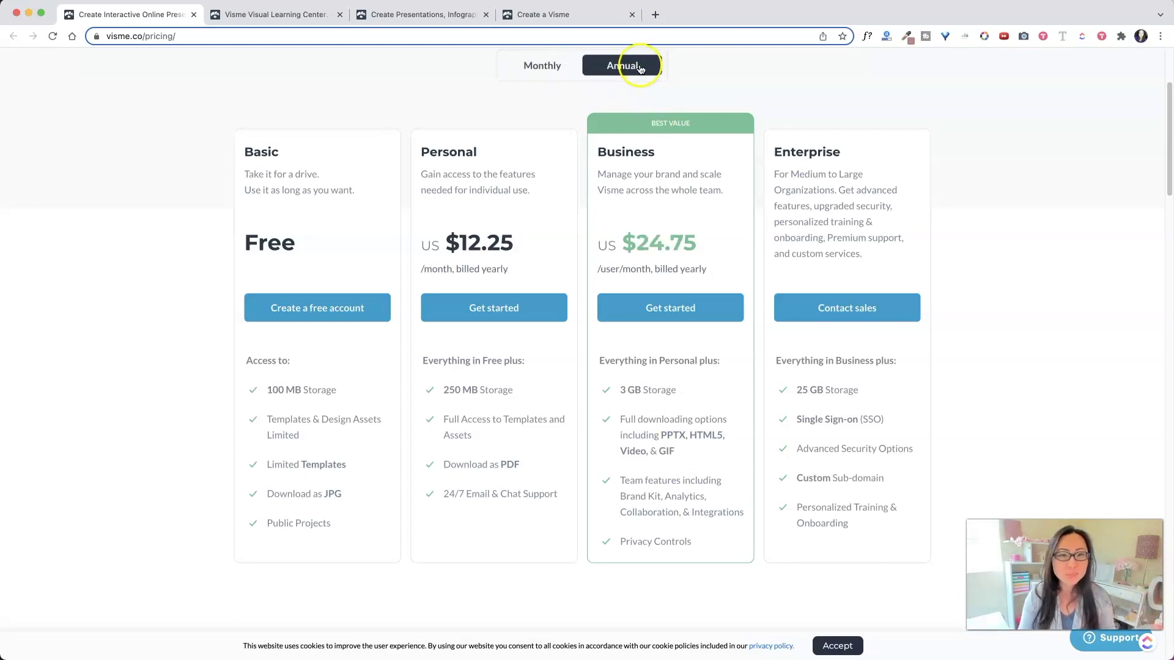
Scroll the Visual Learning Center blog past Explore Content Types down to Recent Articles.
click(287, 14)
scroll(460, 220, down, 3)
scroll(459, 220, down, 1)
click(457, 231)
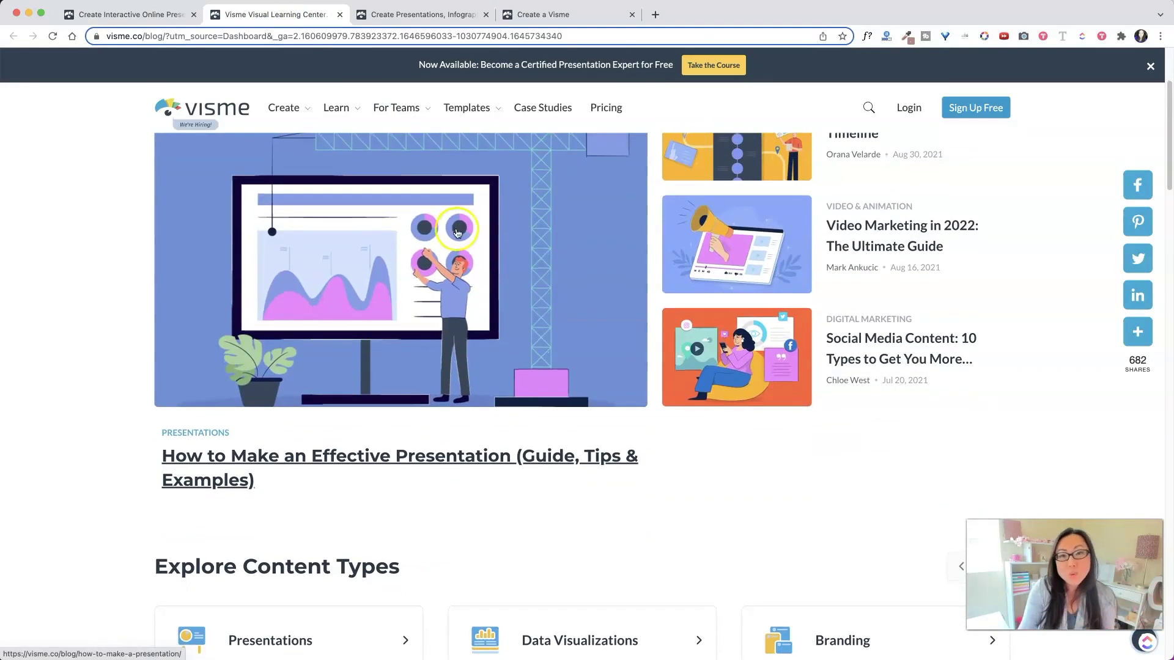
scroll(459, 231, down, 5)
scroll(461, 236, down, 7)
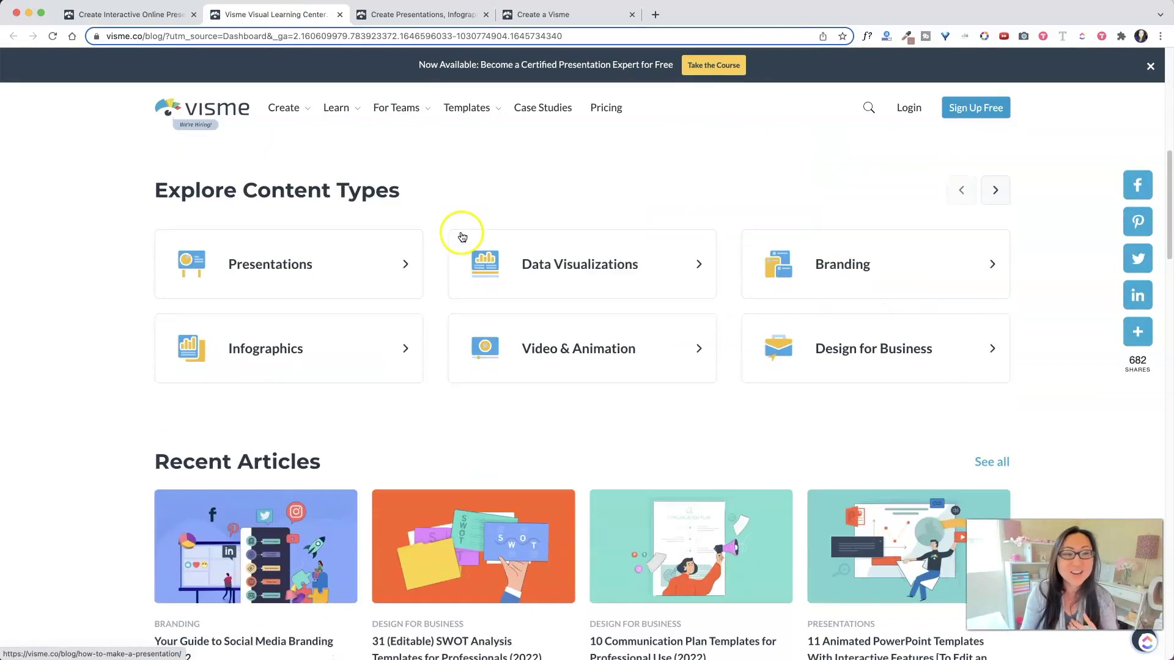
scroll(464, 238, down, 4)
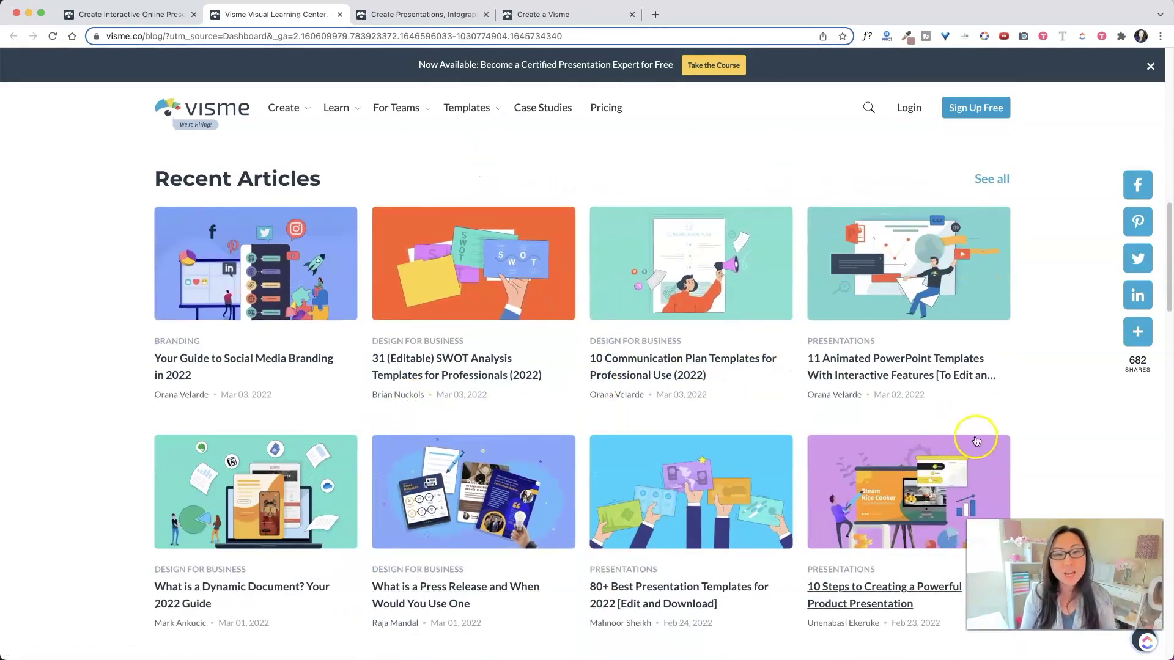
scroll(563, 352, down, 5)
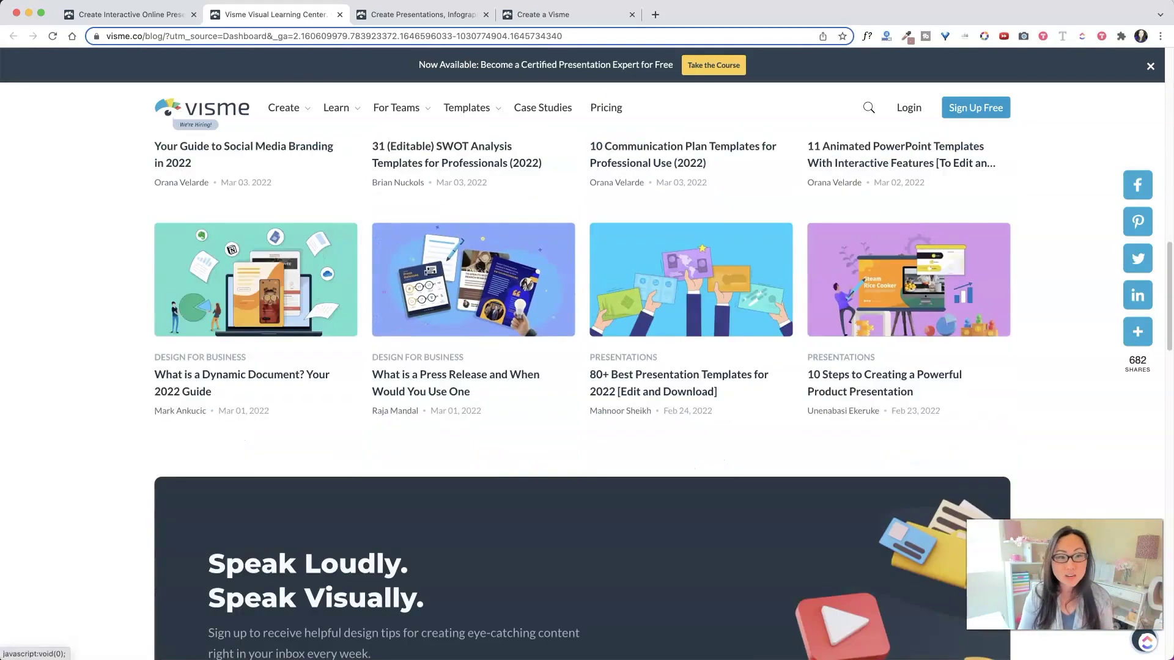
Go from the Visme homepage to Branded Templates and focus the Brand Wizard's Website URL field.
click(460, 19)
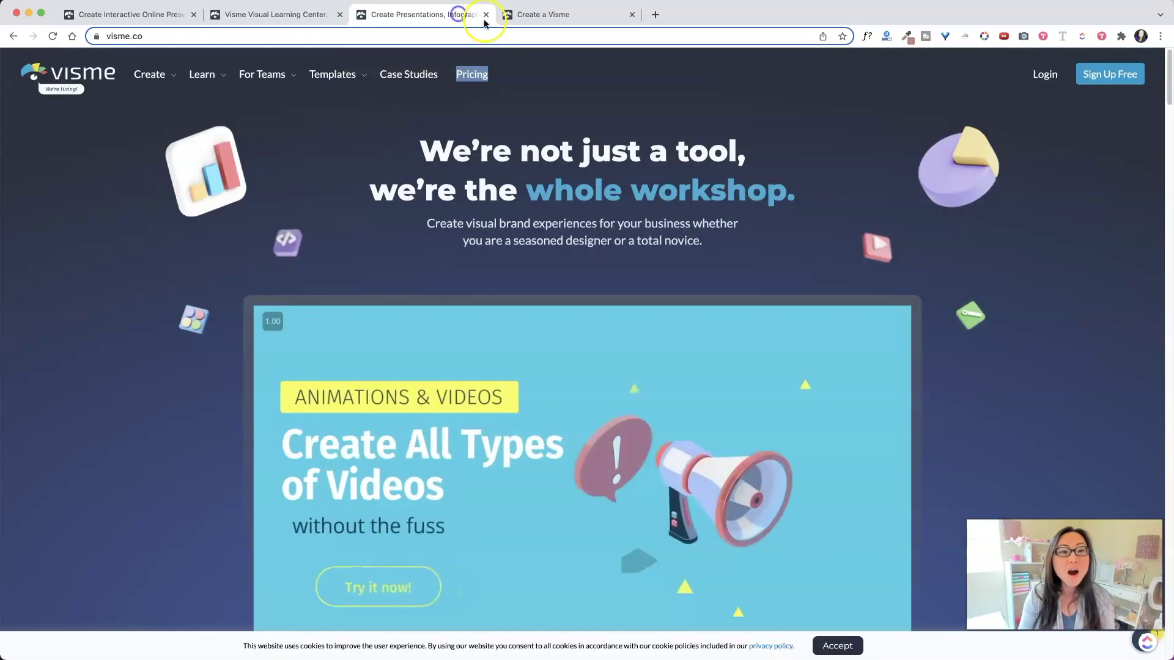
click(581, 14)
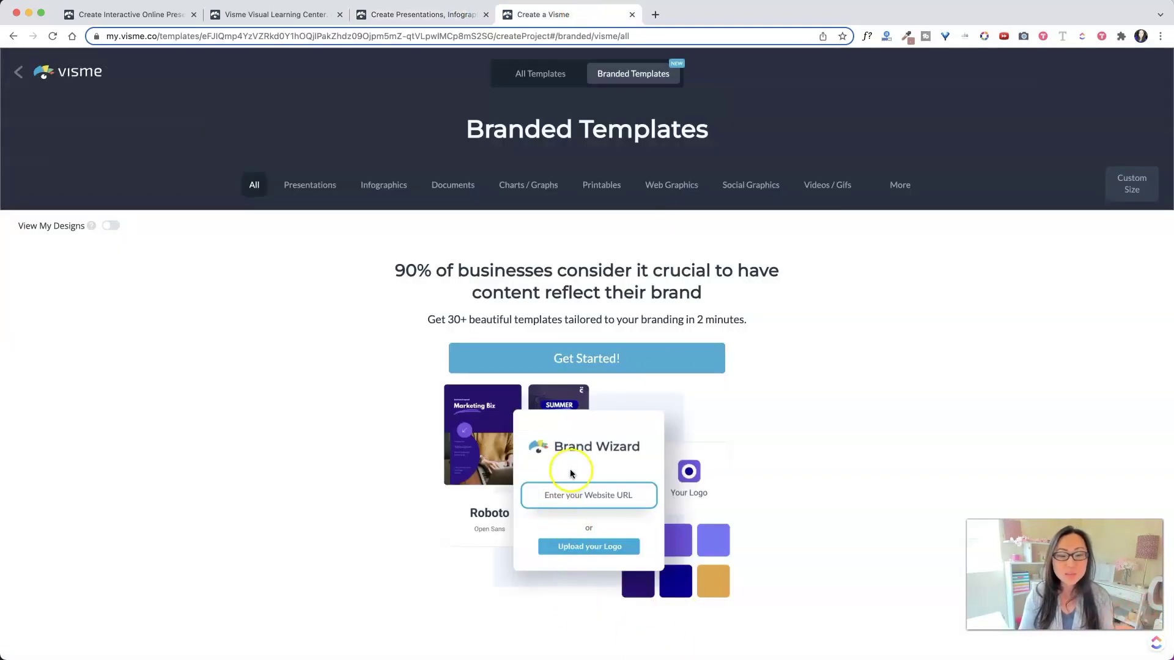
click(570, 495)
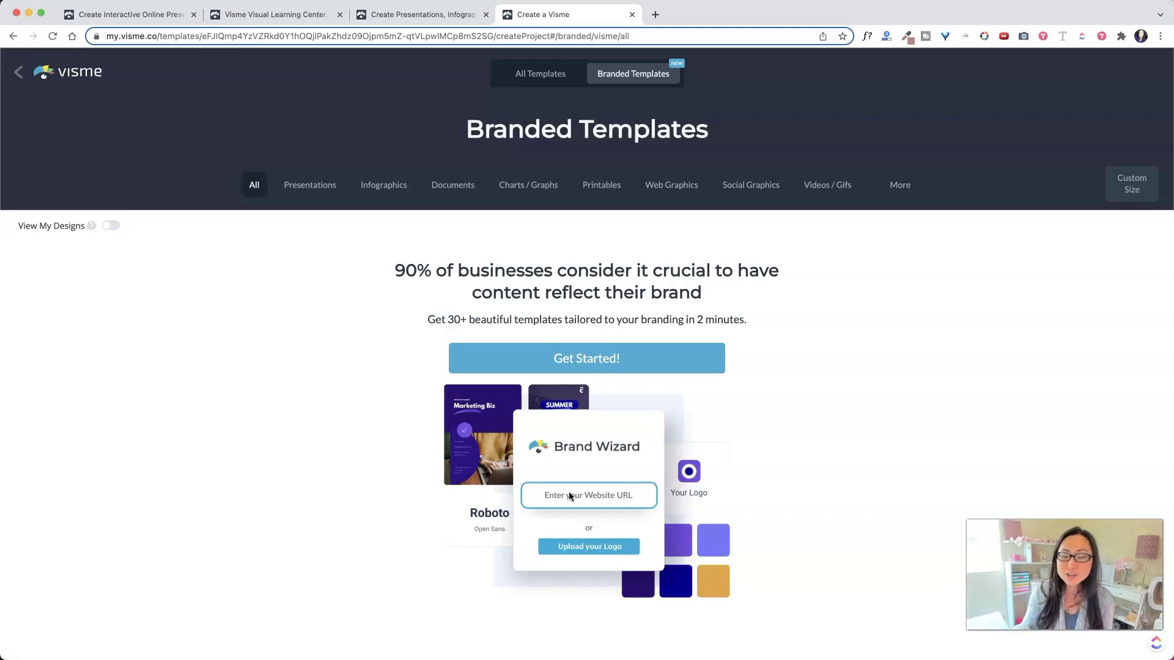
Present the Saas Pricing Plans Infographic and scroll through its HoneyBook vs Dubsado comparison.
click(438, 14)
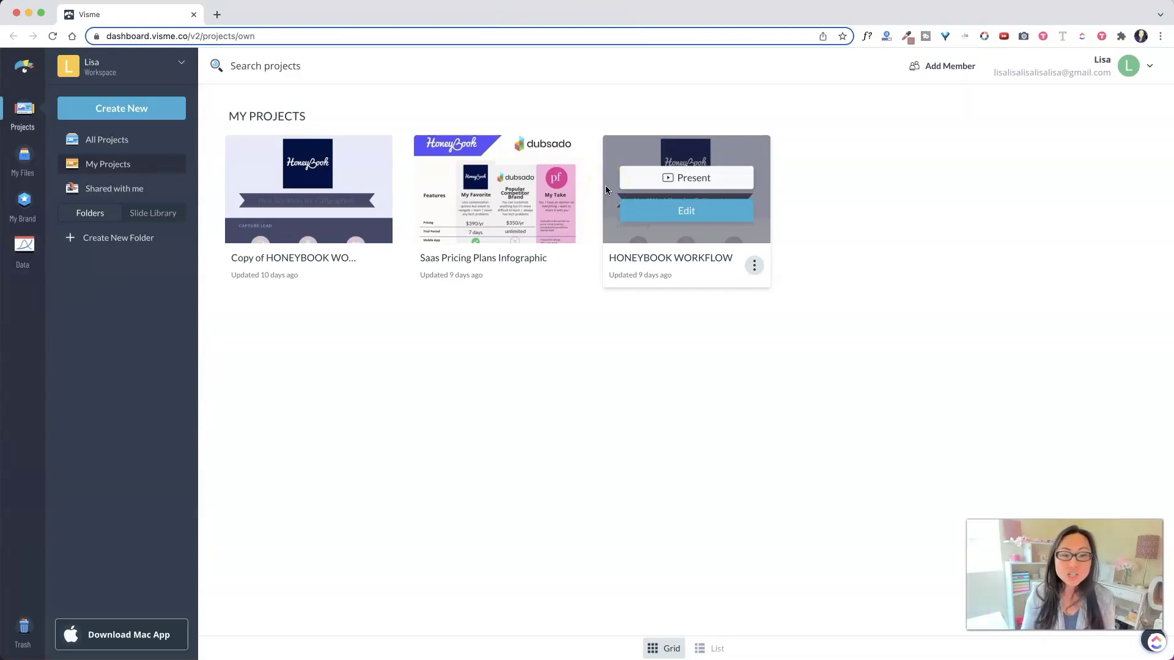
mouse_move(503, 183)
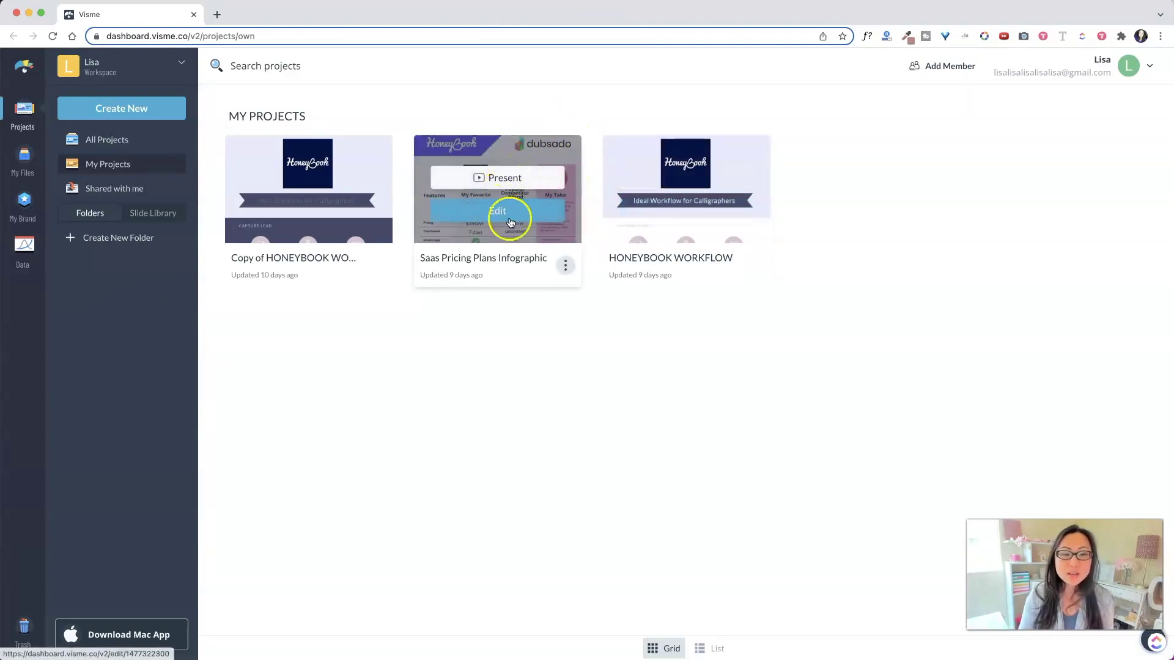
click(505, 178)
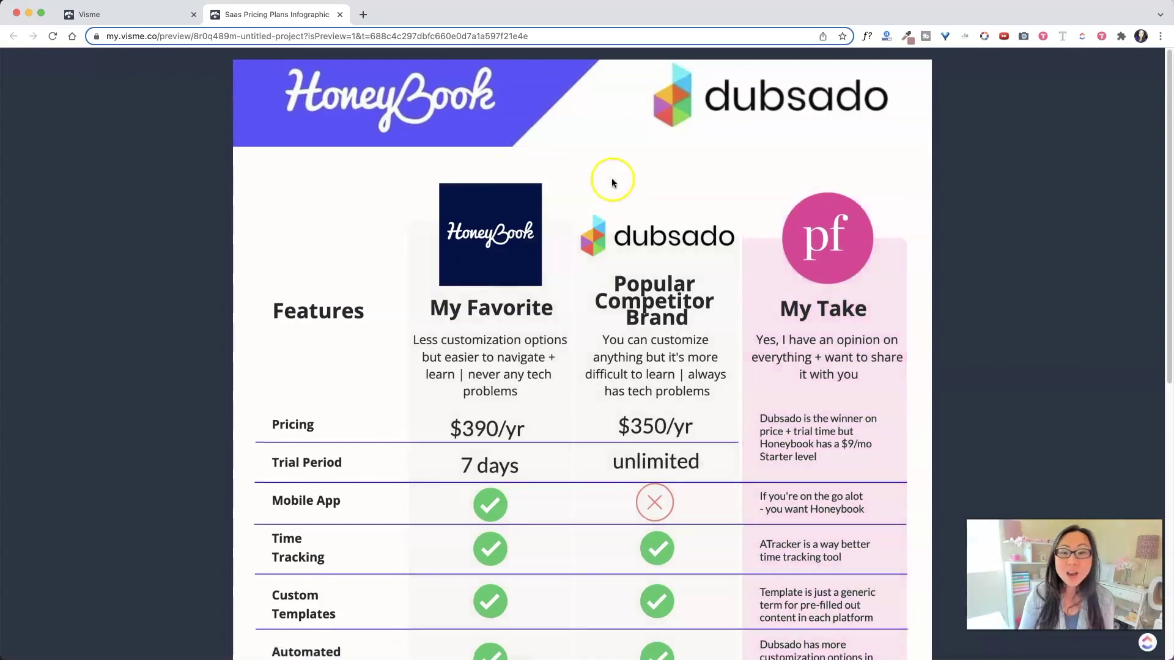
scroll(774, 263, down, 3)
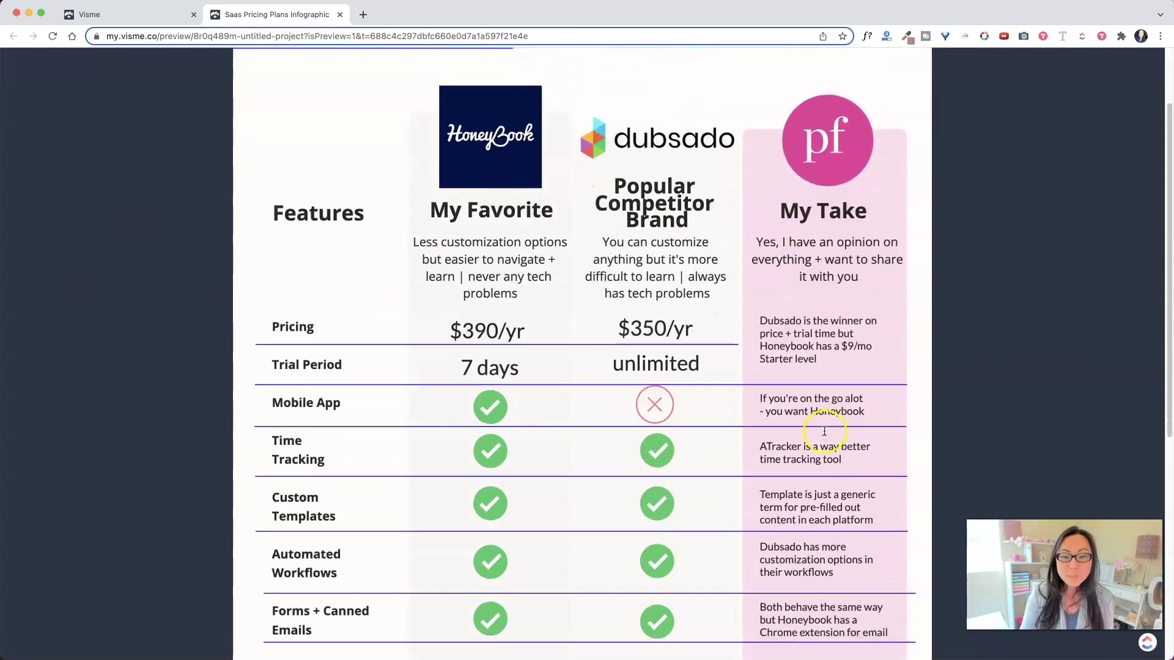
scroll(824, 430, down, 6)
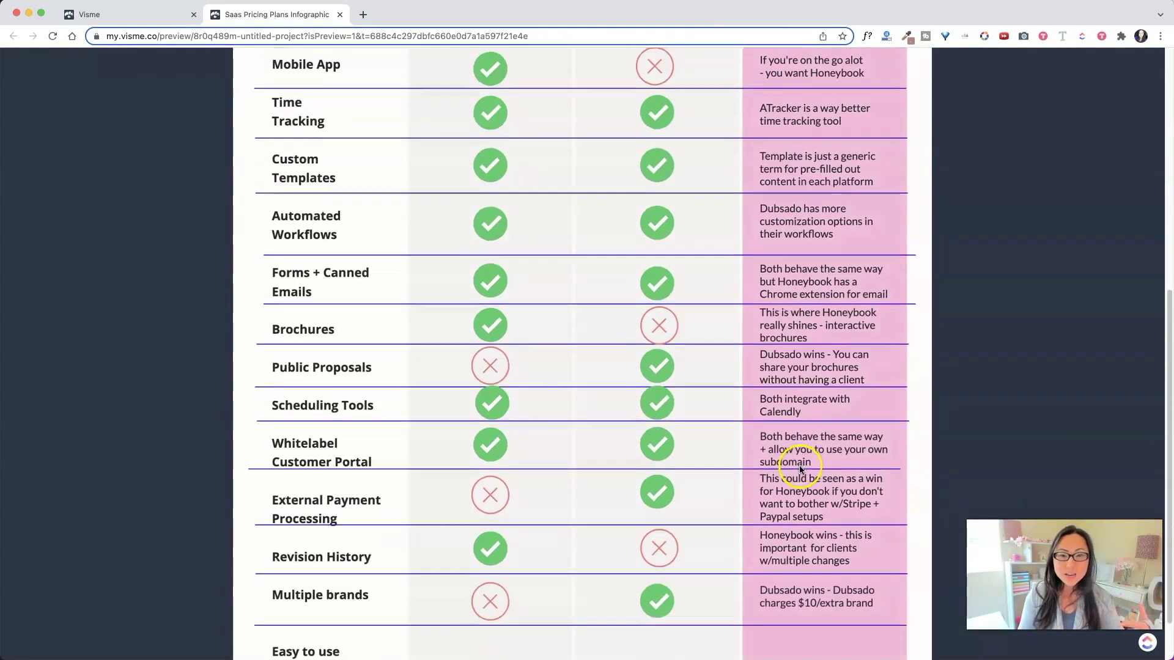
scroll(800, 469, down, 2)
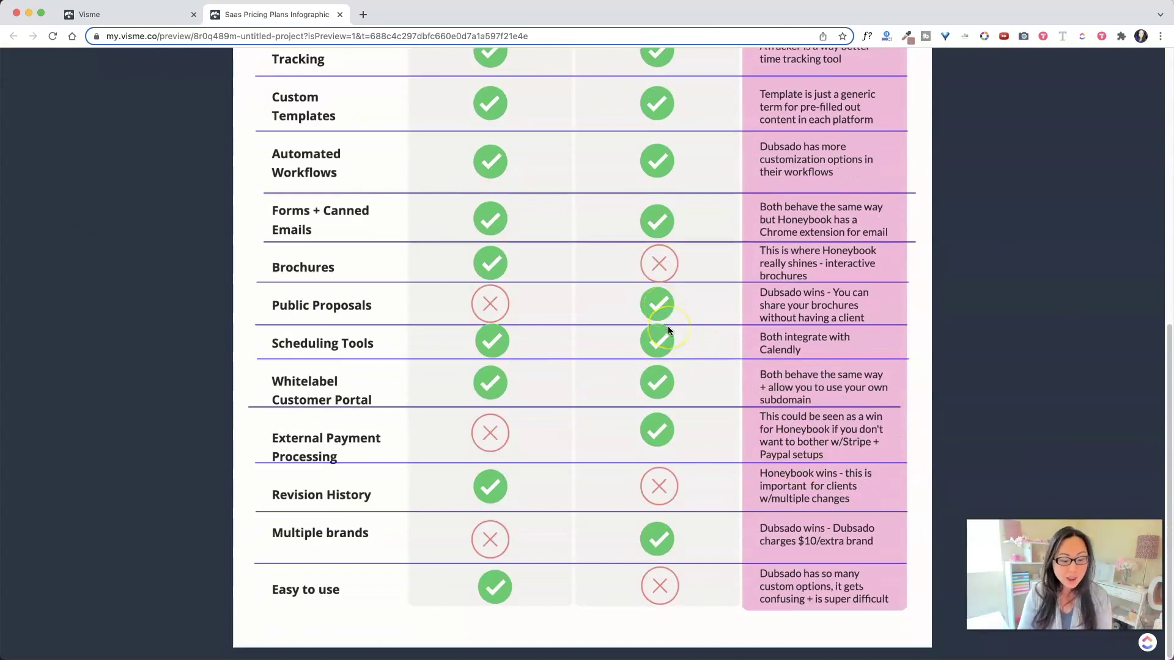
scroll(336, 79, up, 10)
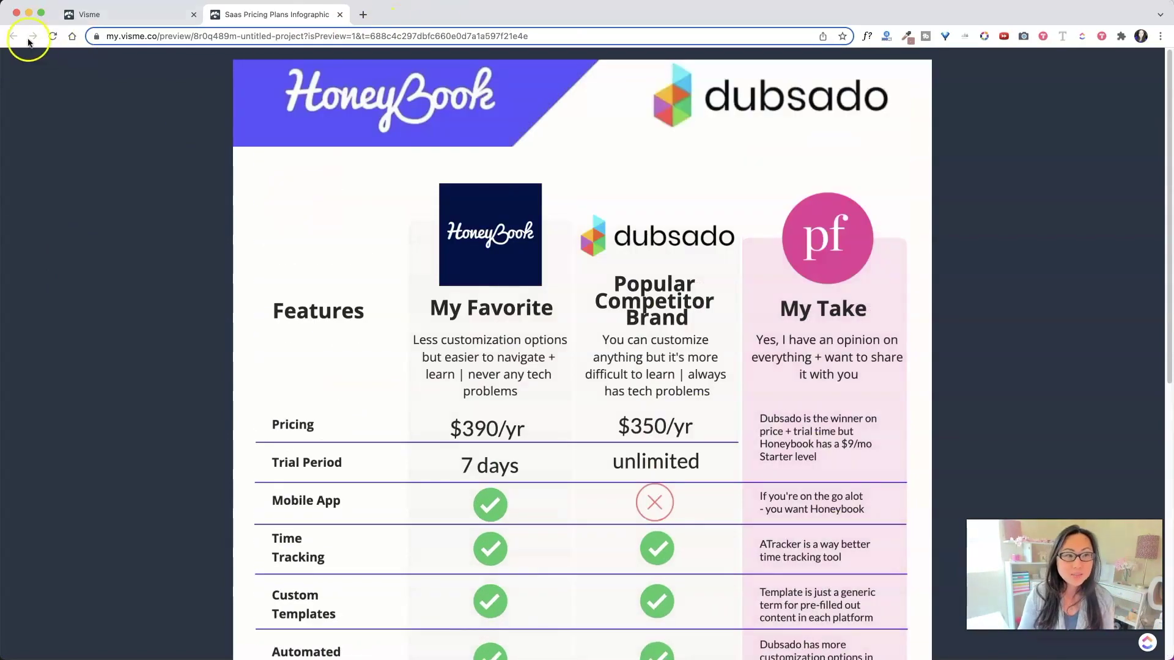
Open a presentation preview of the HONEYBOOK WORKFLOW infographic and scroll through it.
click(85, 14)
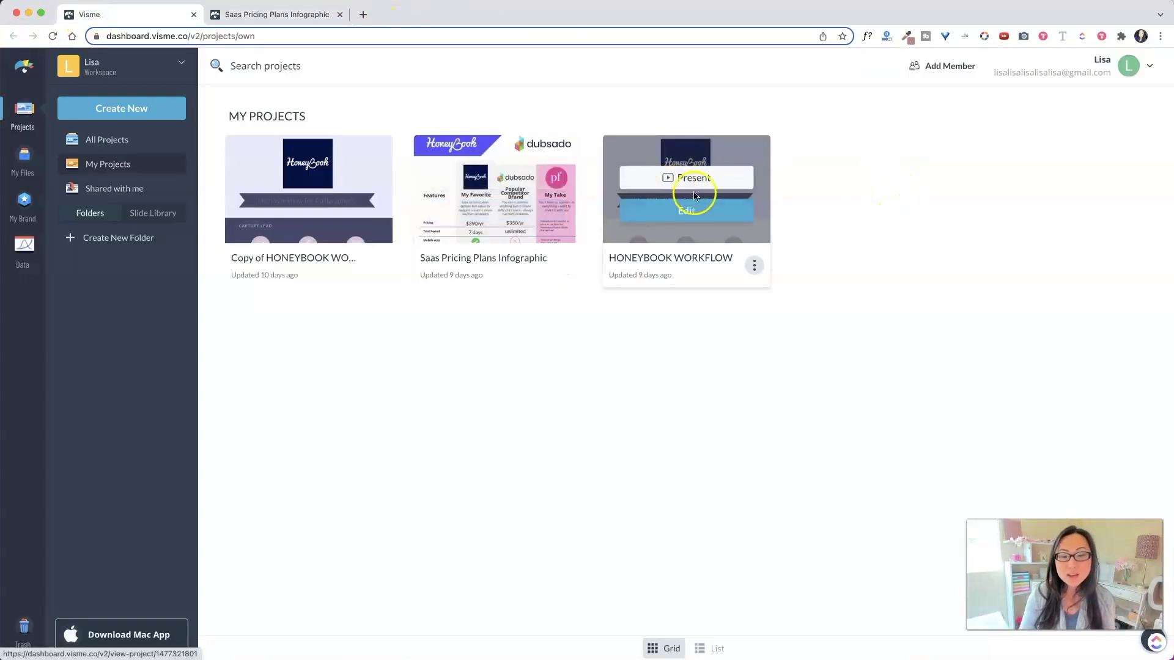
click(679, 178)
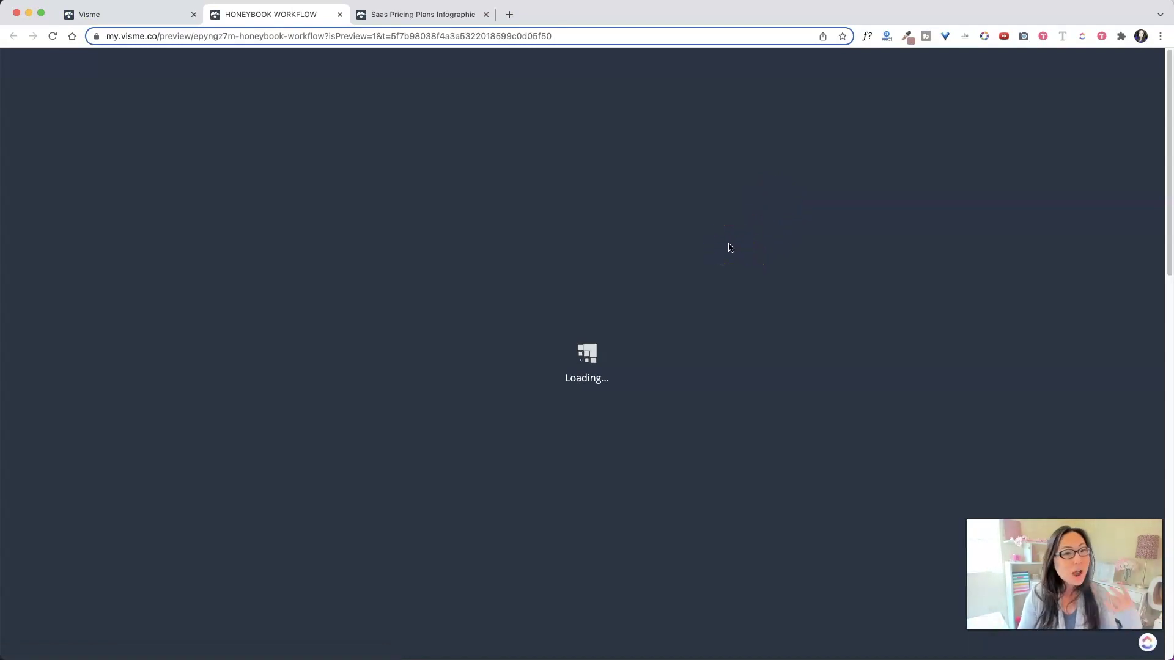
click(727, 255)
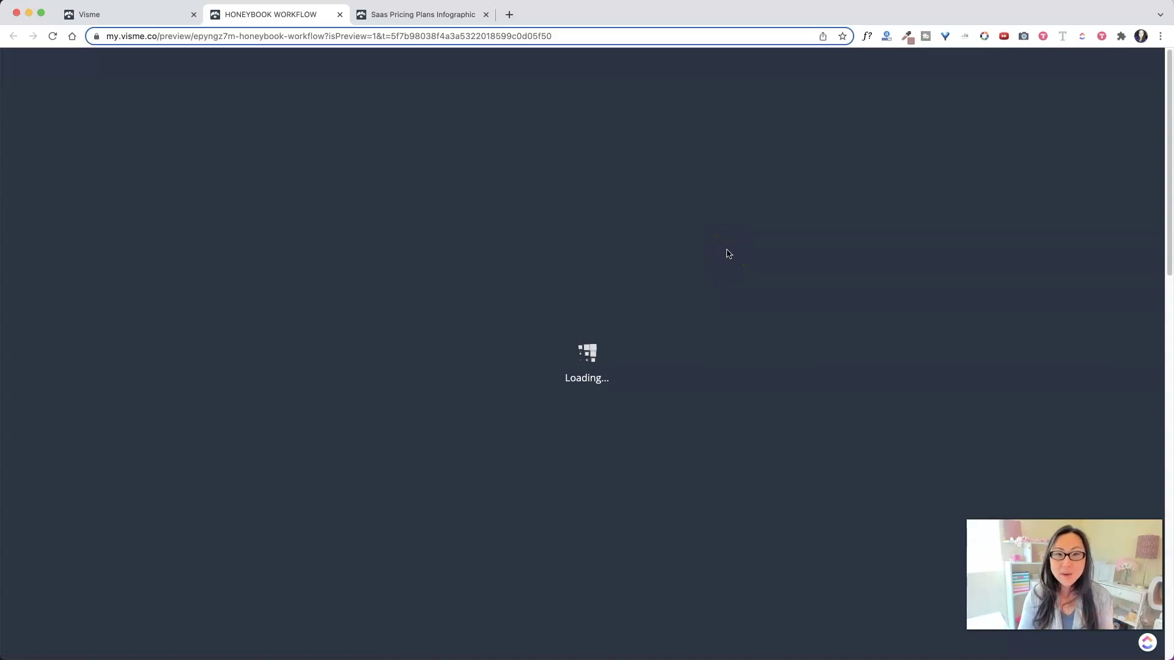
click(724, 265)
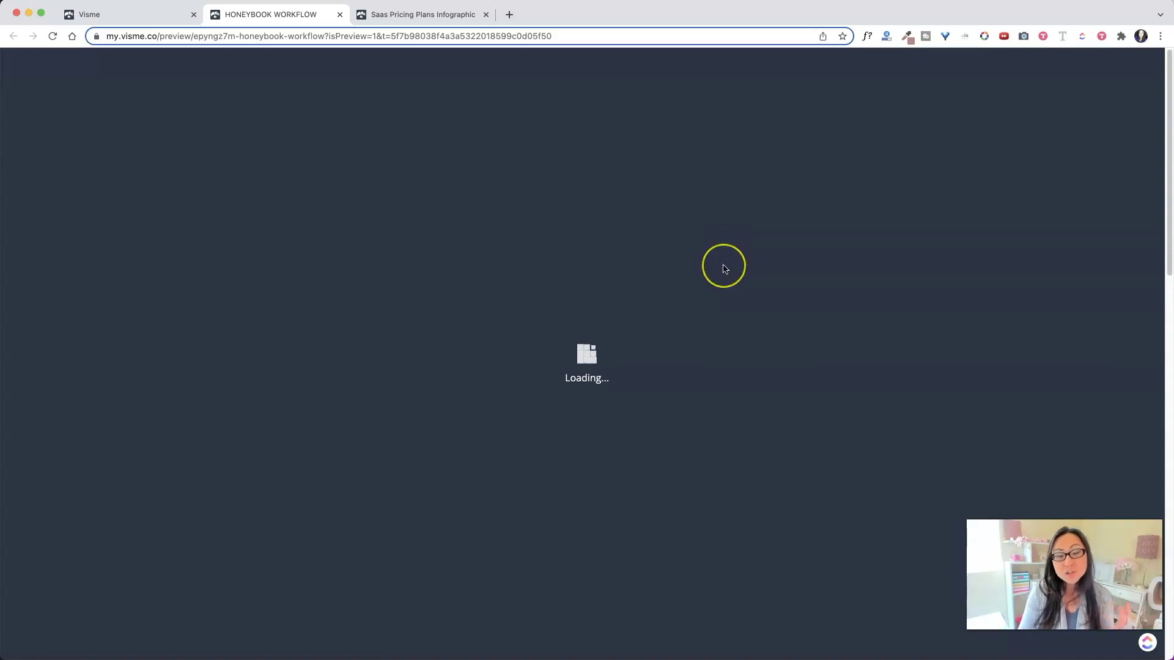
scroll(723, 267, down, 10)
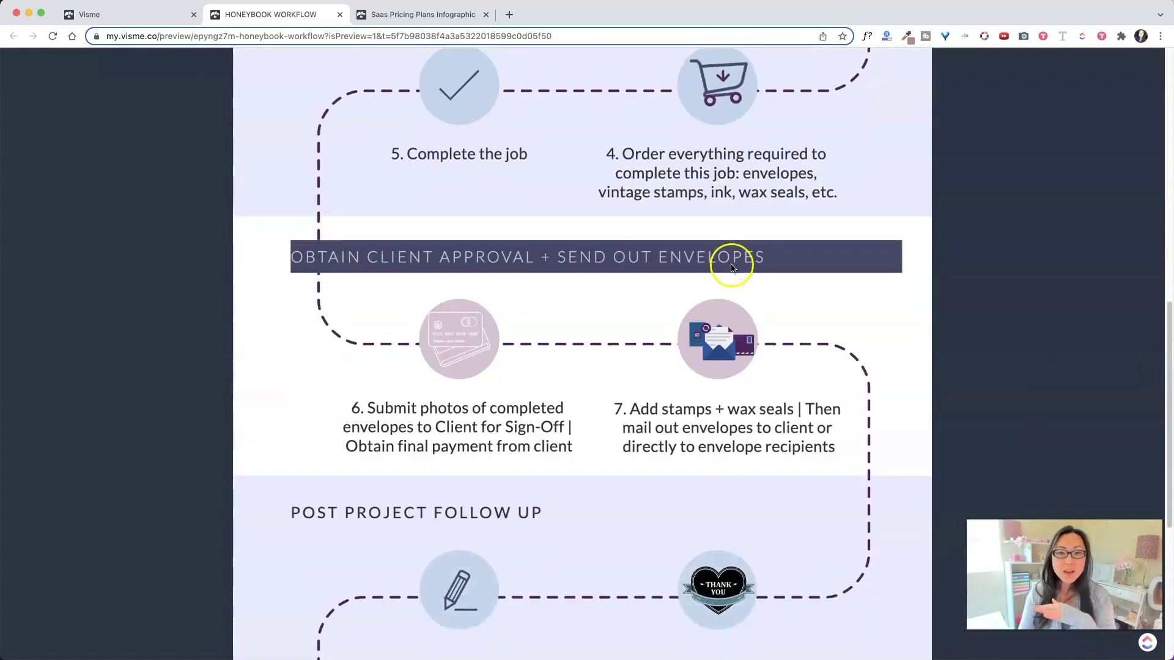
scroll(786, 139, up, 1)
scroll(786, 139, up, 1)
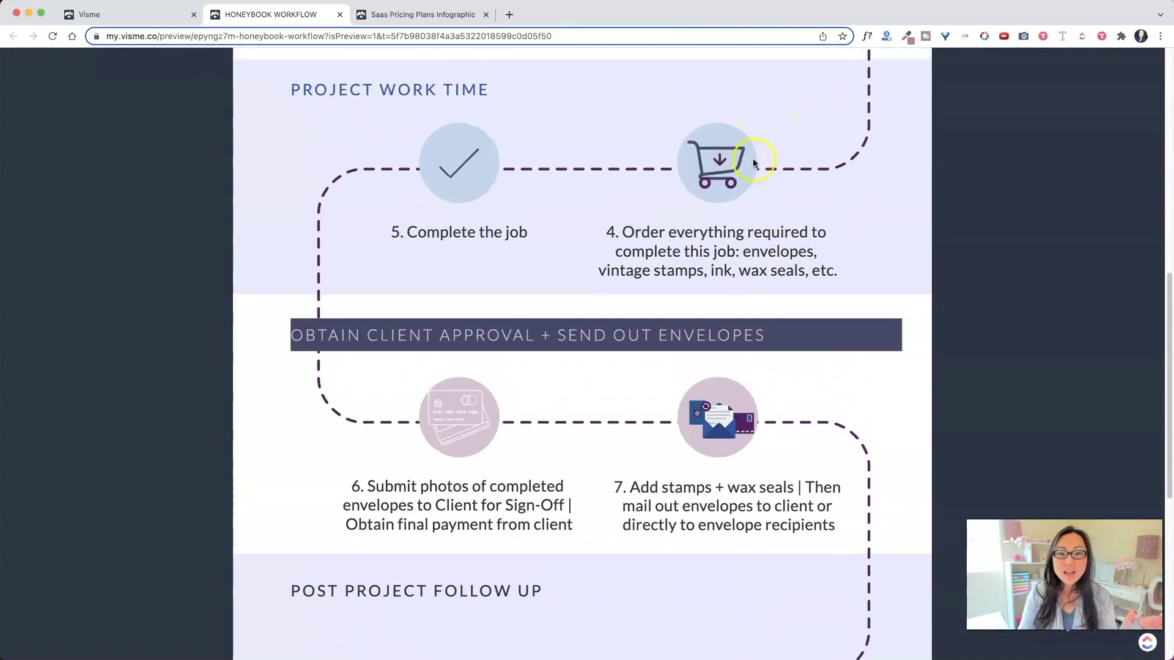
scroll(771, 184, down, 7)
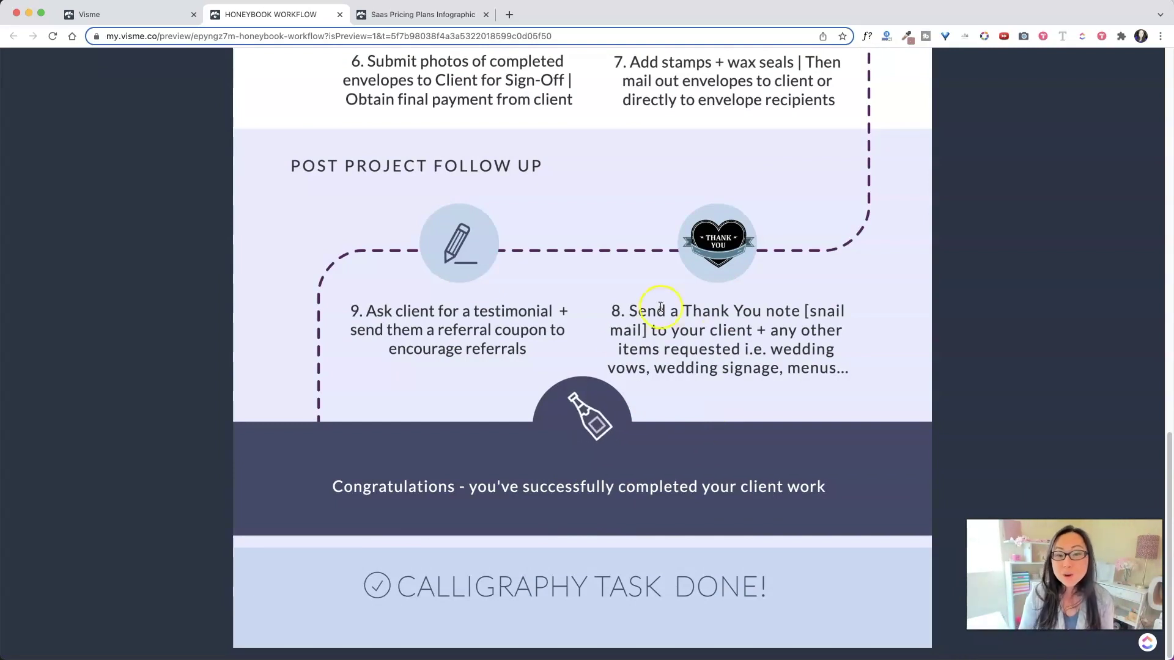
Replay the champagne bottle animation, then return to the My Projects dashboard.
click(601, 389)
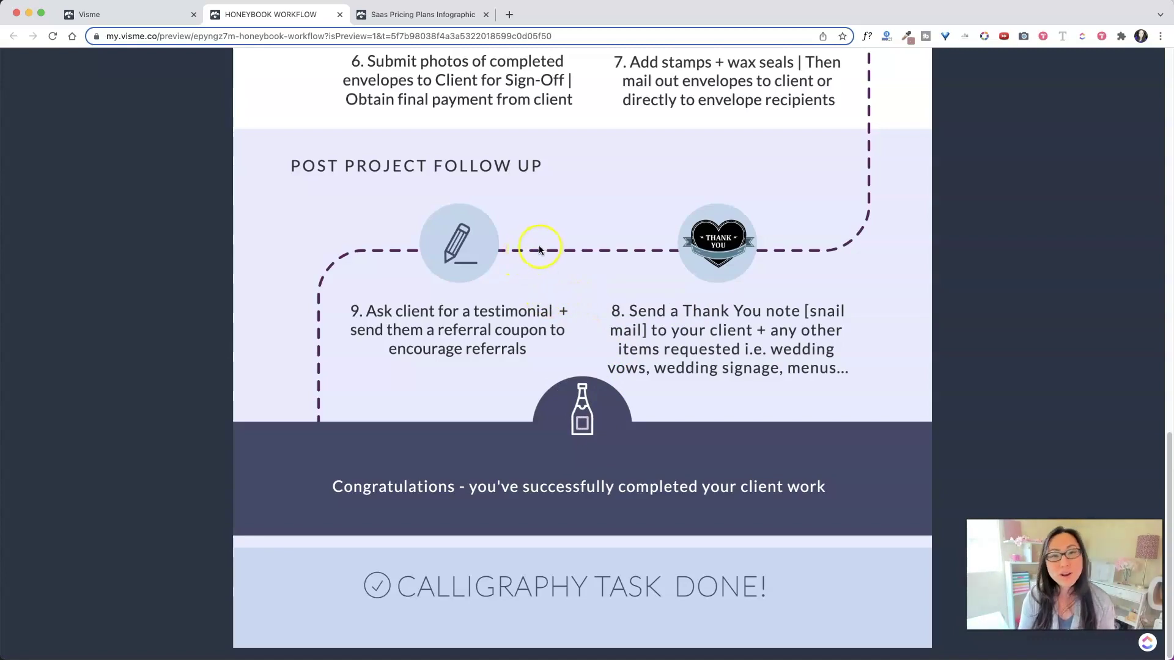
scroll(324, 149, up, 20)
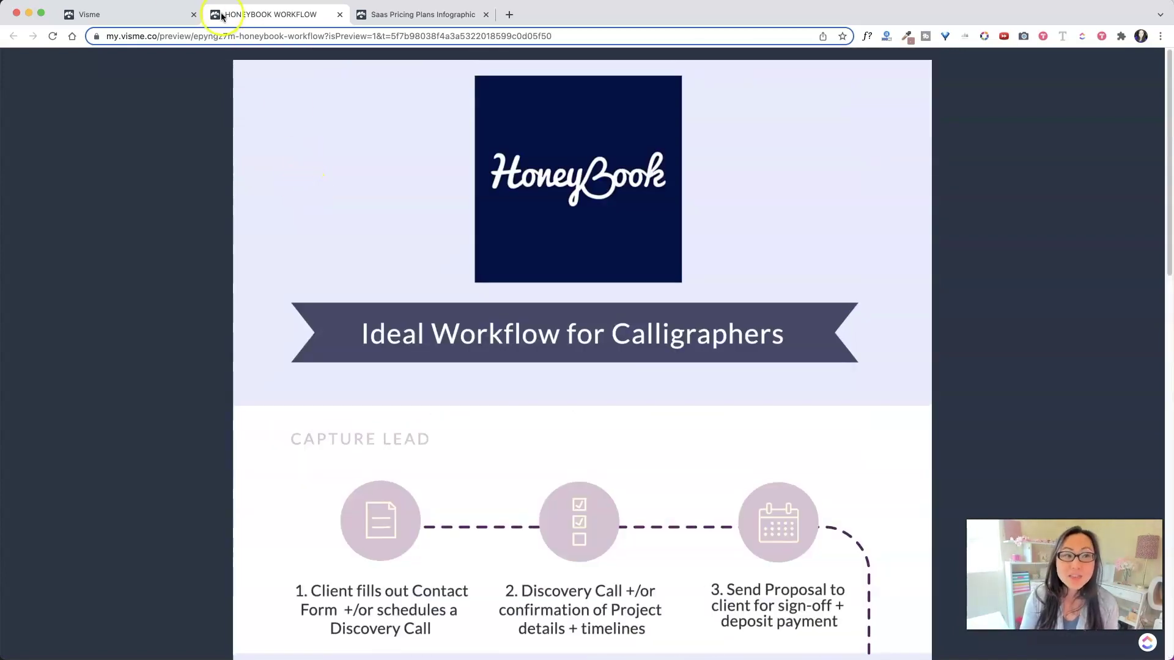
click(169, 18)
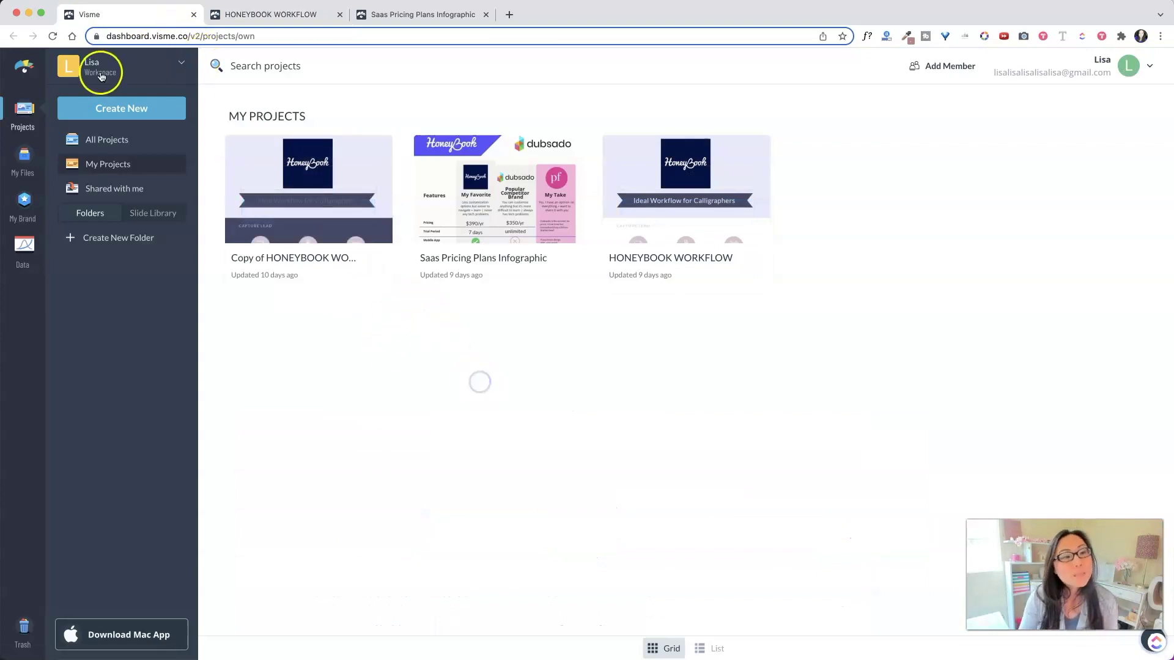
click(132, 102)
mouse_move(158, 149)
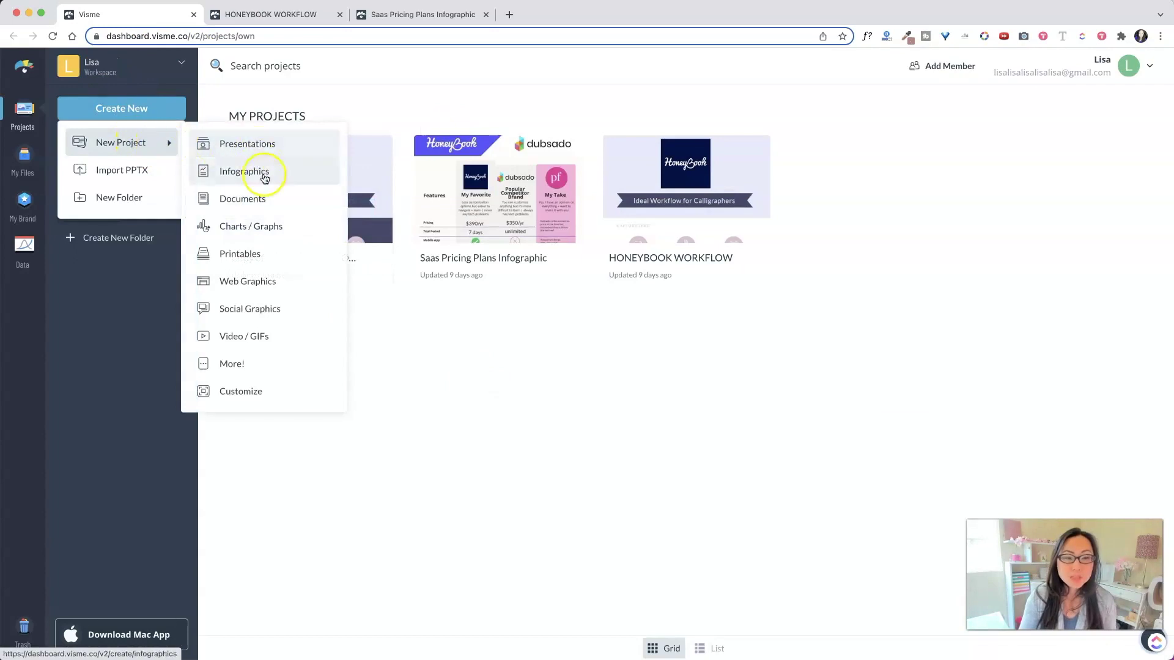
click(306, 147)
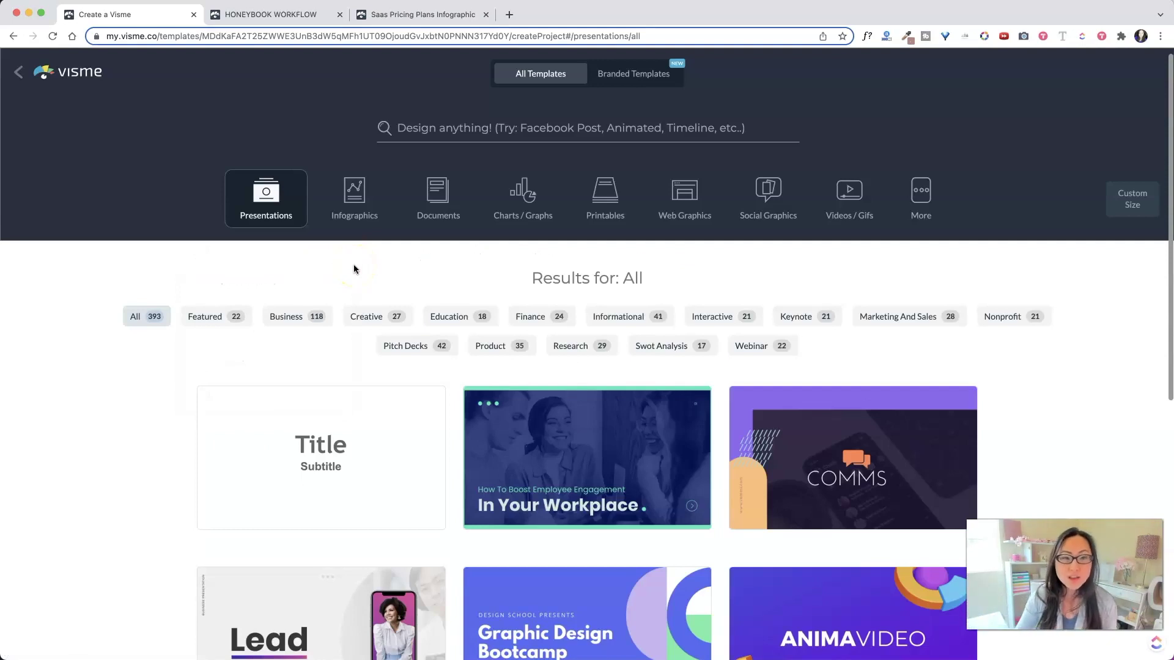
scroll(461, 313, down, 1)
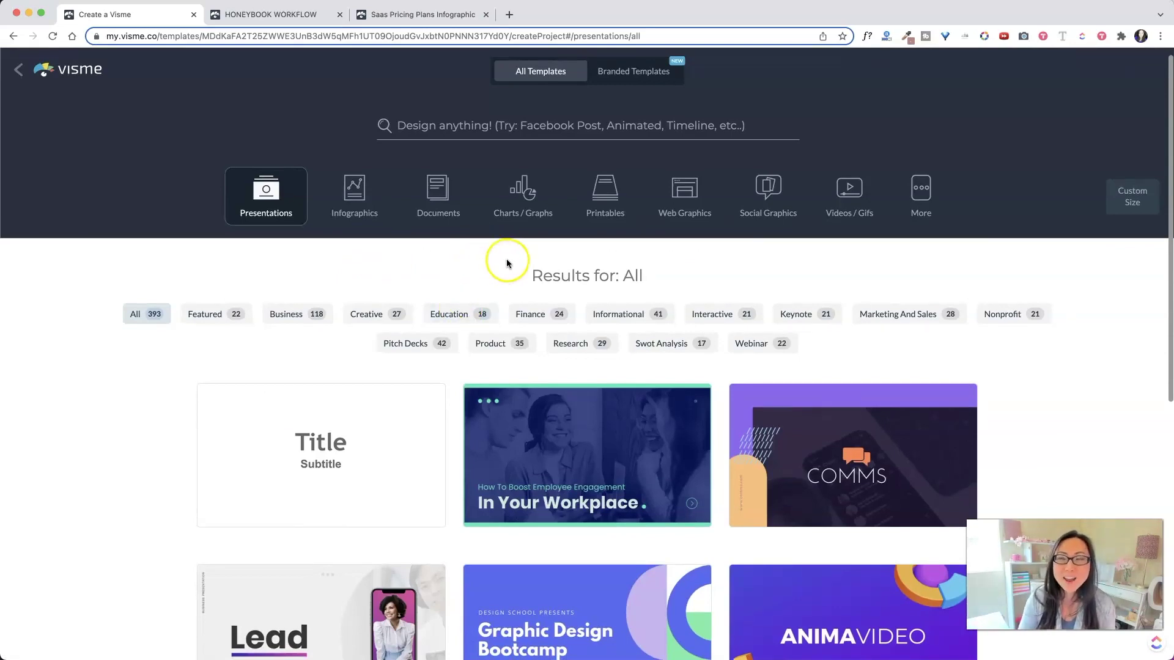
scroll(507, 255, down, 7)
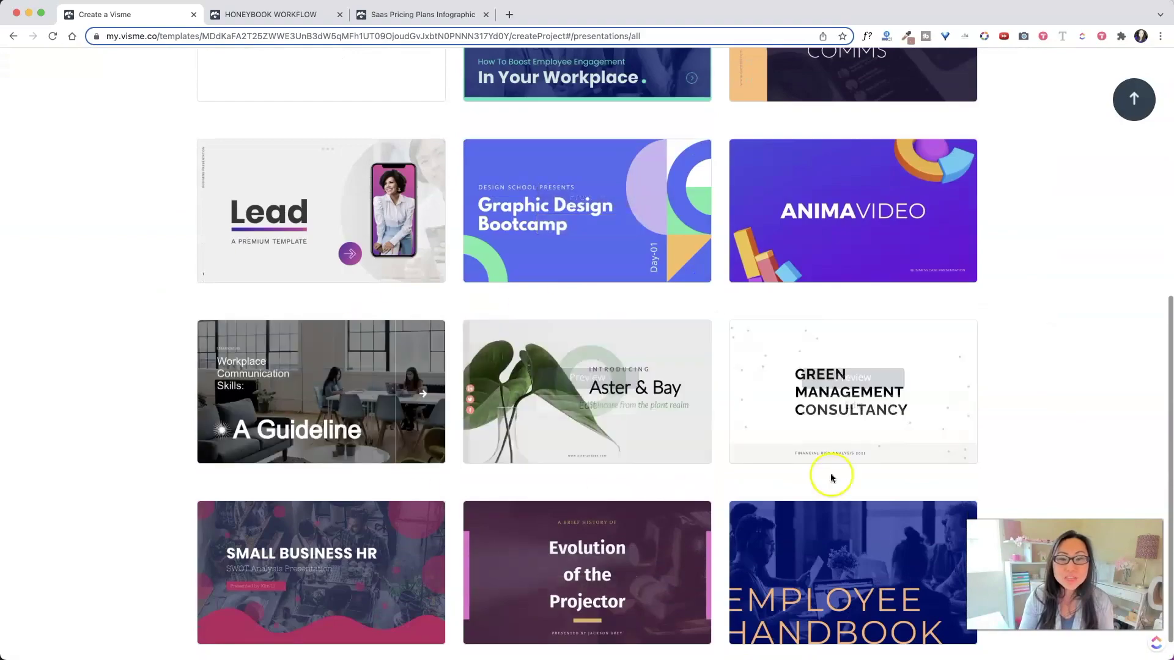
scroll(880, 466, down, 4)
scroll(843, 431, down, 20)
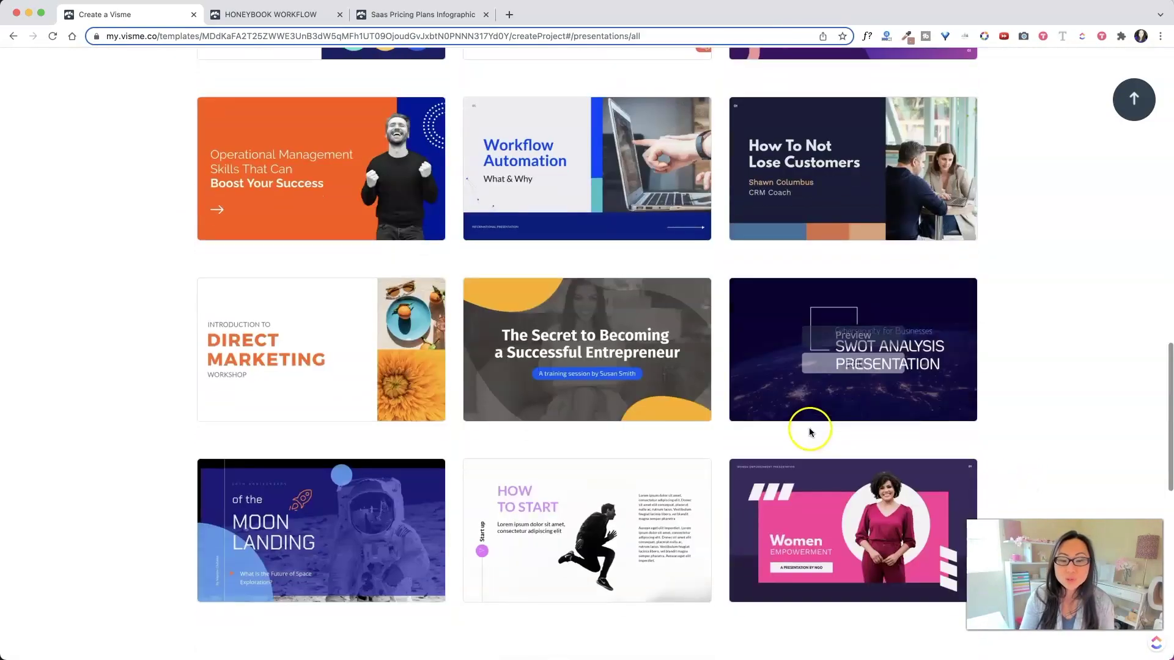
scroll(844, 430, down, 10)
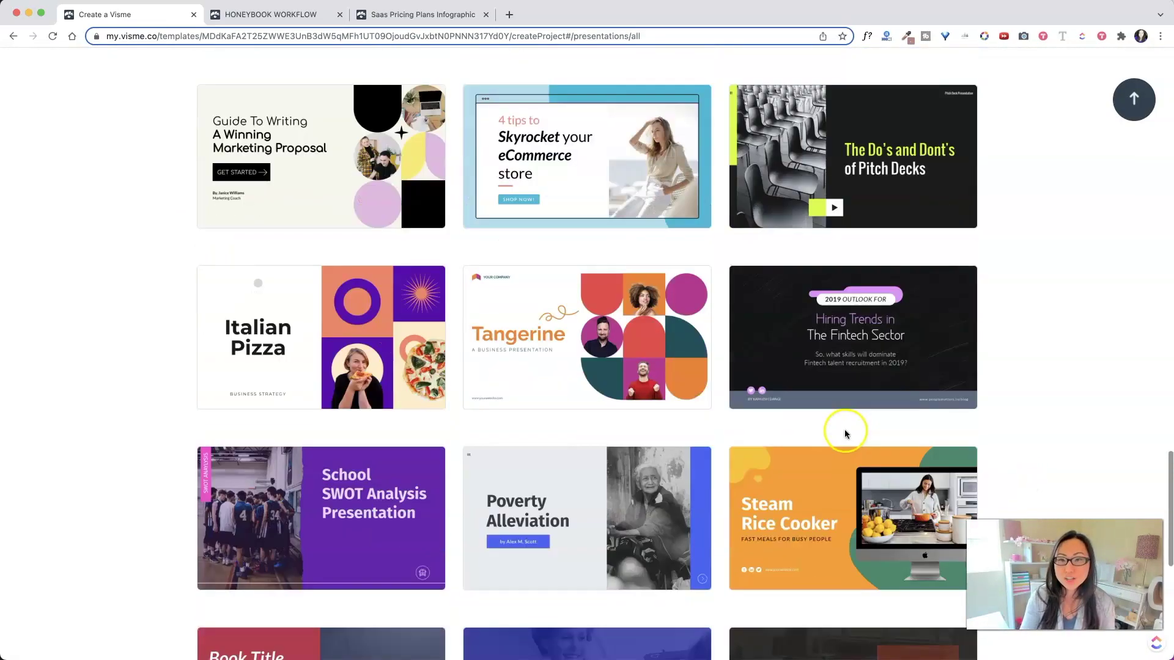
scroll(845, 435, down, 15)
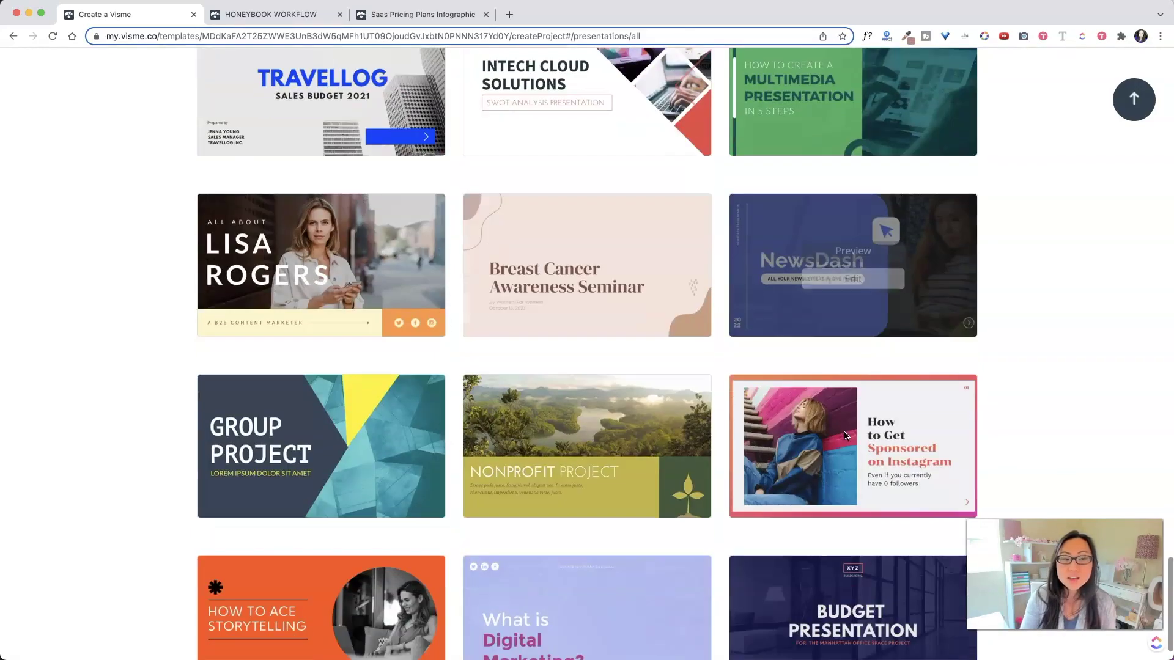
scroll(844, 435, down, 3)
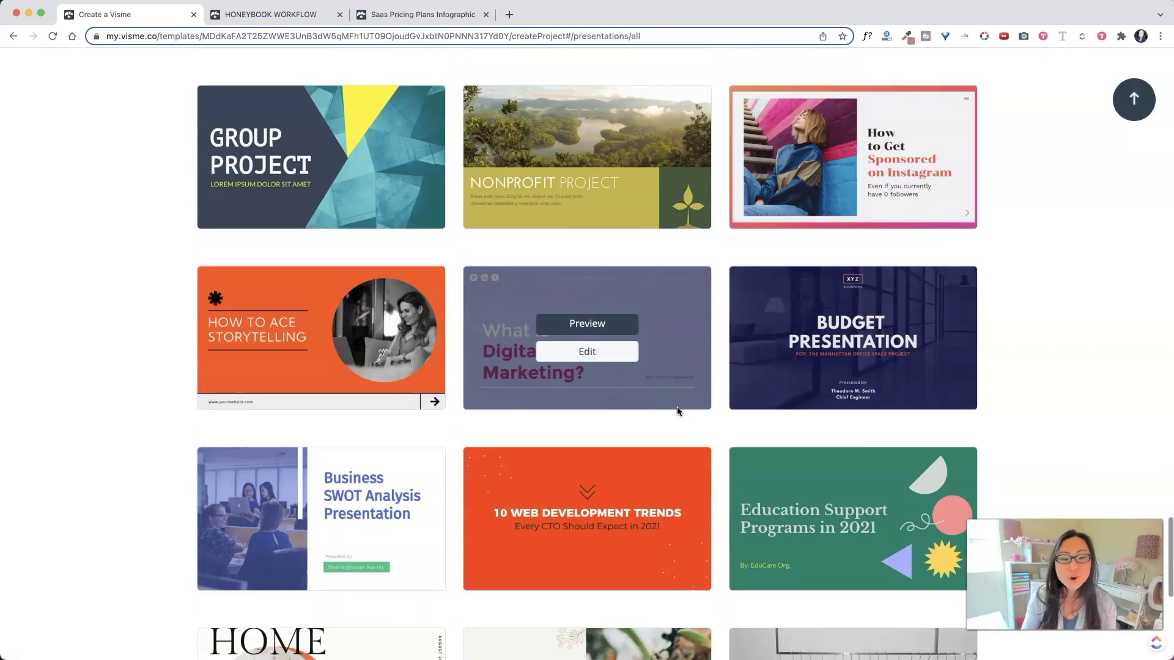
scroll(613, 387, up, 20)
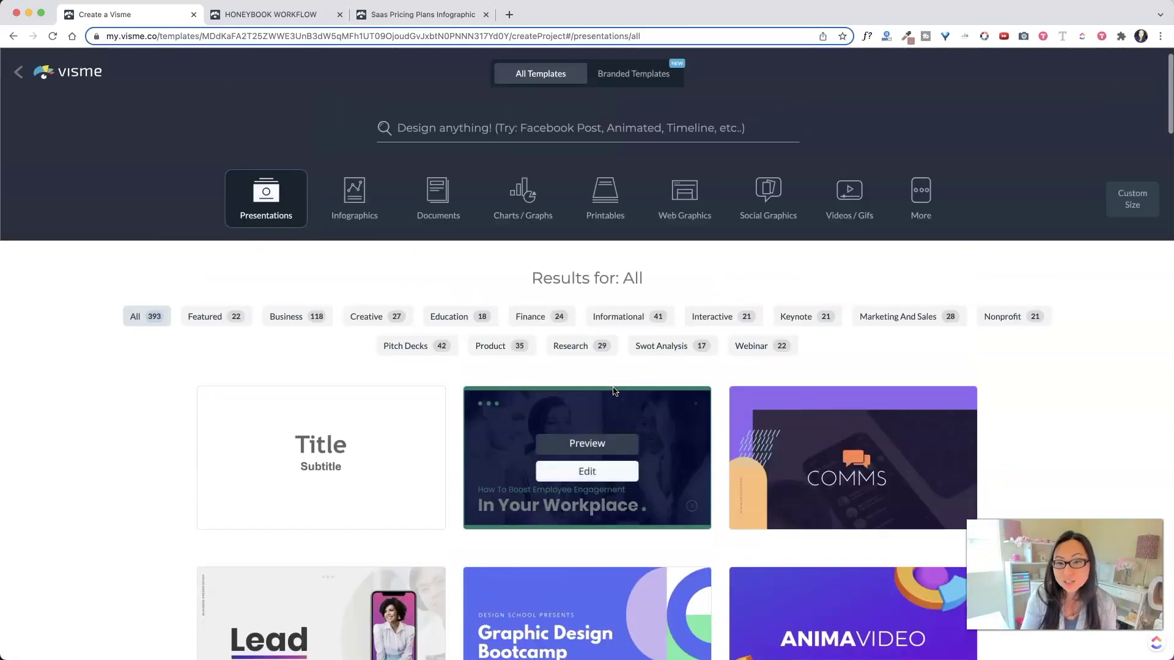
scroll(613, 392, down, 1)
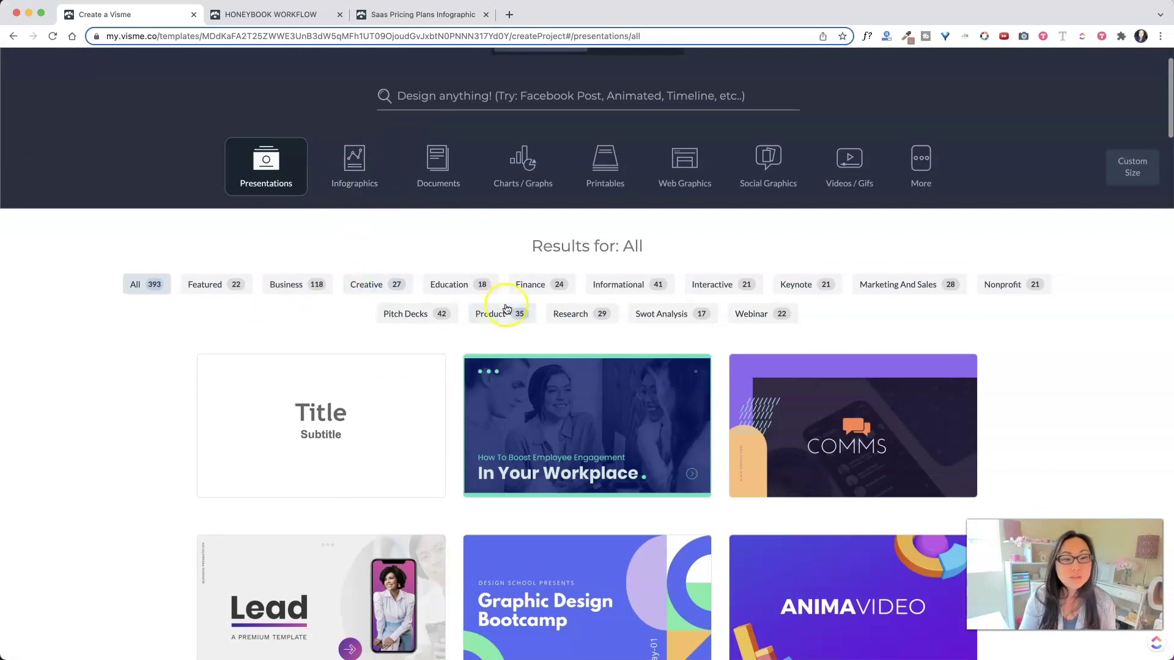
Switch the gallery to Infographics and scroll down to the Production Timeline template.
click(359, 169)
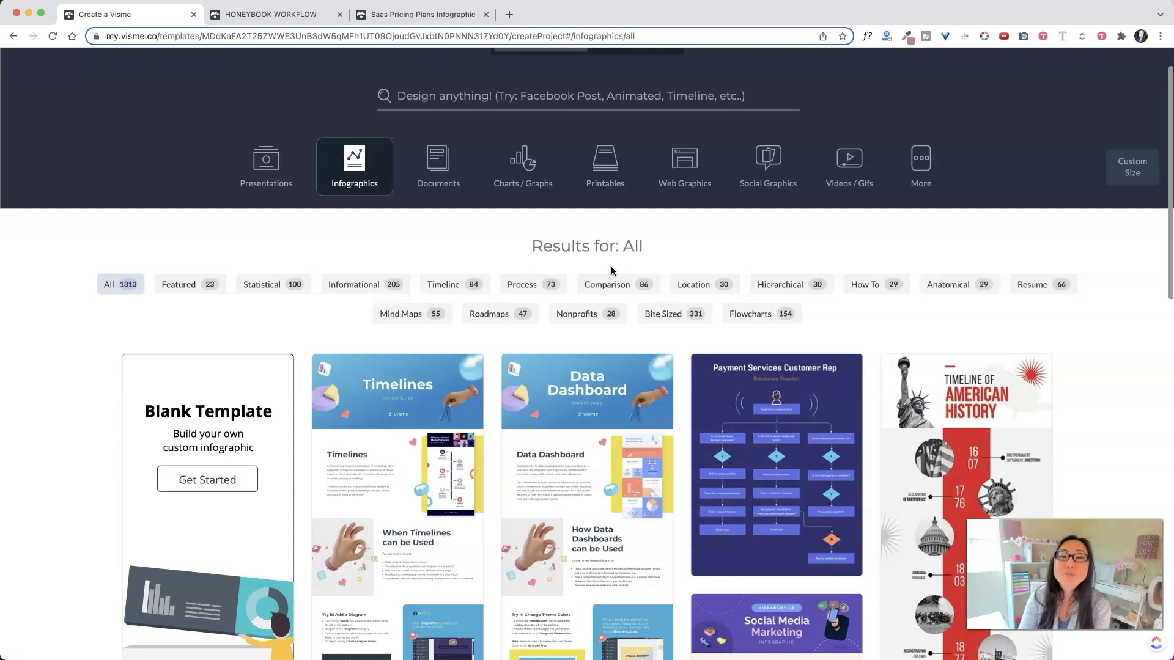
scroll(624, 272, down, 10)
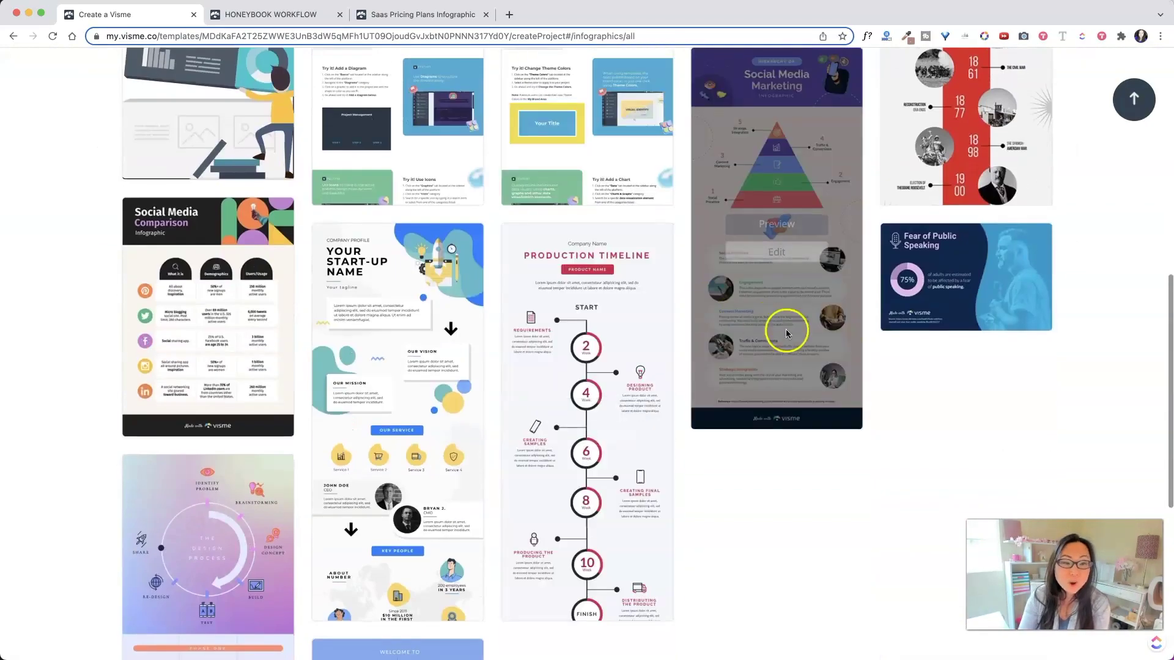
scroll(833, 347, down, 5)
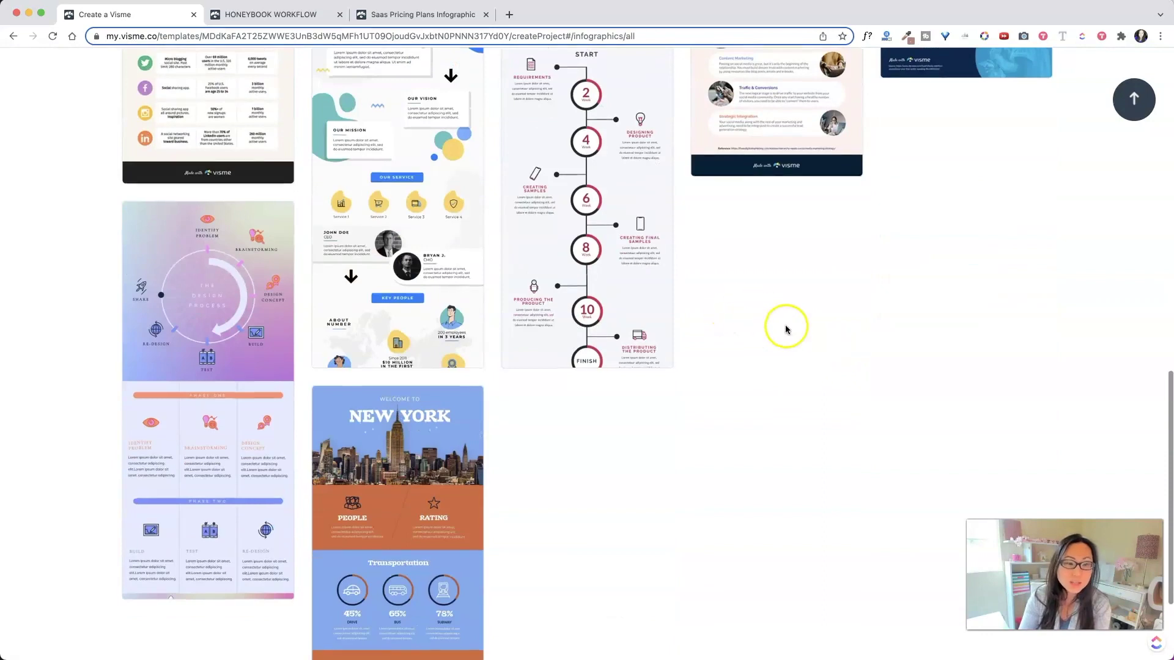
scroll(785, 329, down, 2)
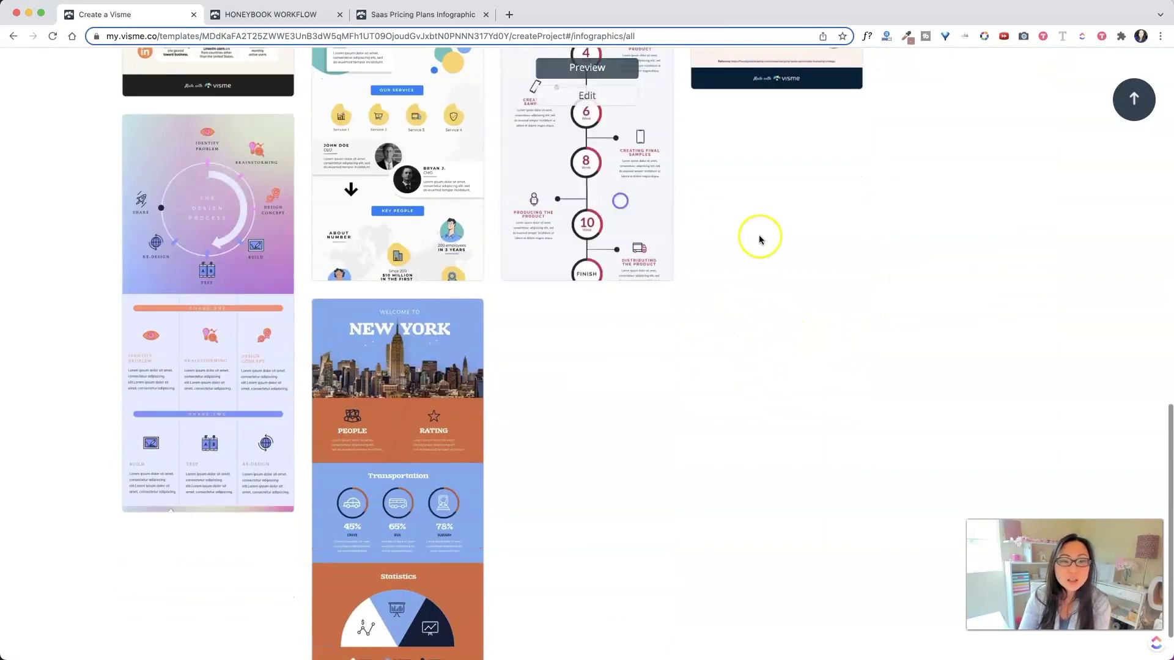
Open the Production Timeline template for editing and add a body text box to the header.
click(588, 97)
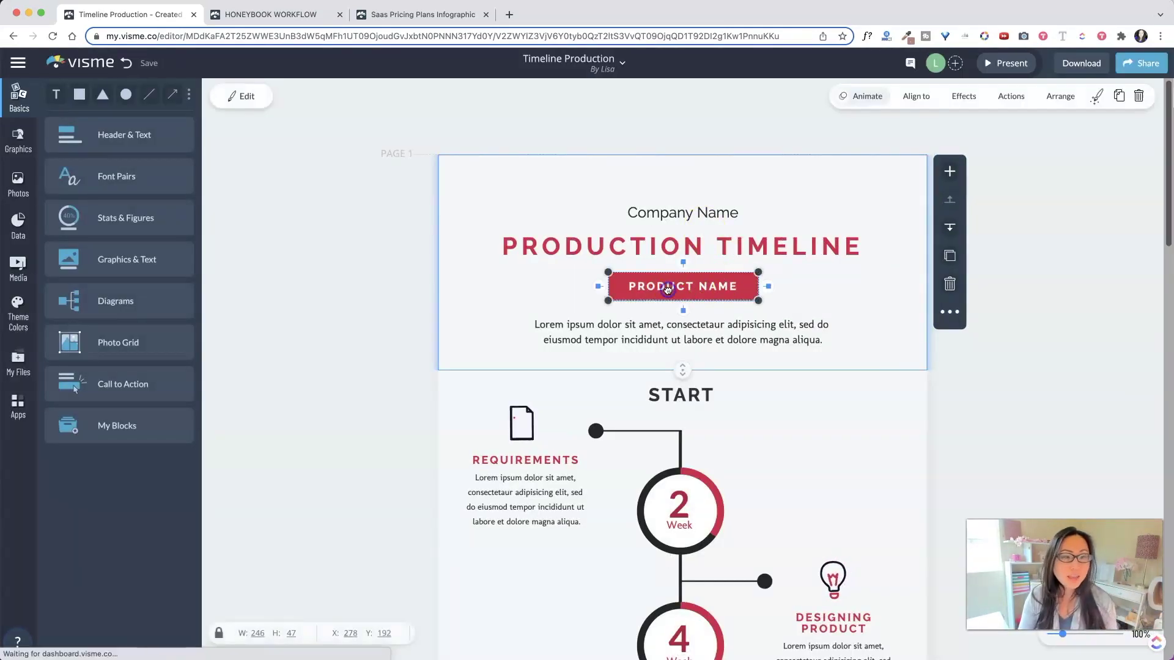
click(54, 99)
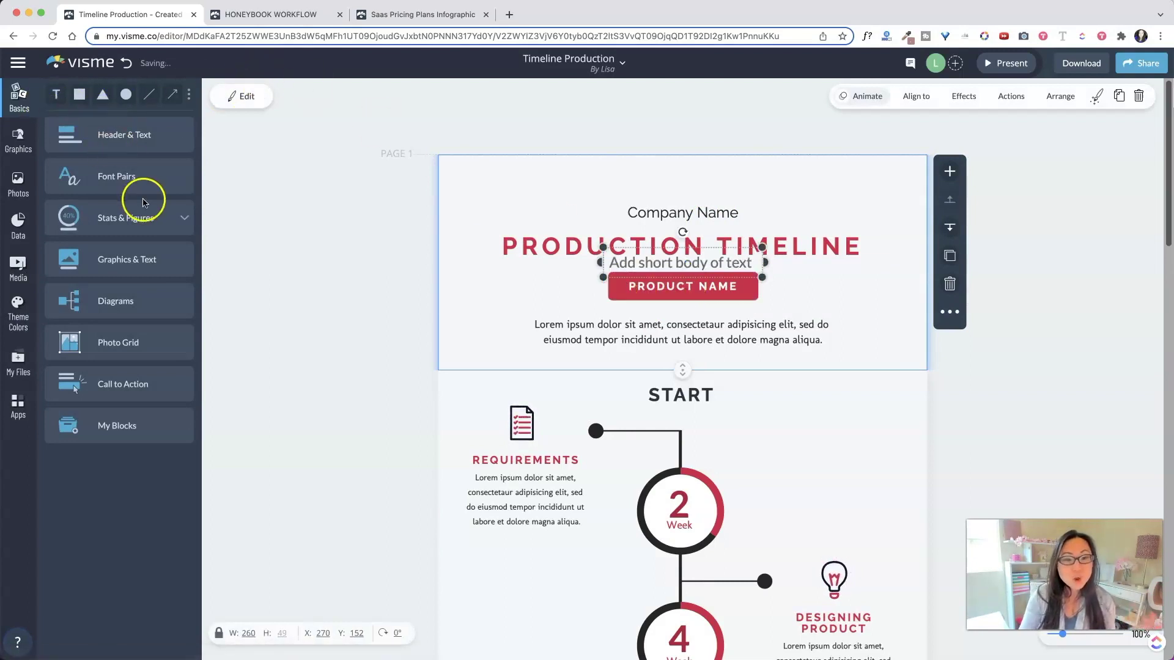
click(119, 176)
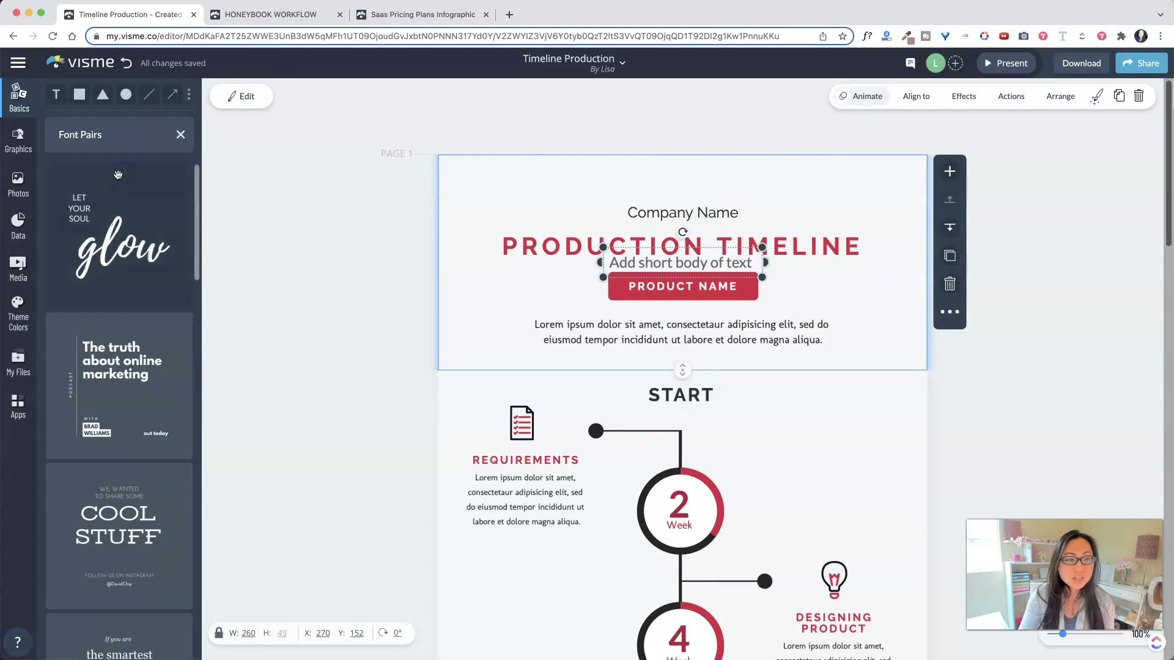
Add font pairs: LET YOUR SOUL, online marketing, COOL STUFF, Cooking lessons, Lucky Brand, Study Case, SEASON.
click(146, 263)
click(140, 355)
scroll(159, 443, down, 1)
scroll(159, 443, down, 3)
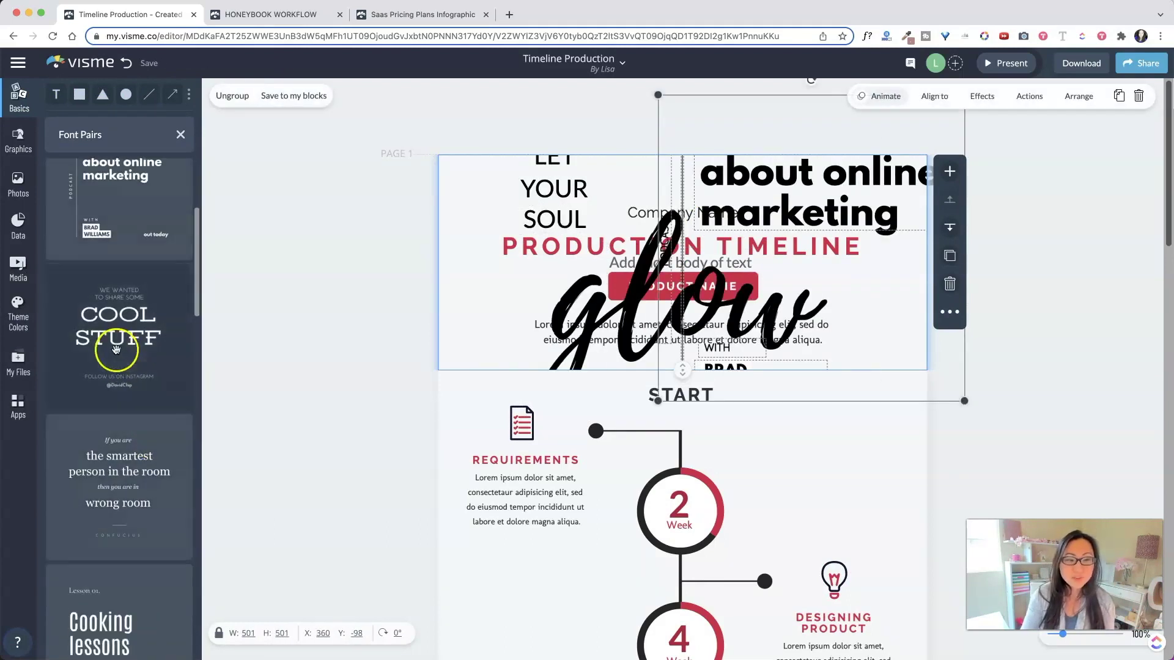
click(159, 364)
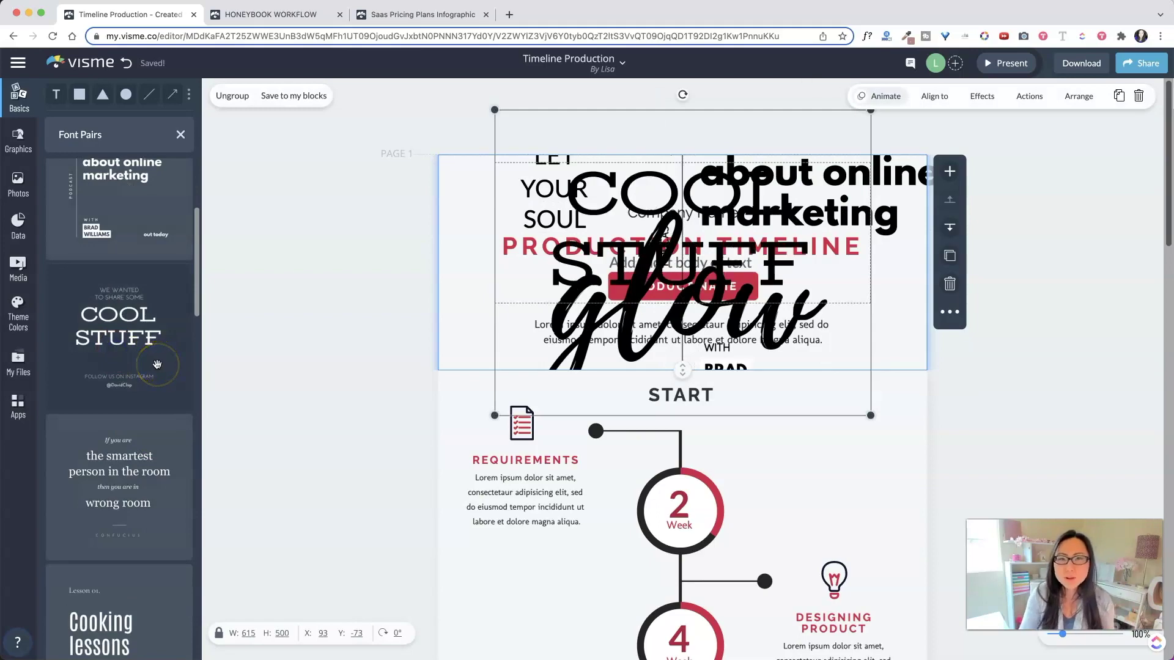
scroll(124, 329, down, 3)
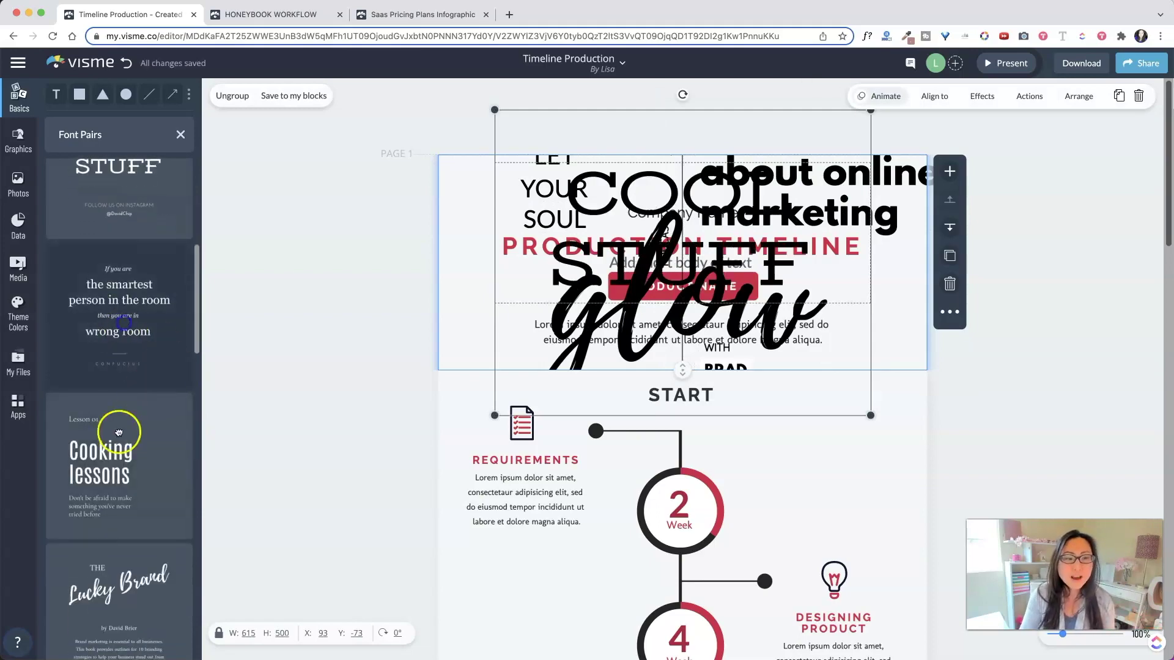
click(108, 453)
scroll(157, 461, down, 3)
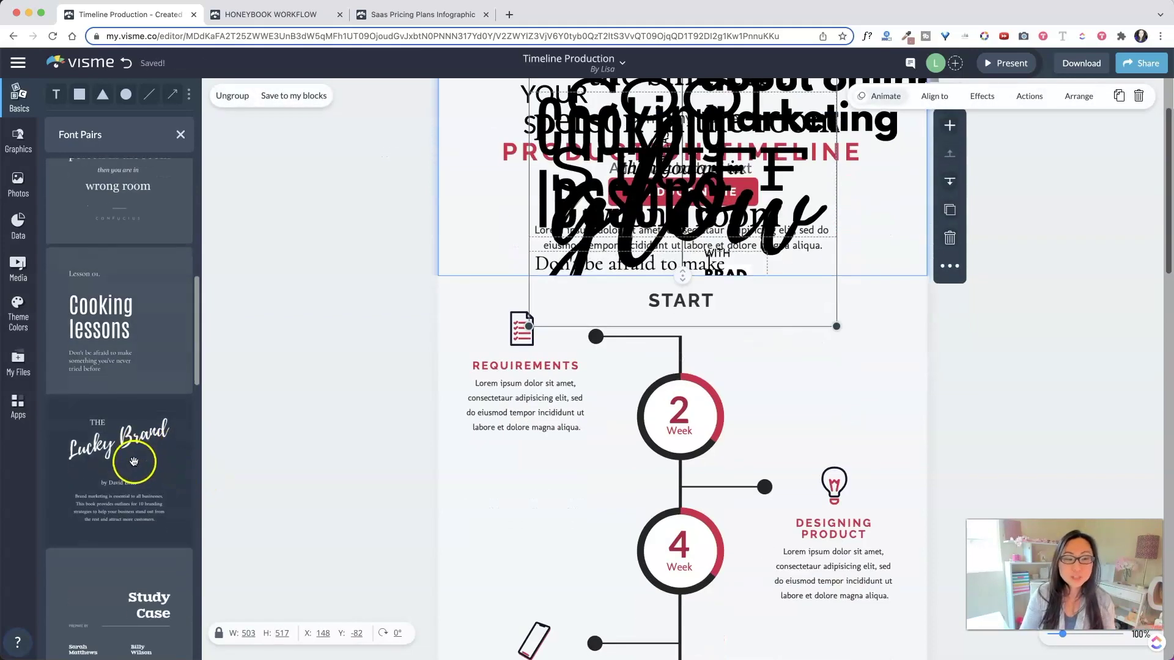
click(134, 461)
scroll(183, 521, down, 3)
click(152, 479)
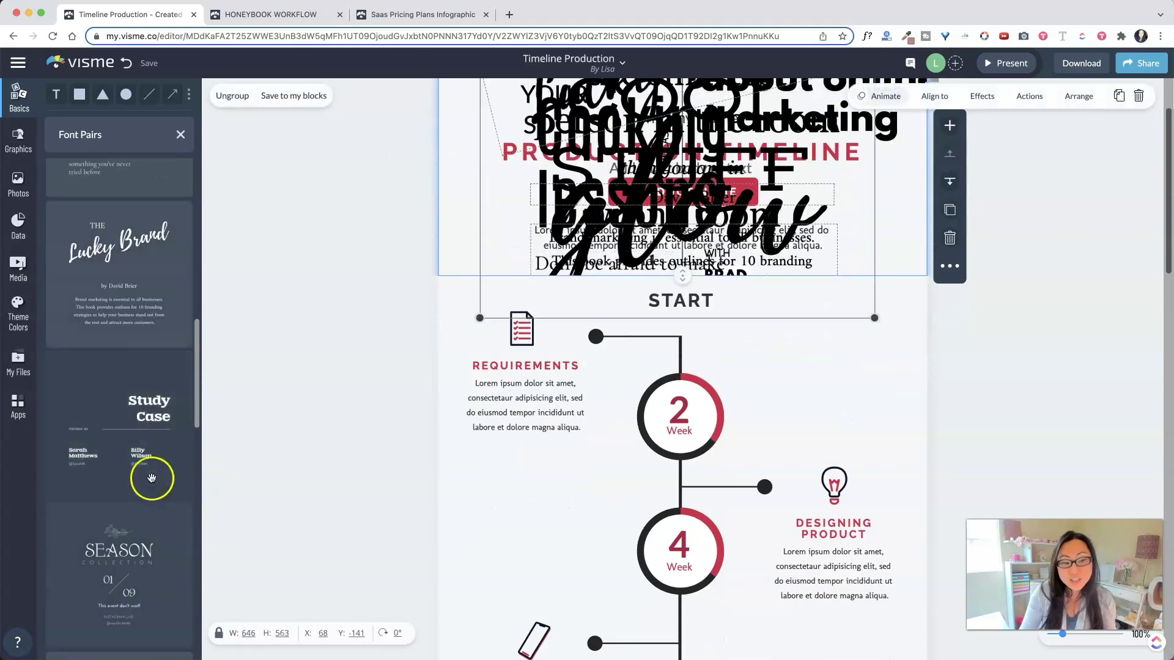
click(134, 569)
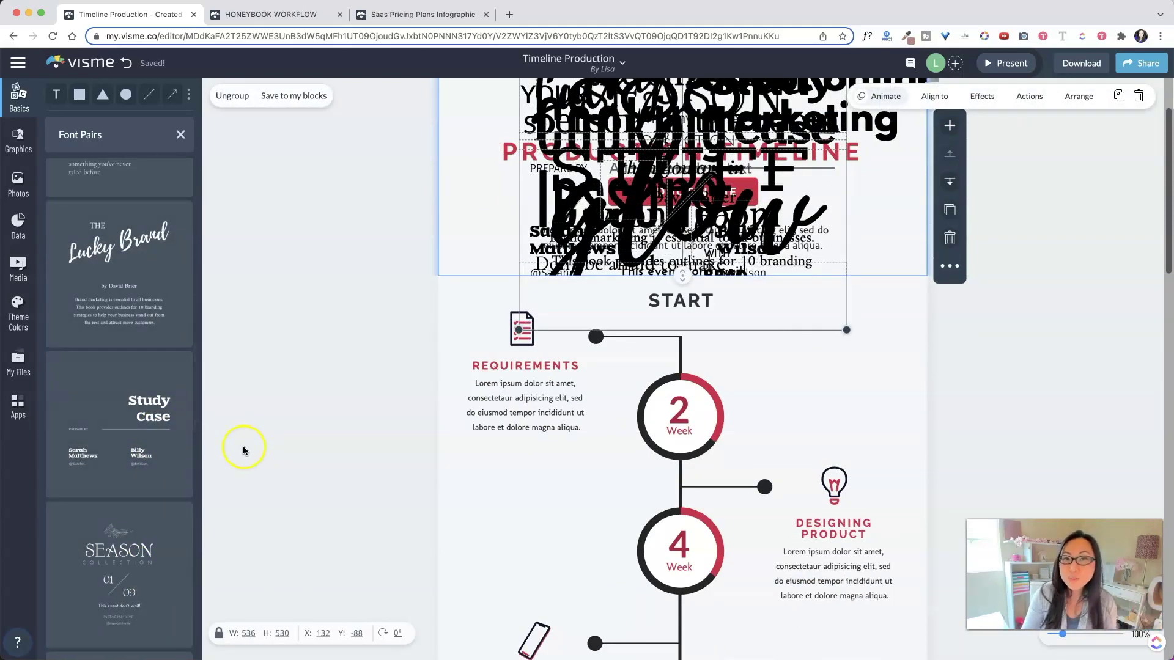
Shift the stacked font pairs and delete the overlapping group, leaving LET YOUR SOUL in the header.
scroll(878, 350, up, 3)
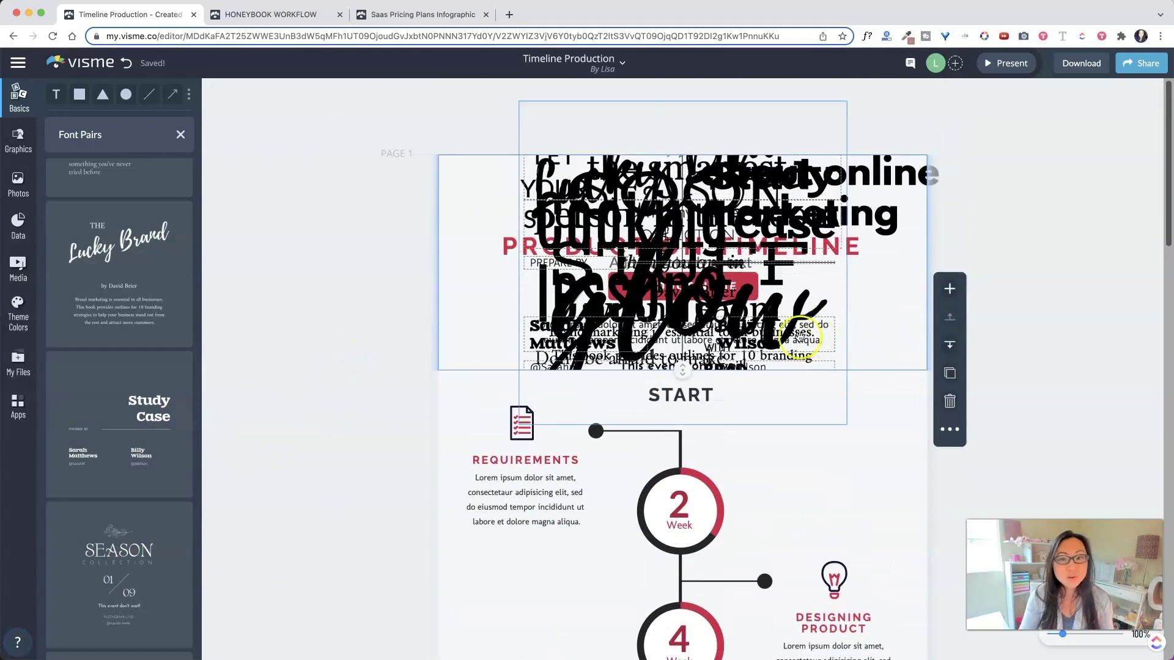
drag(722, 292, 722, 266)
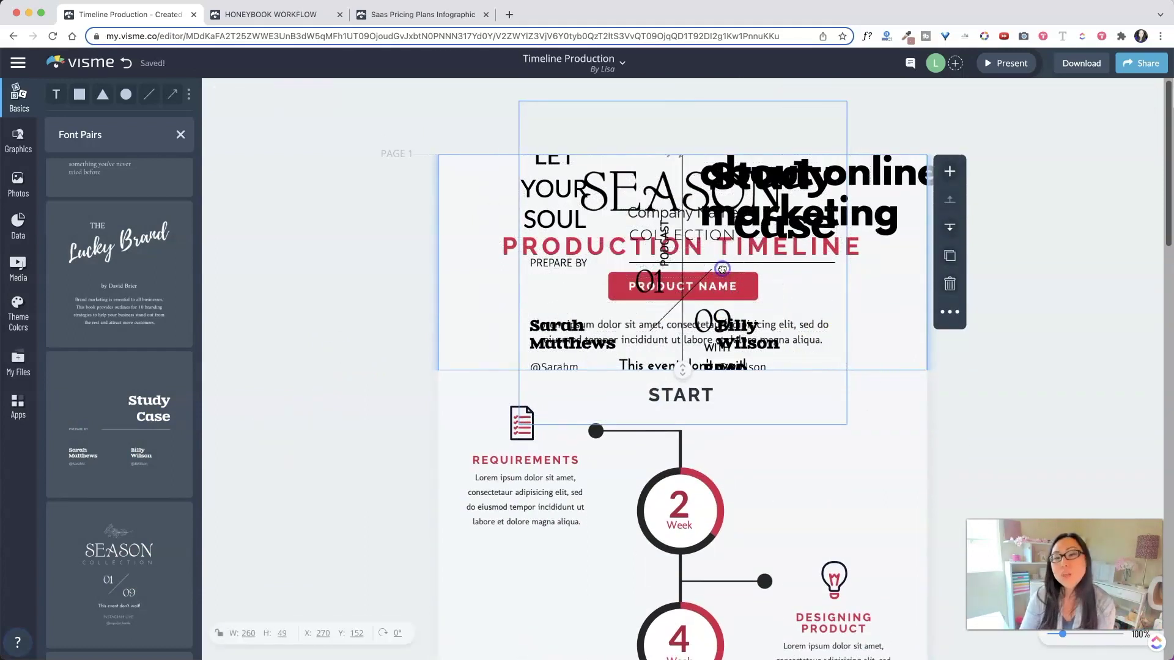
click(834, 276)
key(Delete)
click(818, 244)
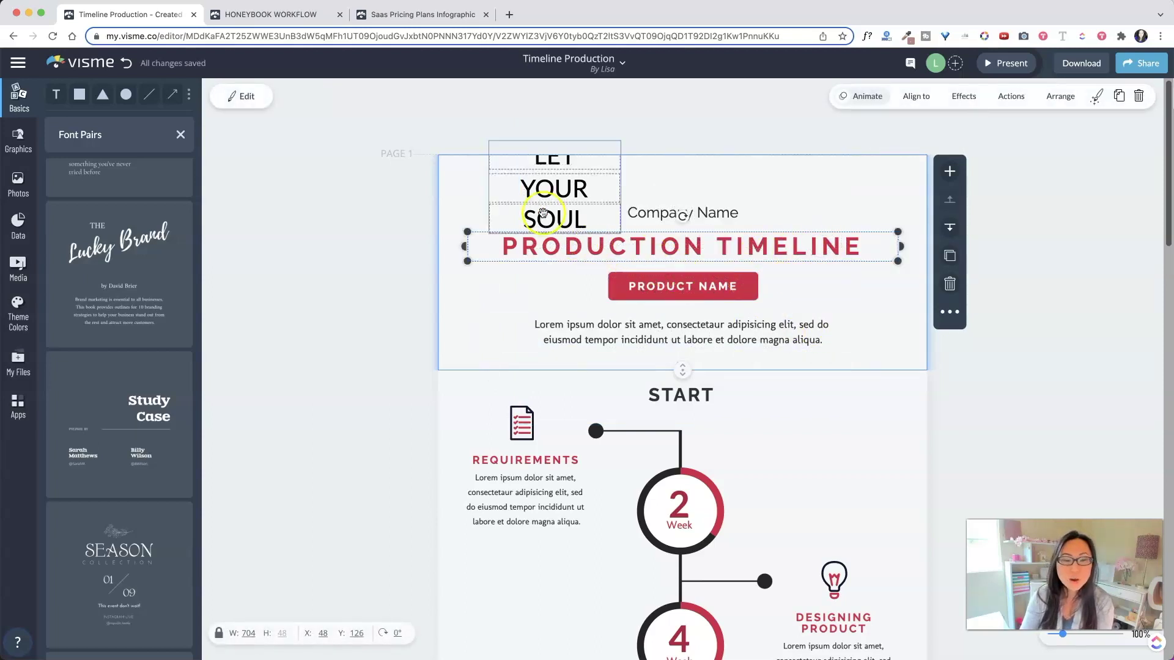
scroll(757, 419, down, 2)
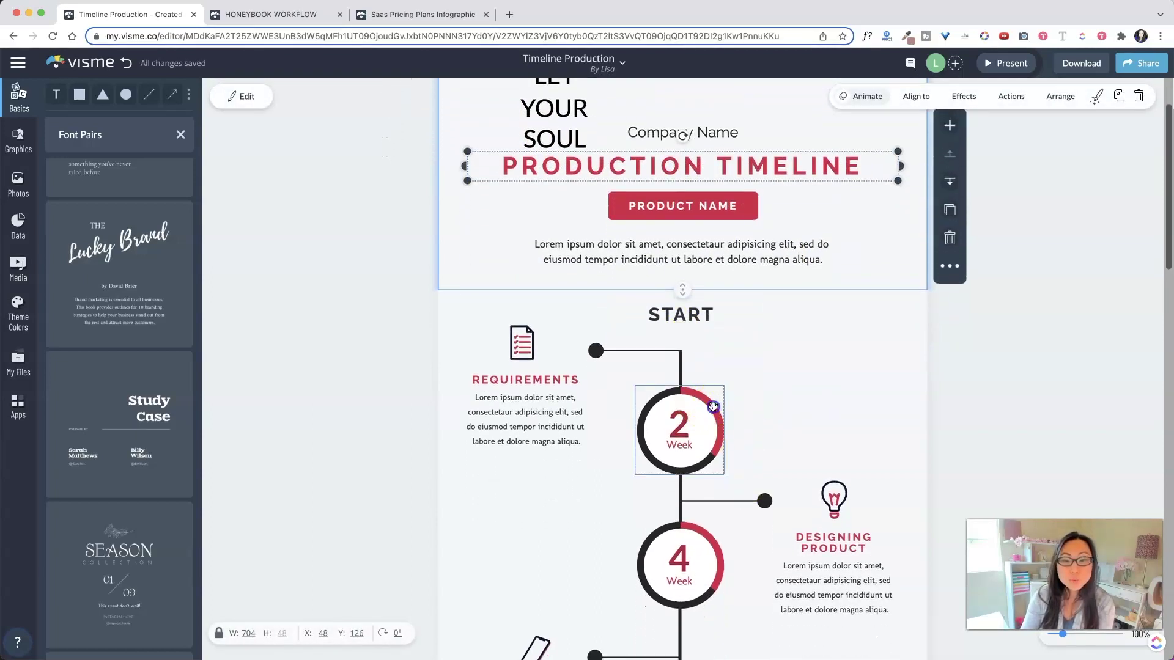
Select the number 2 in the first week circle and try a preset green on it.
click(713, 406)
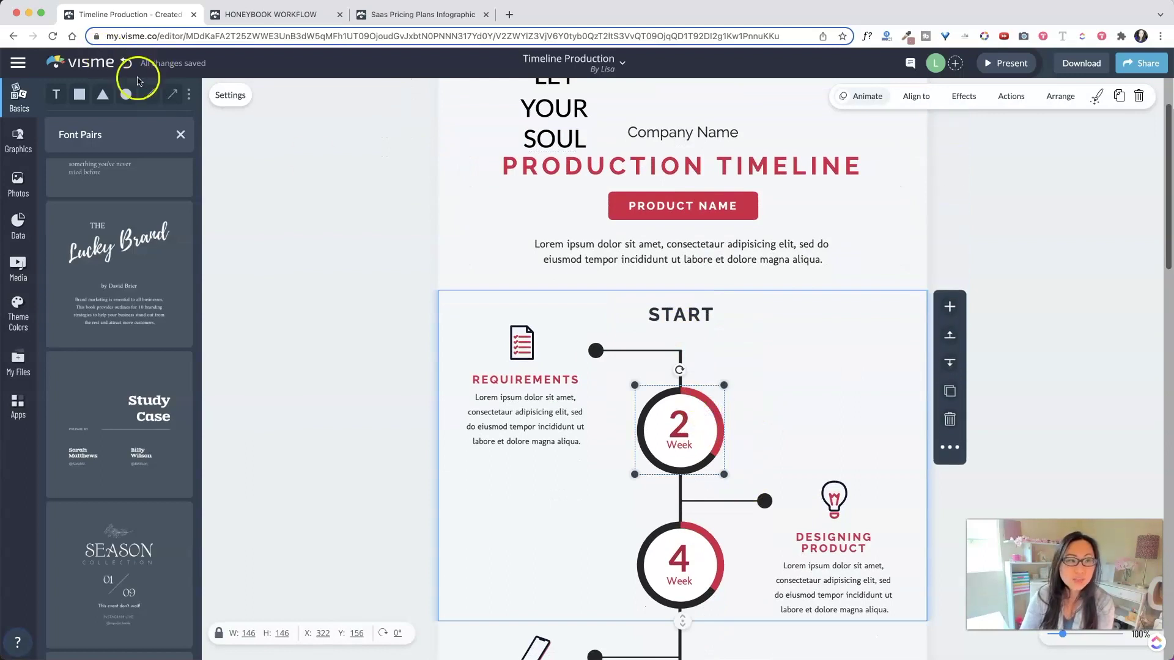
click(181, 135)
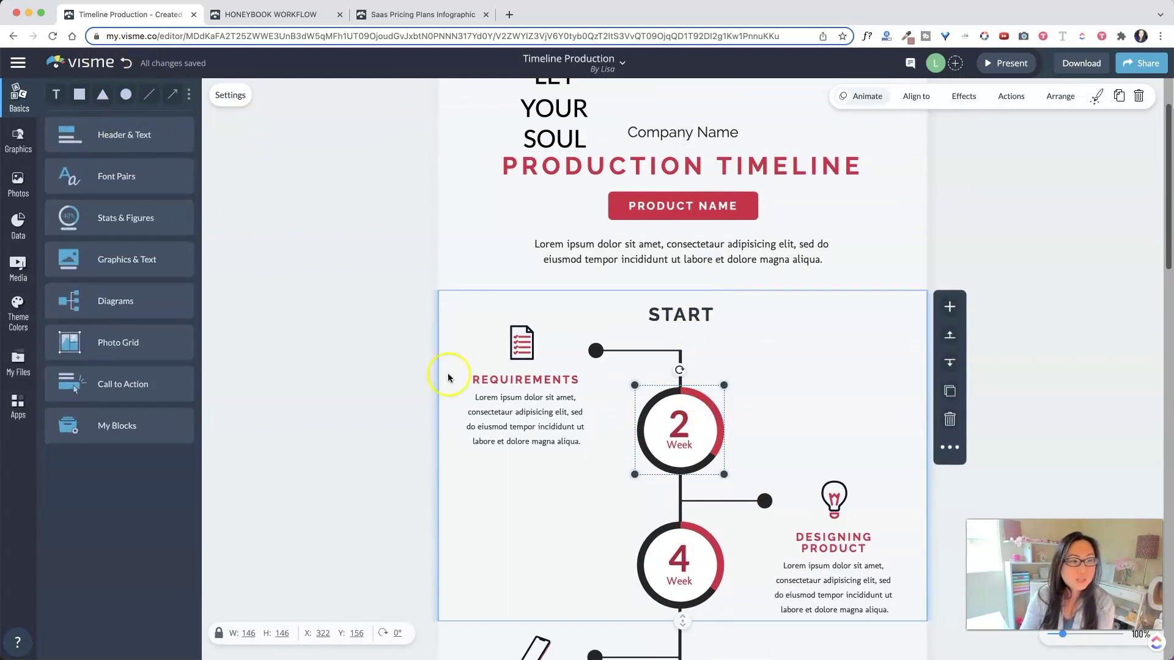
click(691, 407)
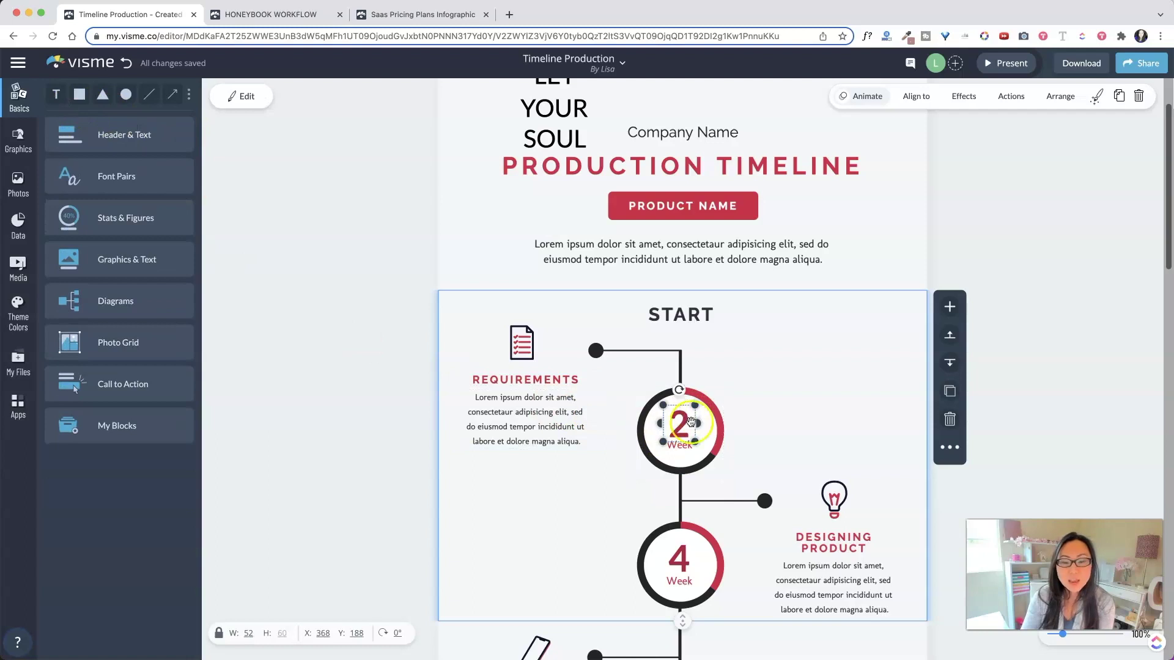
double_click(679, 422)
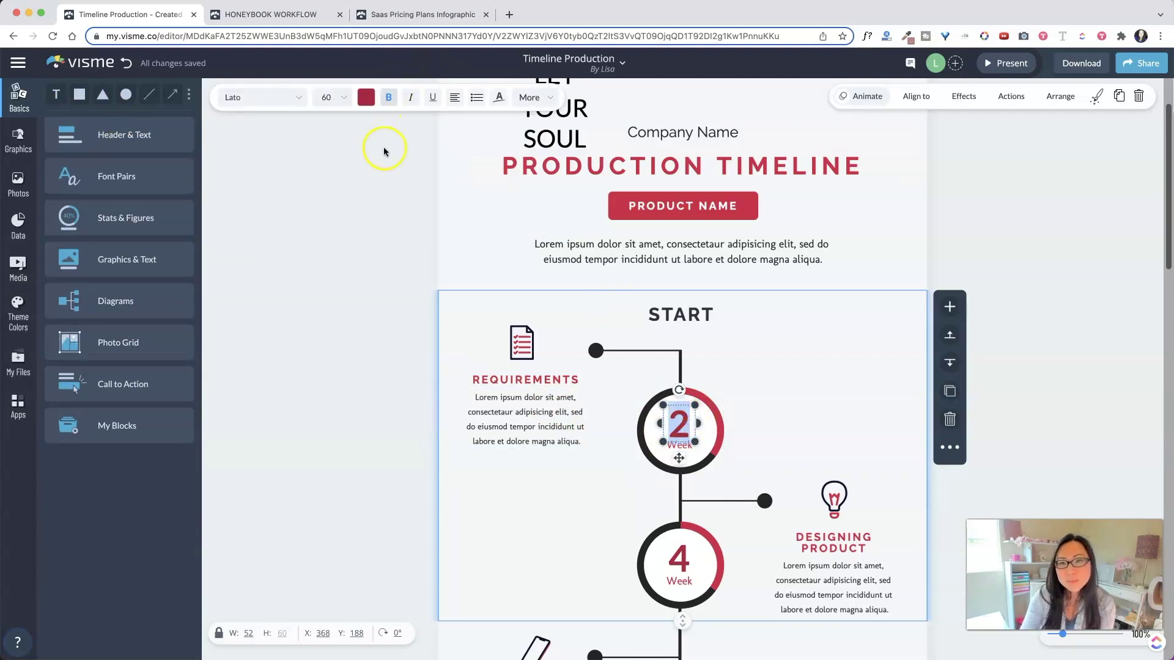
click(365, 101)
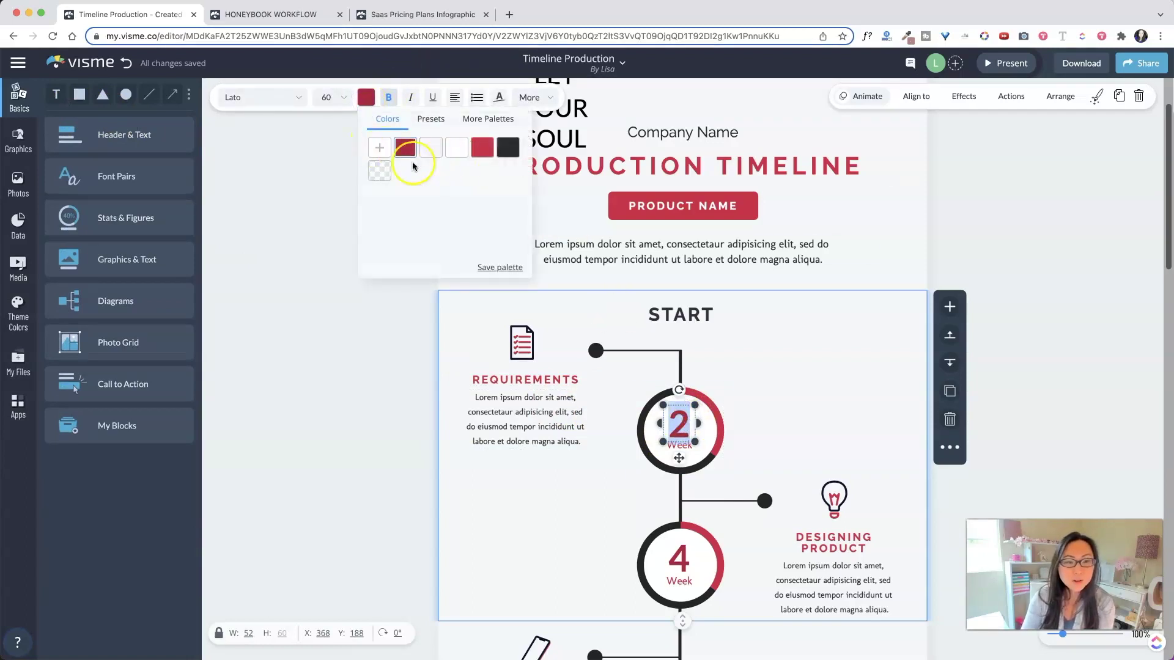
click(429, 119)
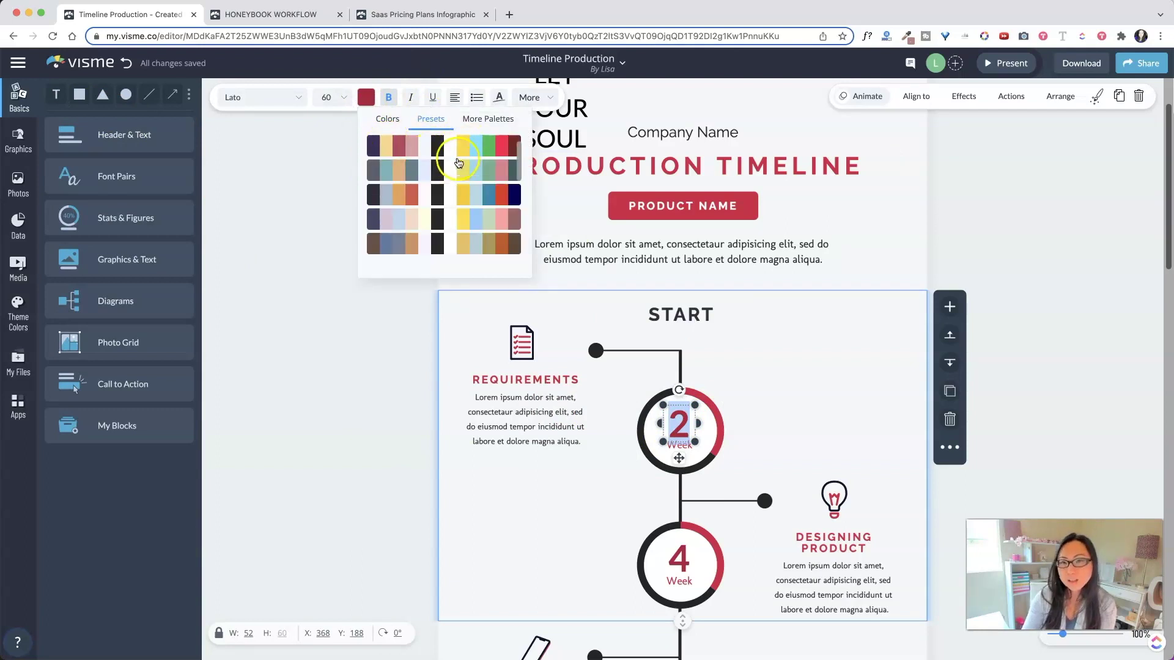
click(488, 147)
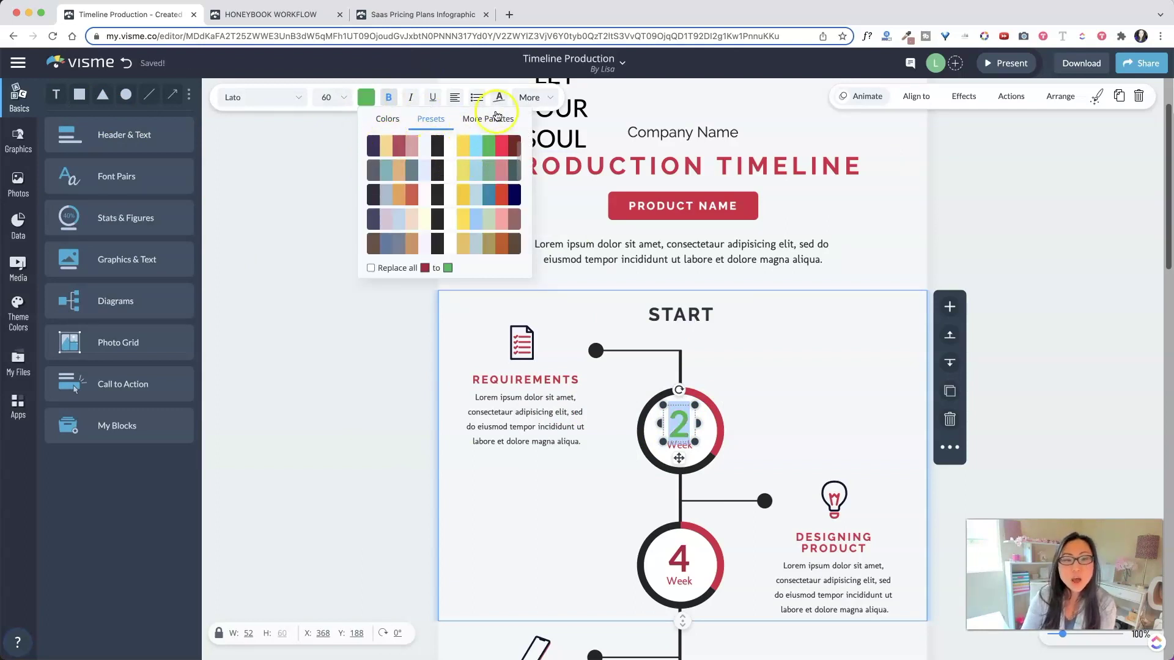
click(497, 117)
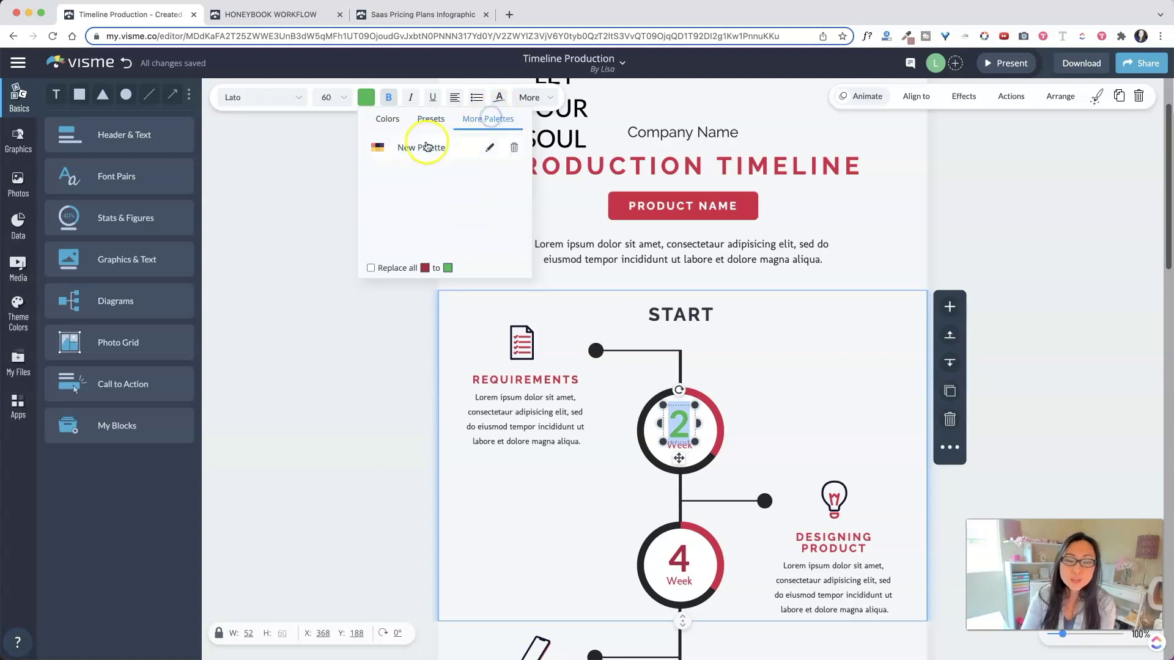
click(388, 120)
Create the custom colour #882096 and apply it to the number 2.
click(379, 147)
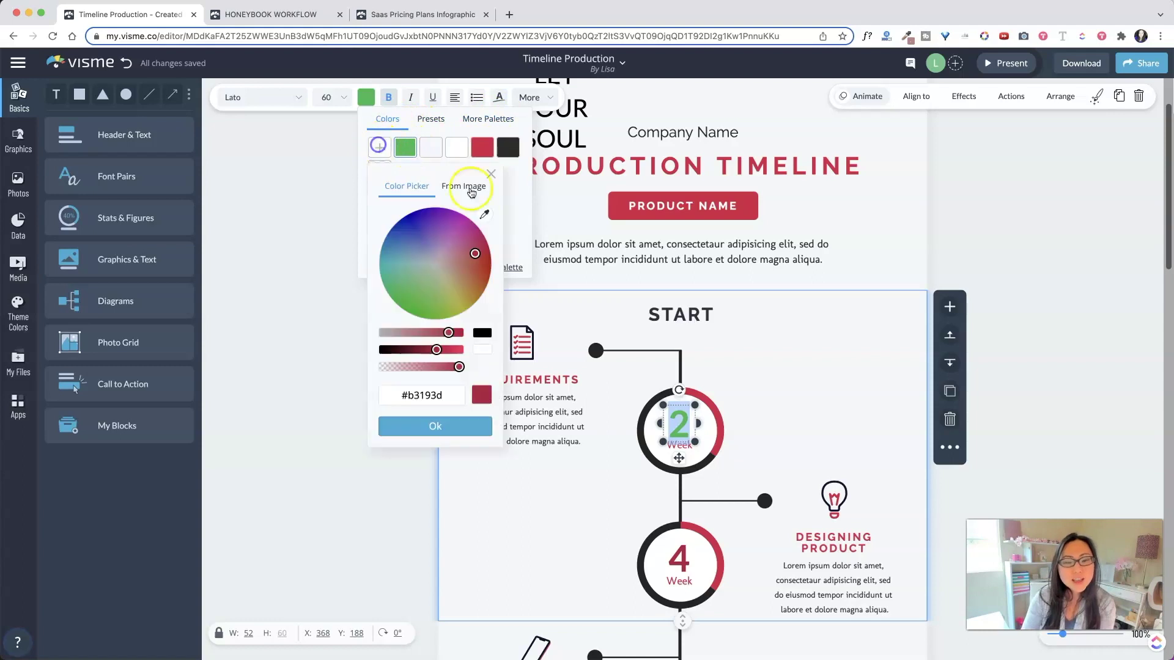
click(430, 228)
drag(442, 395, 381, 387)
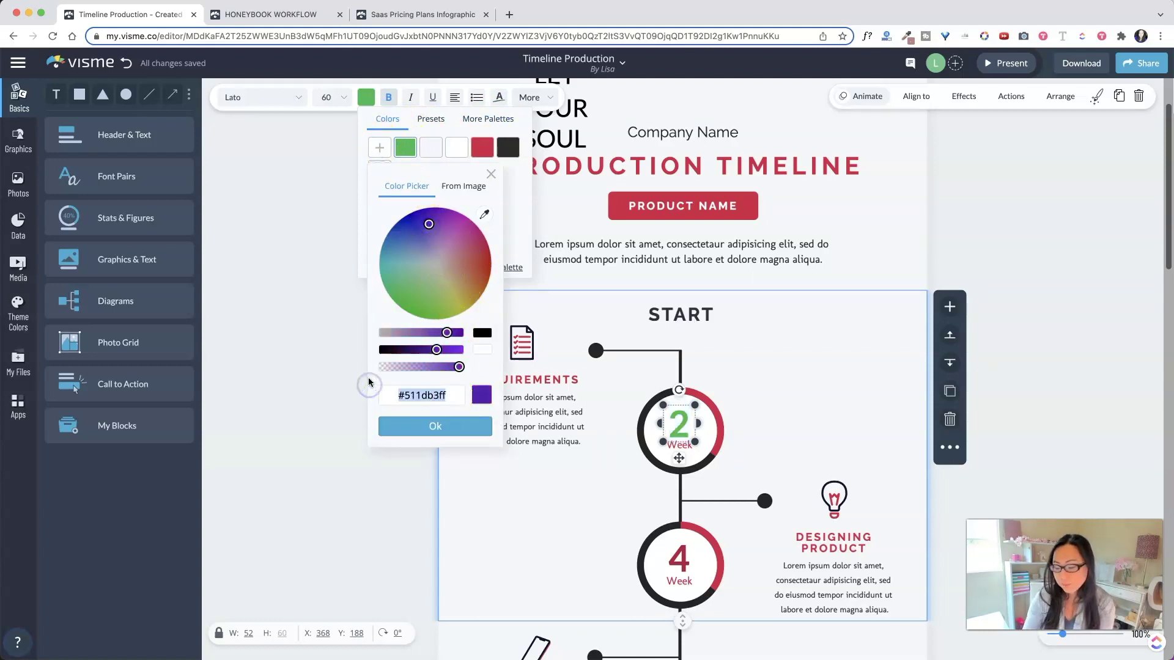
text(#882096)
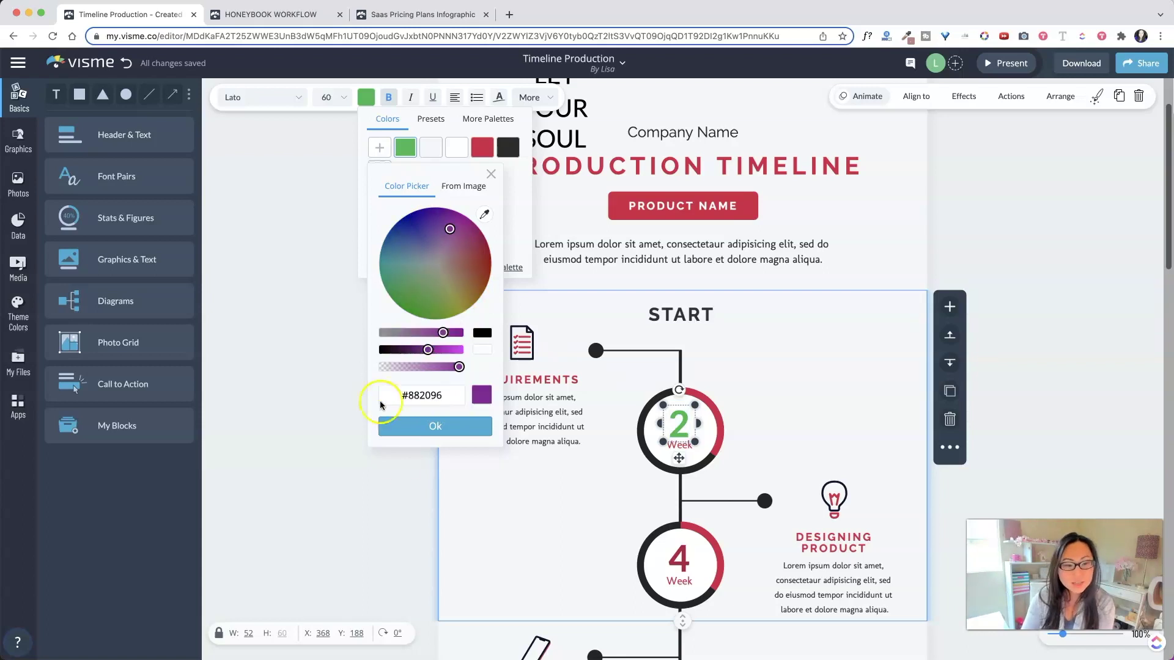
click(454, 432)
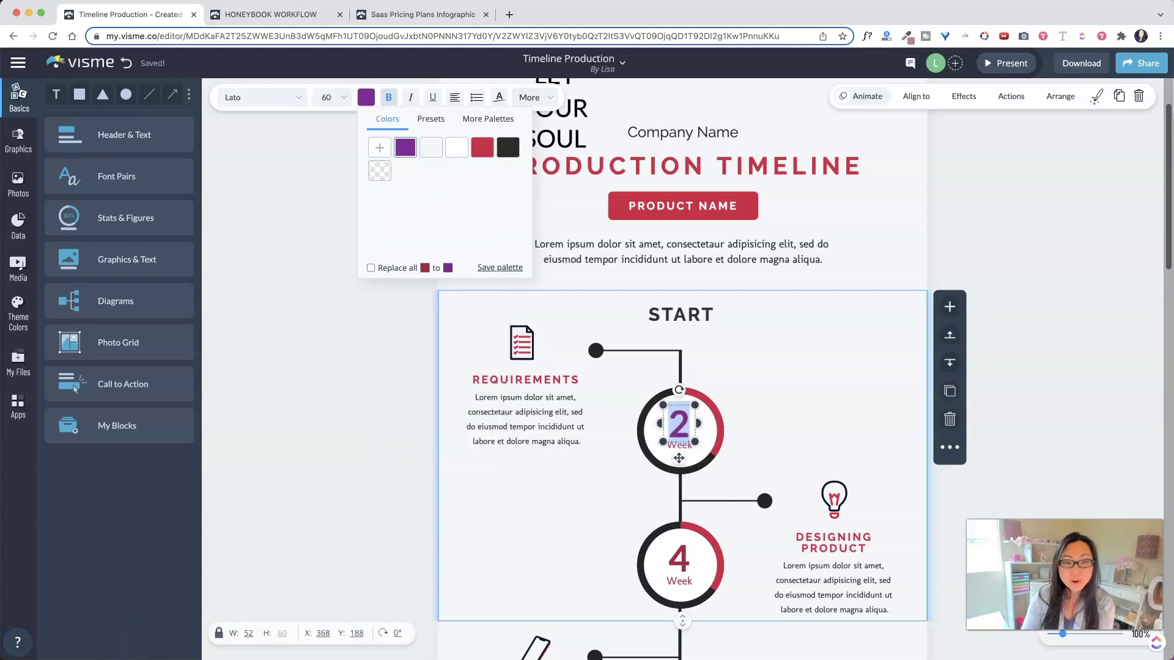
click(681, 421)
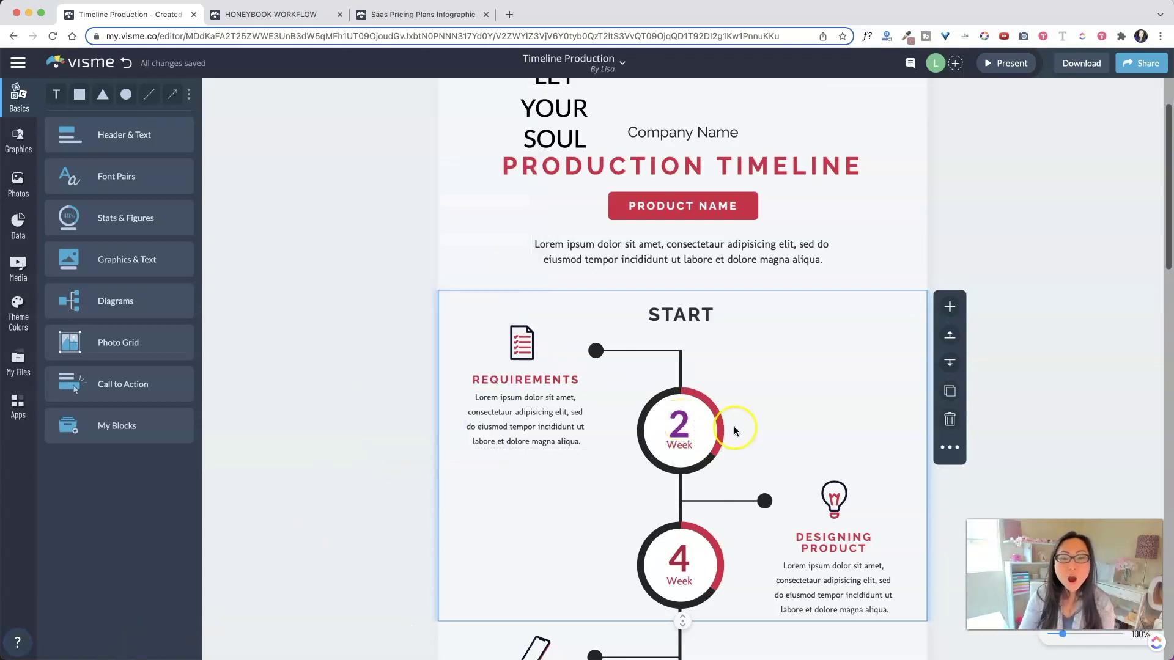
Make the week 2 circle's progress ring purple and raise its value to 78%.
click(707, 411)
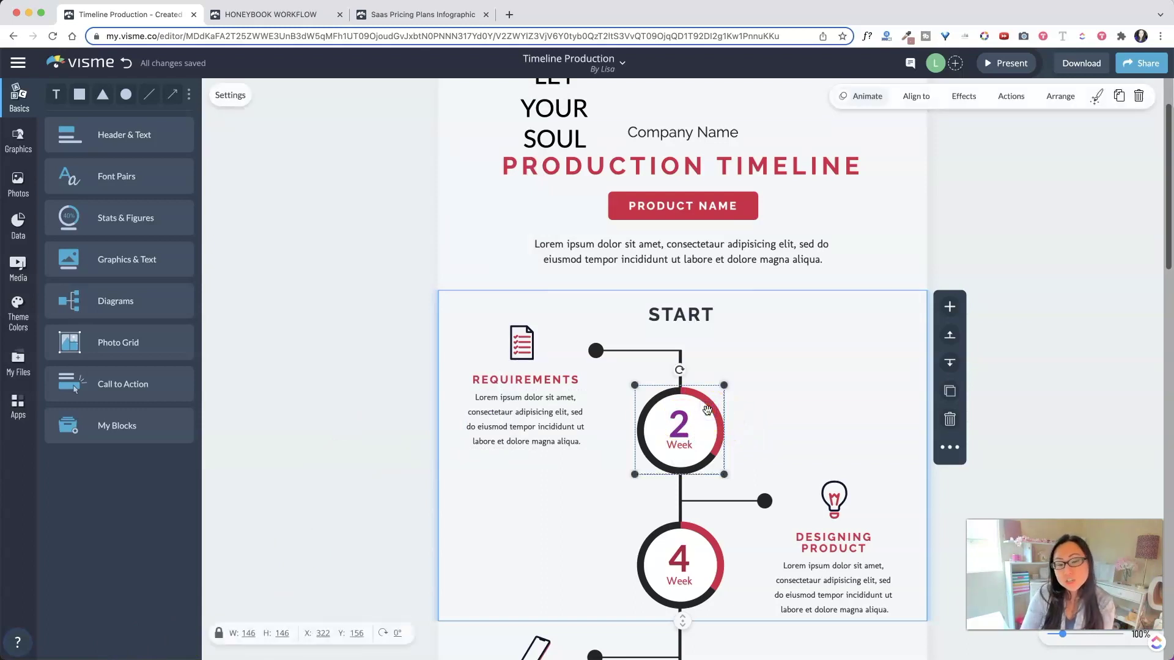
double_click(710, 406)
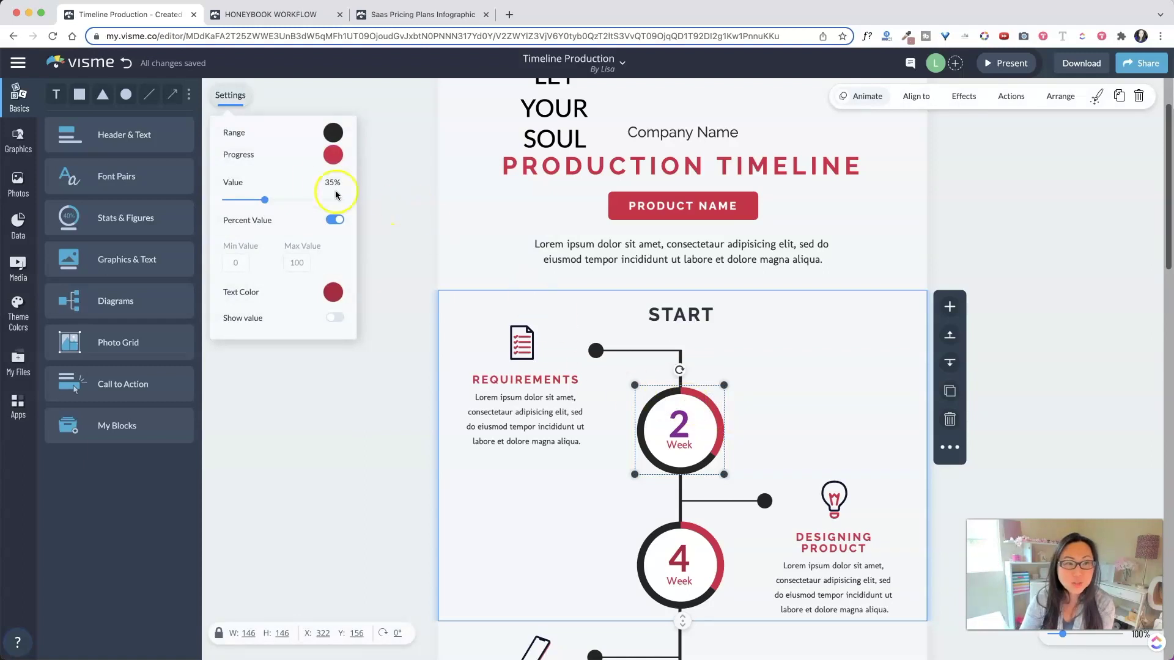
click(331, 158)
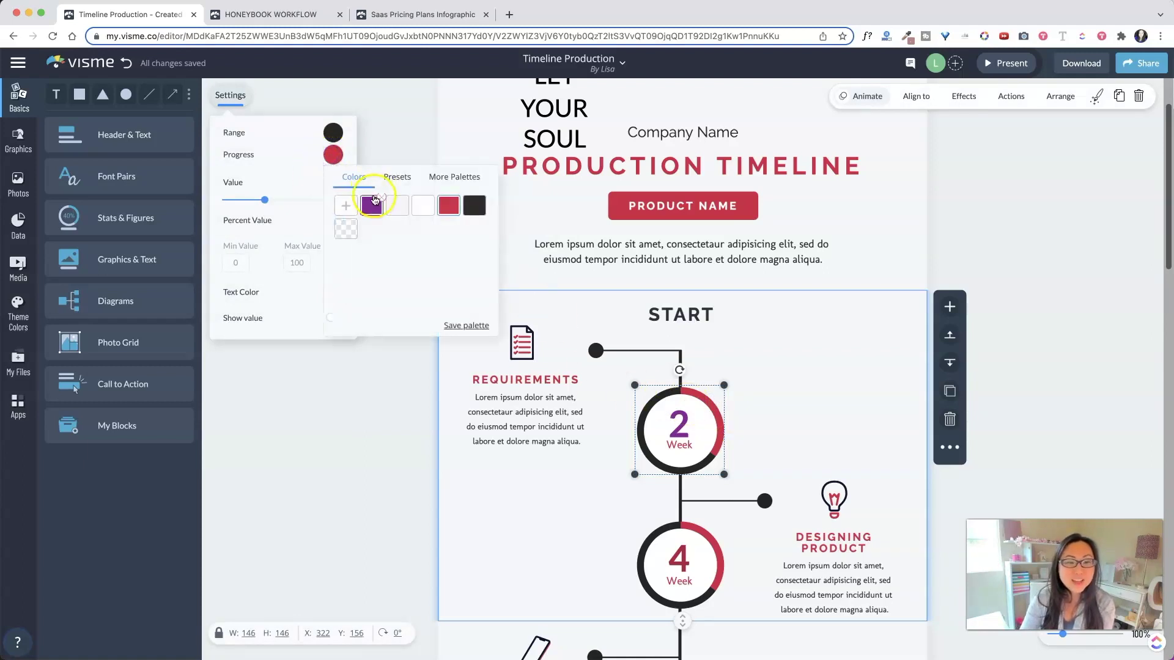
click(372, 204)
click(284, 164)
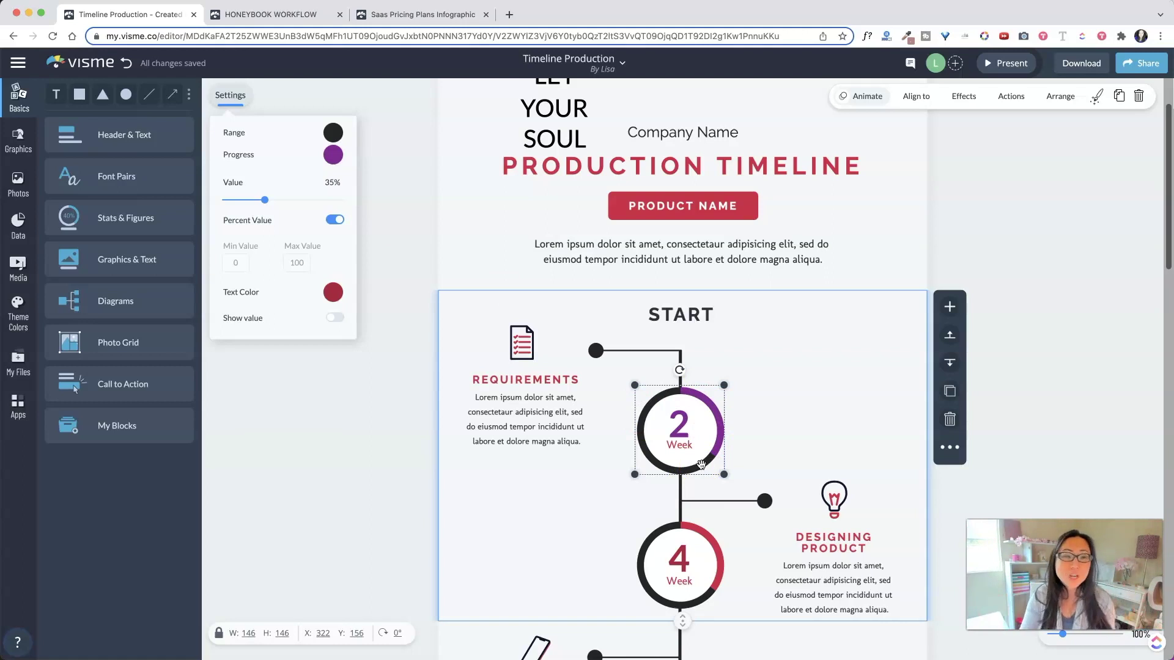
drag(264, 202, 317, 203)
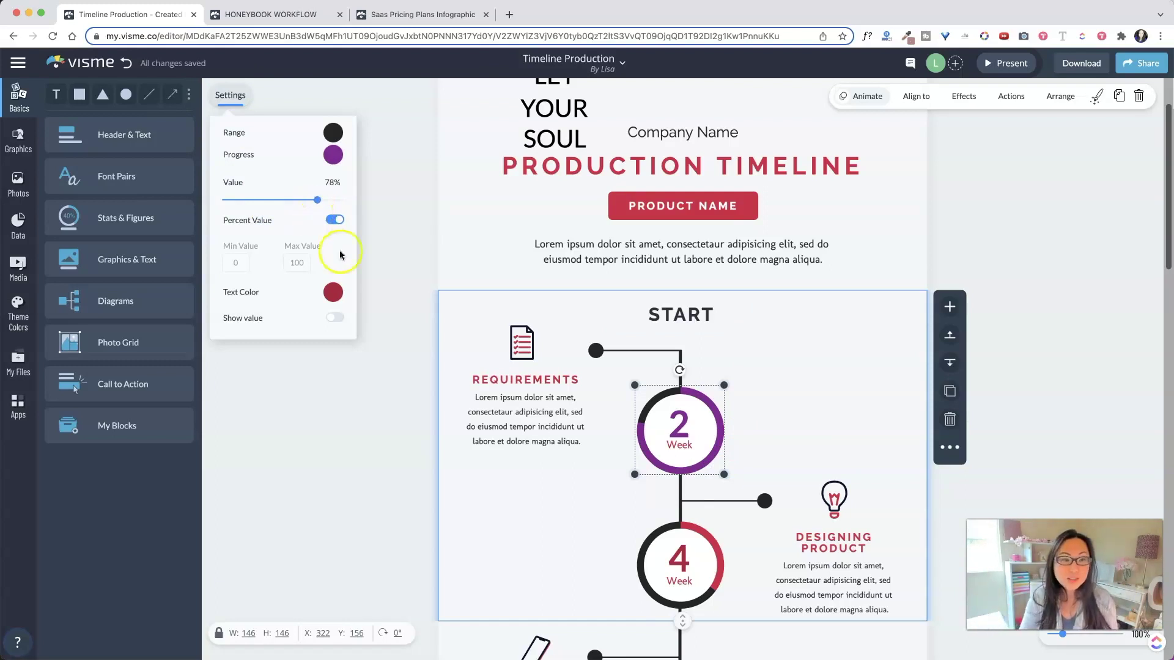
click(333, 293)
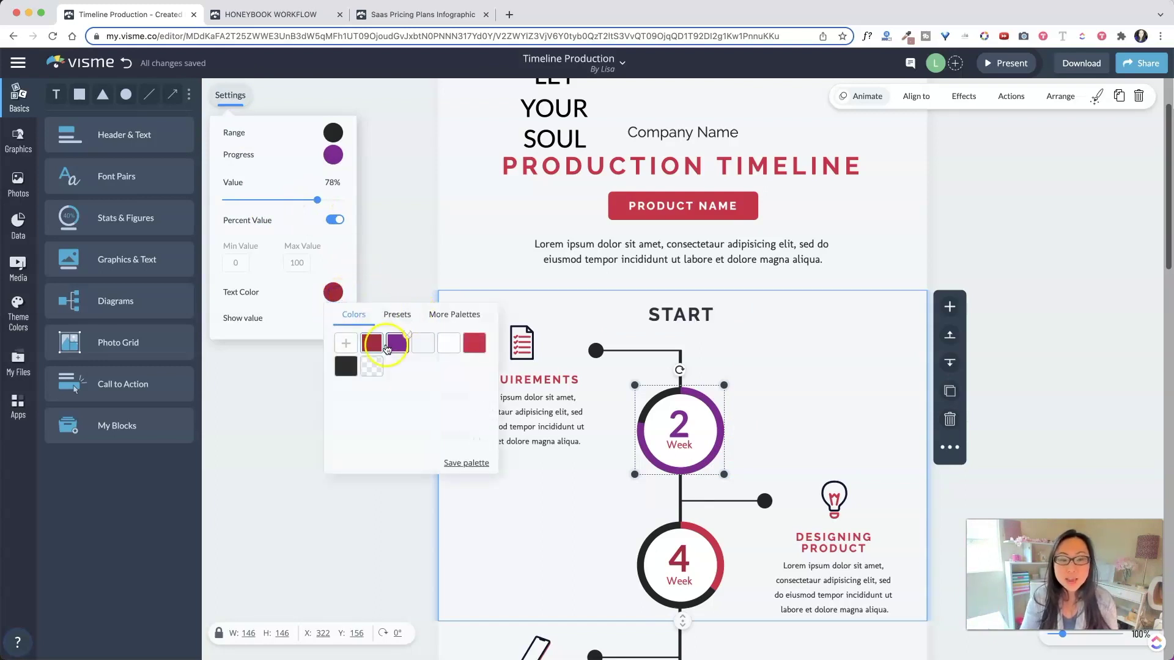
click(428, 211)
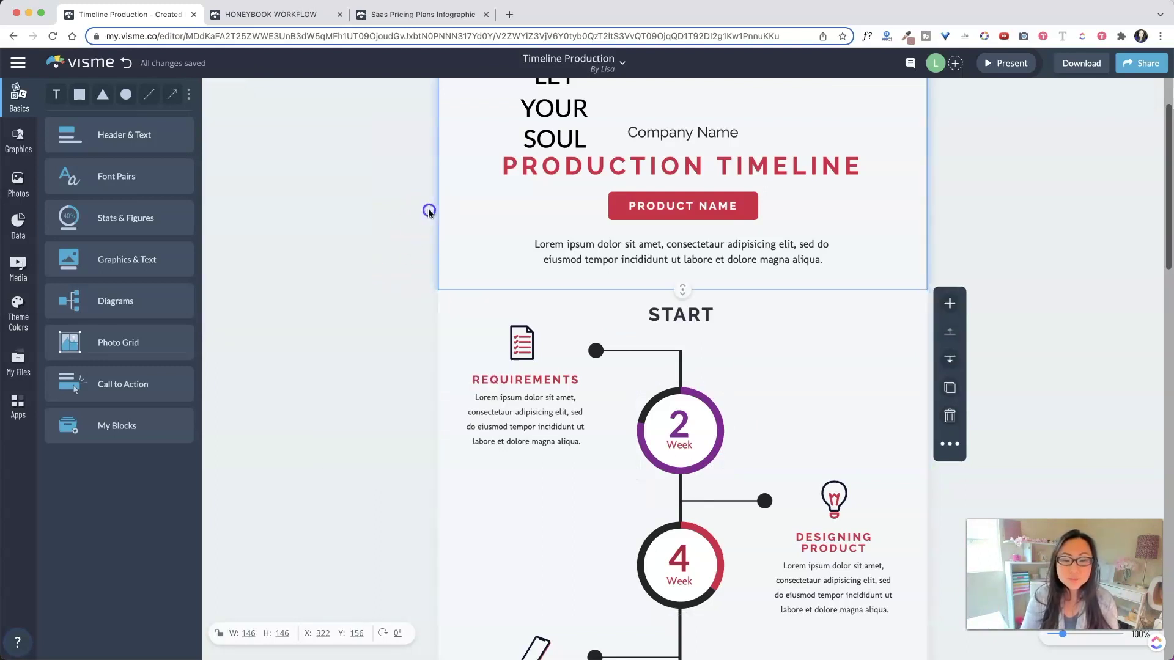
Colour the Week label inside the week 2 circle purple.
click(684, 445)
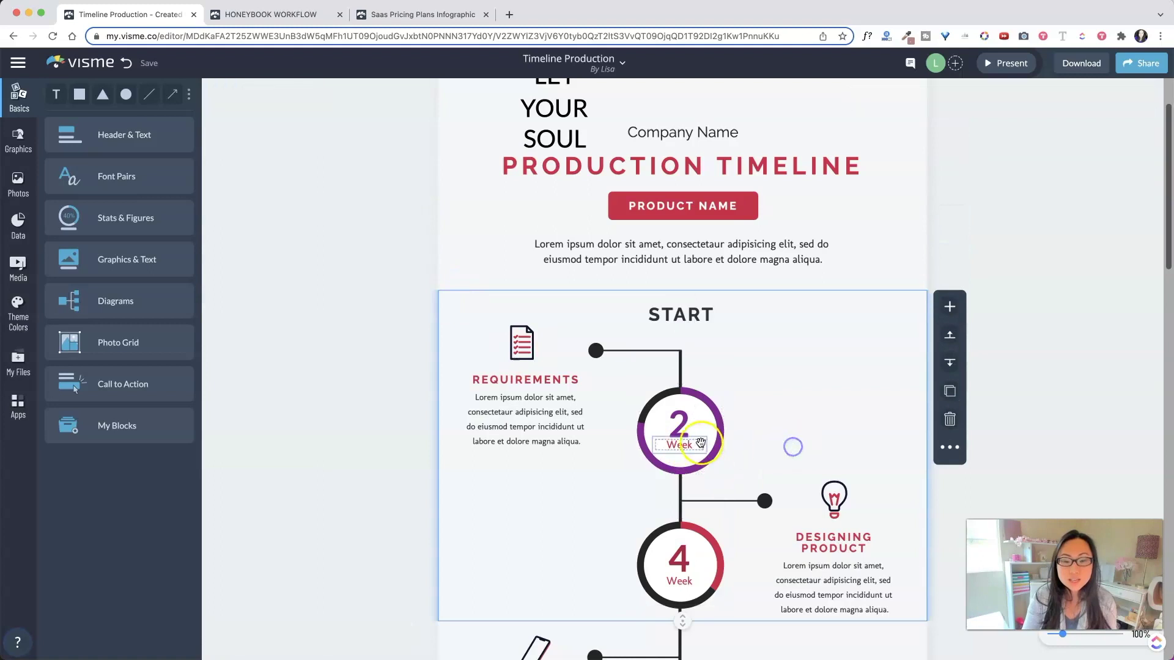
click(696, 448)
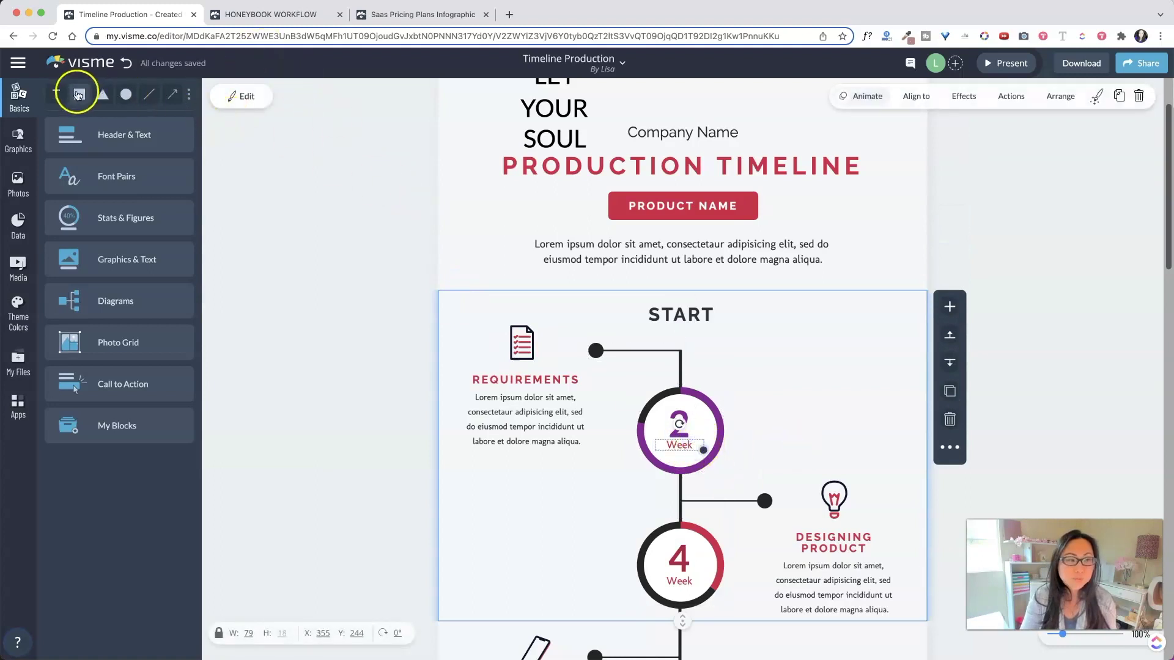
click(246, 96)
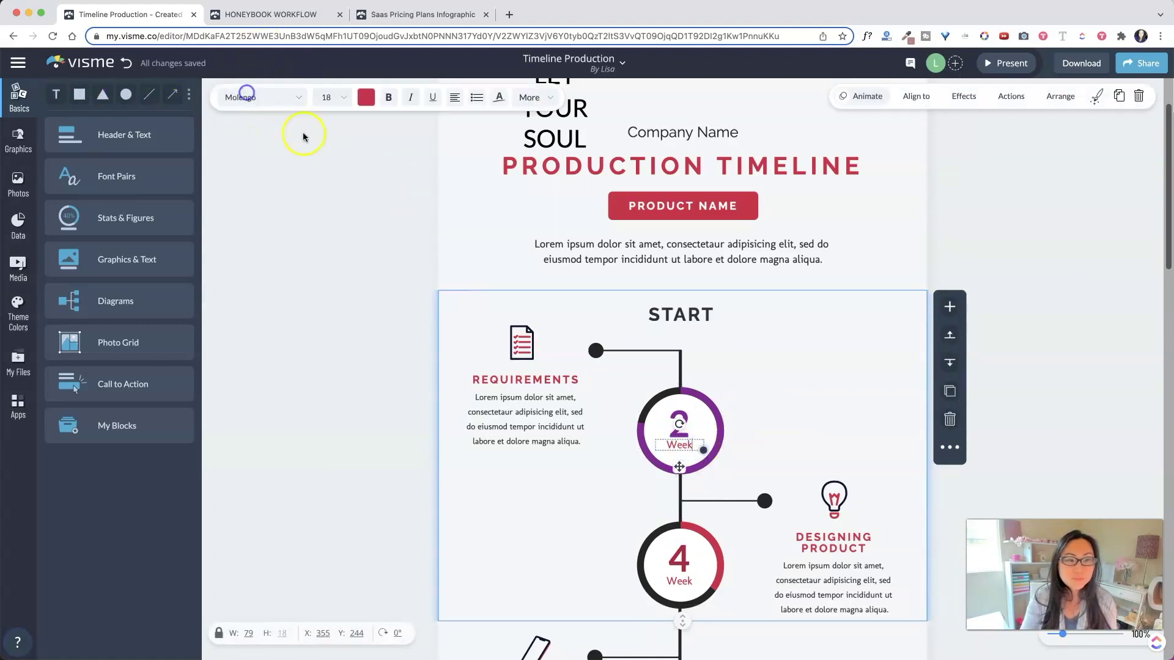
click(367, 98)
click(406, 149)
click(807, 380)
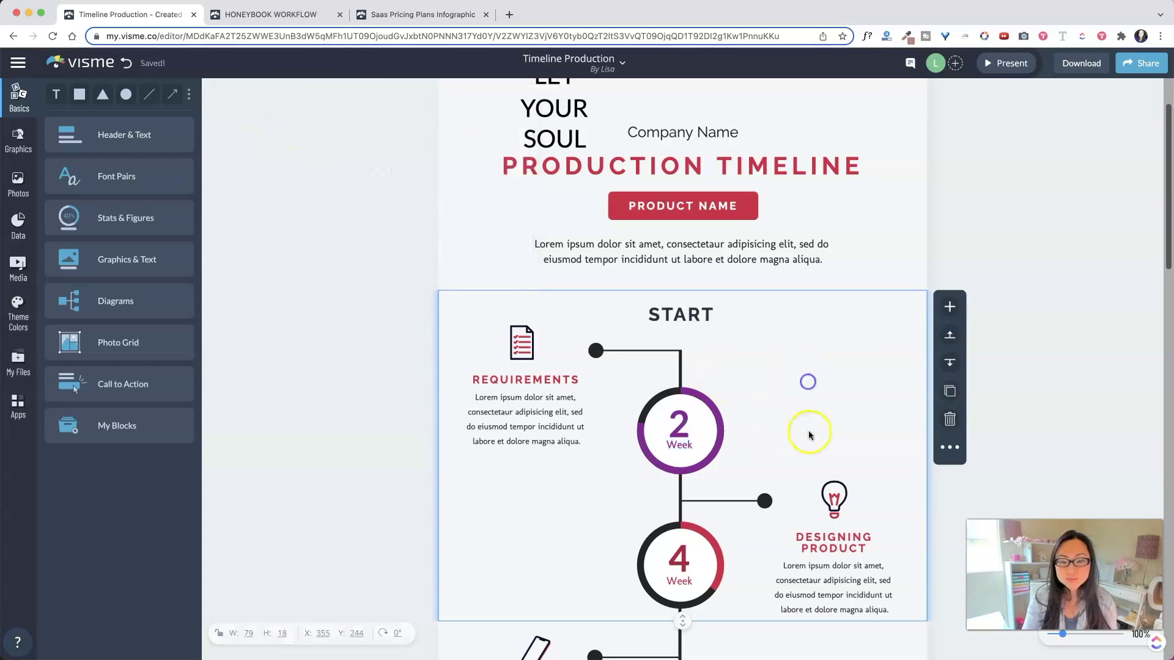
Scroll down and select the phone icon above Creating Samples.
scroll(837, 514, down, 4)
scroll(834, 521, down, 3)
click(528, 227)
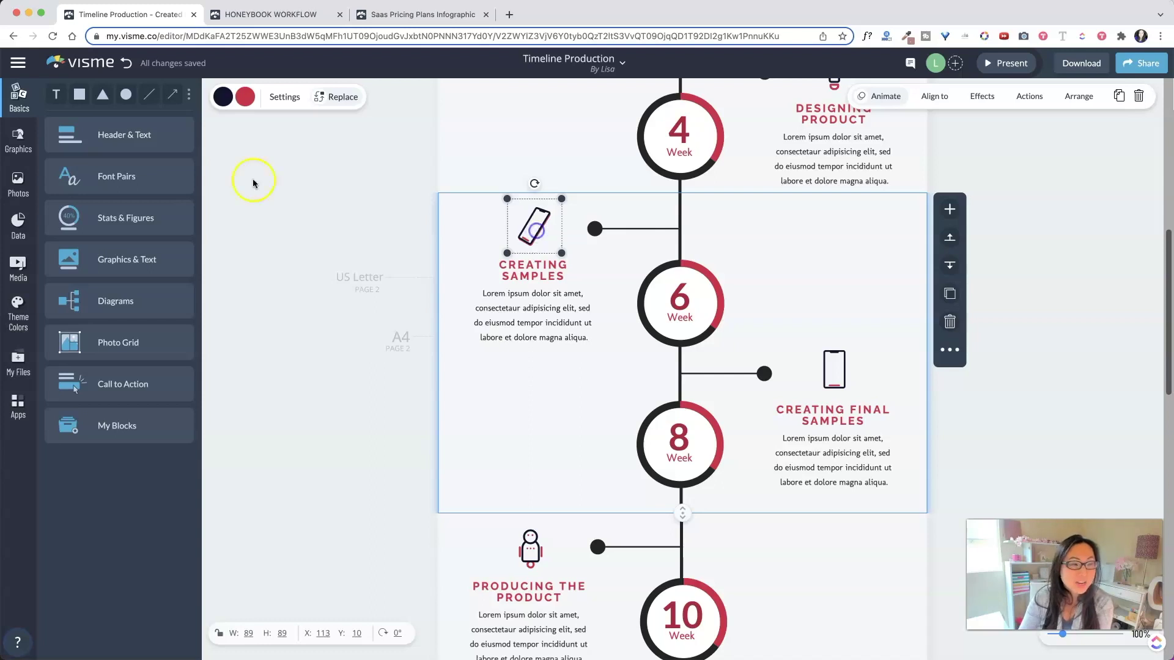
Find 'pen' icons in the graphics library and add the orange notepad-and-pencil icon.
click(15, 139)
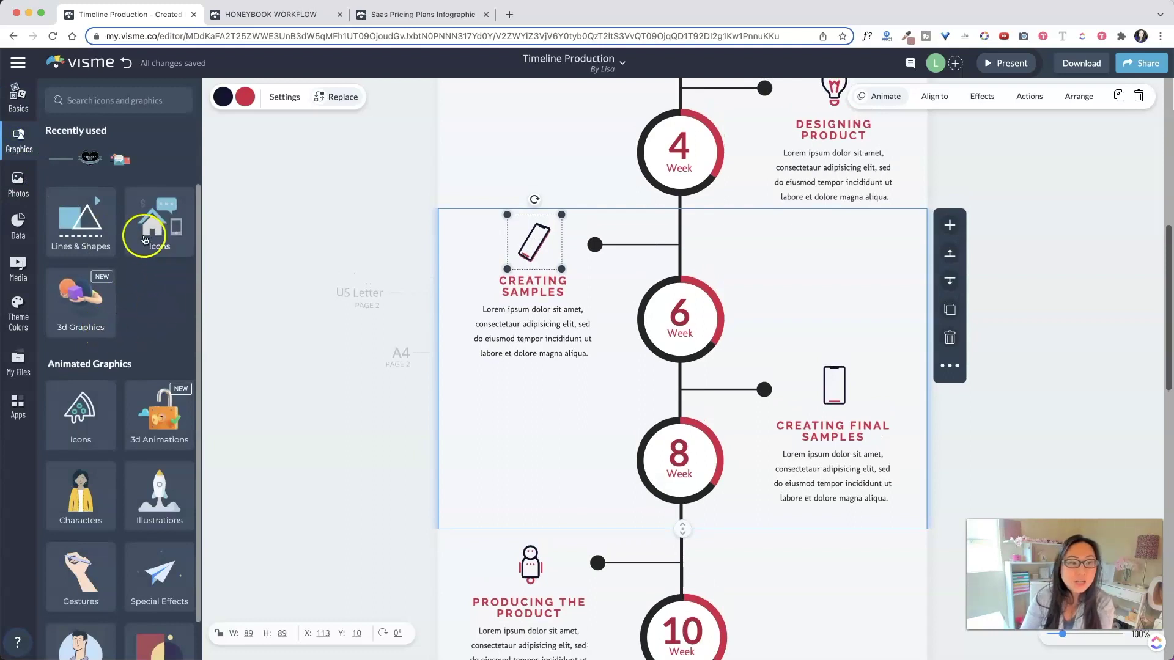
scroll(154, 330, down, 1)
click(157, 196)
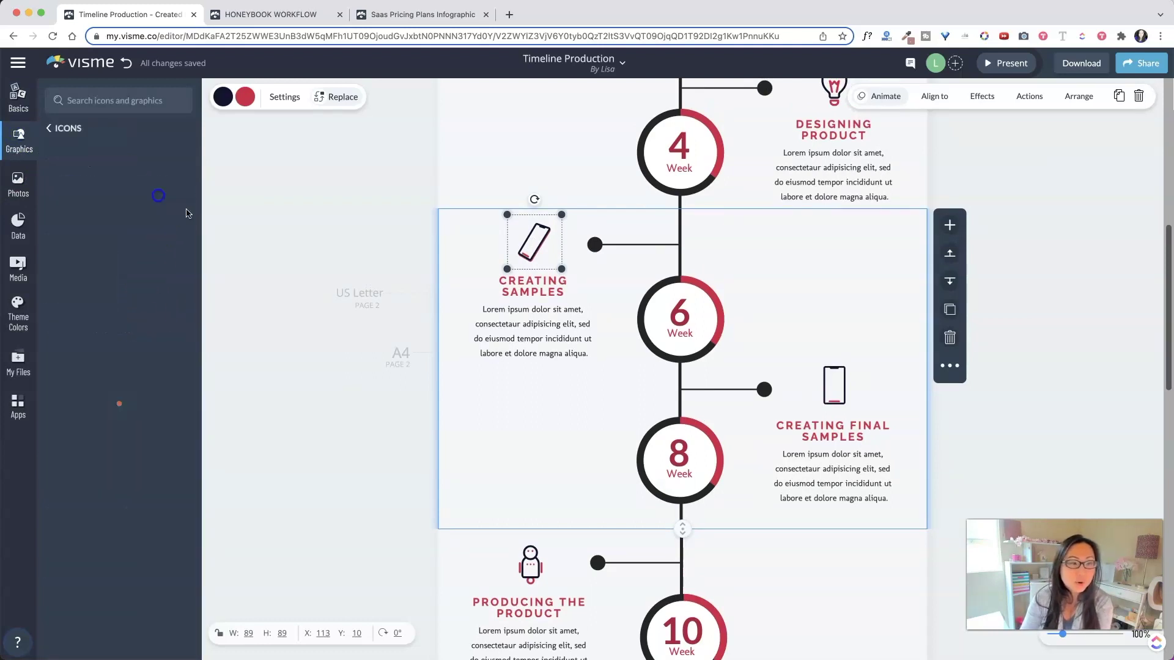
click(141, 101)
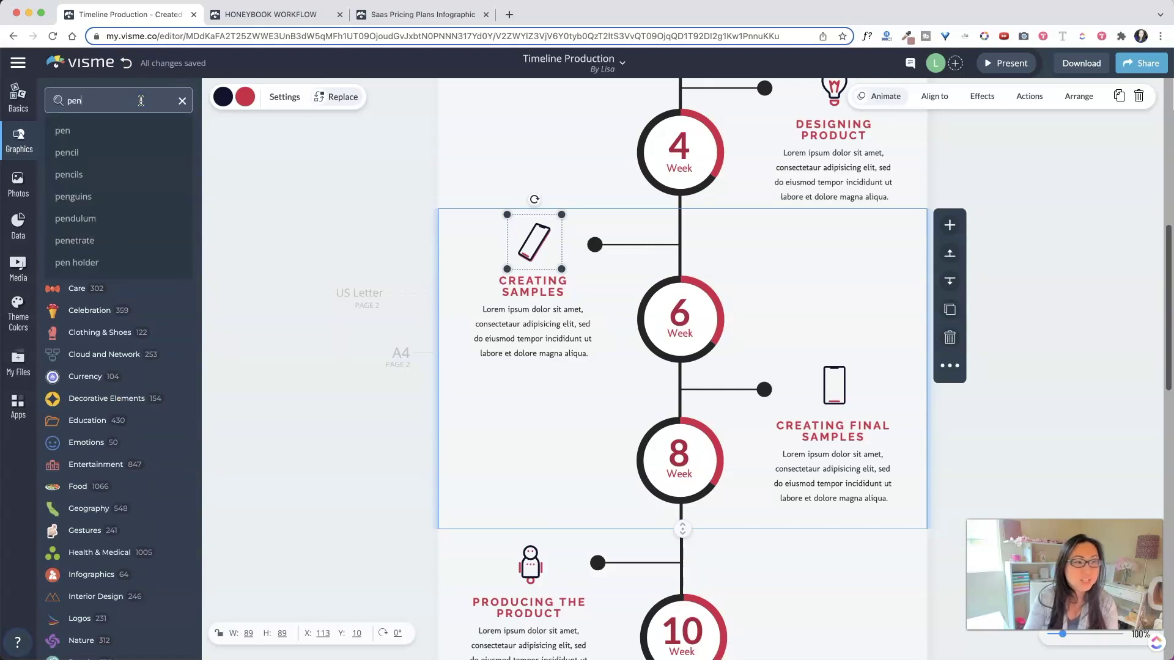
click(136, 128)
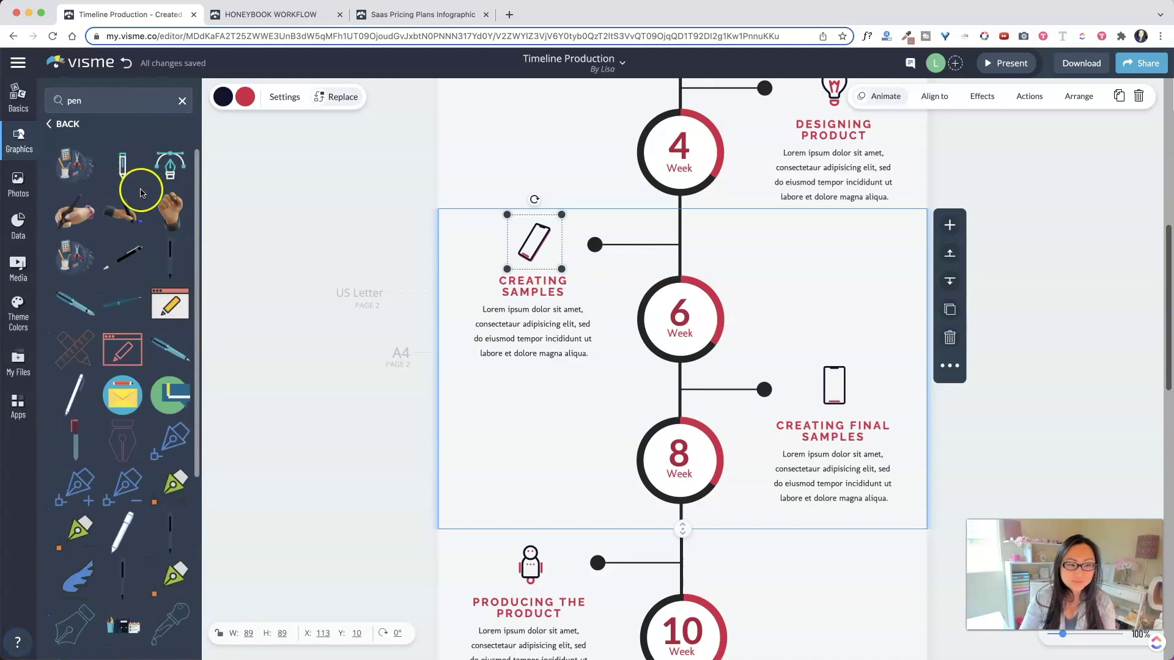
scroll(130, 245, down, 5)
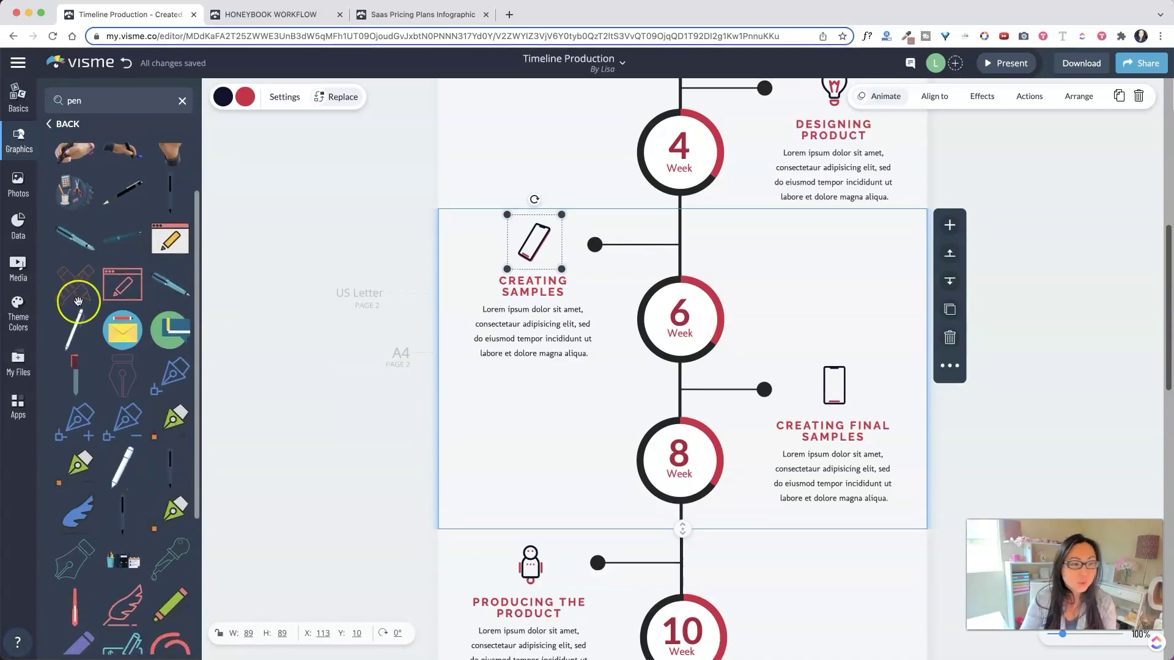
scroll(98, 327, up, 5)
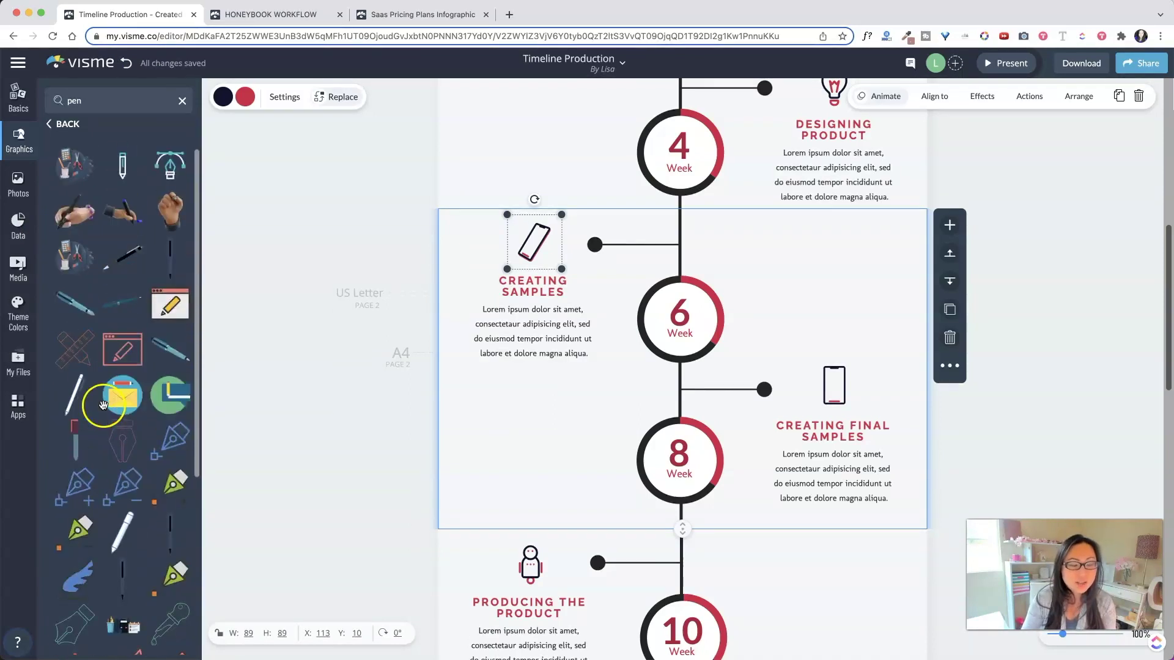
scroll(152, 398, down, 5)
click(171, 585)
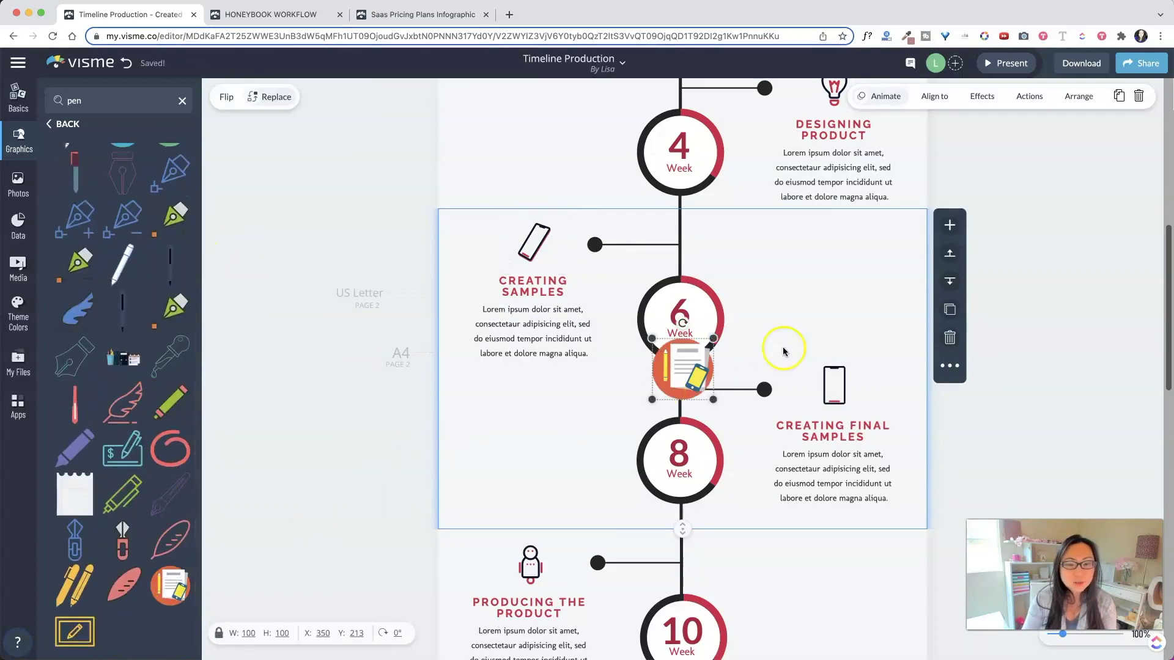
Delete the stray phone icon and place the notepad icon above CREATING SAMPLES.
click(534, 242)
key(Delete)
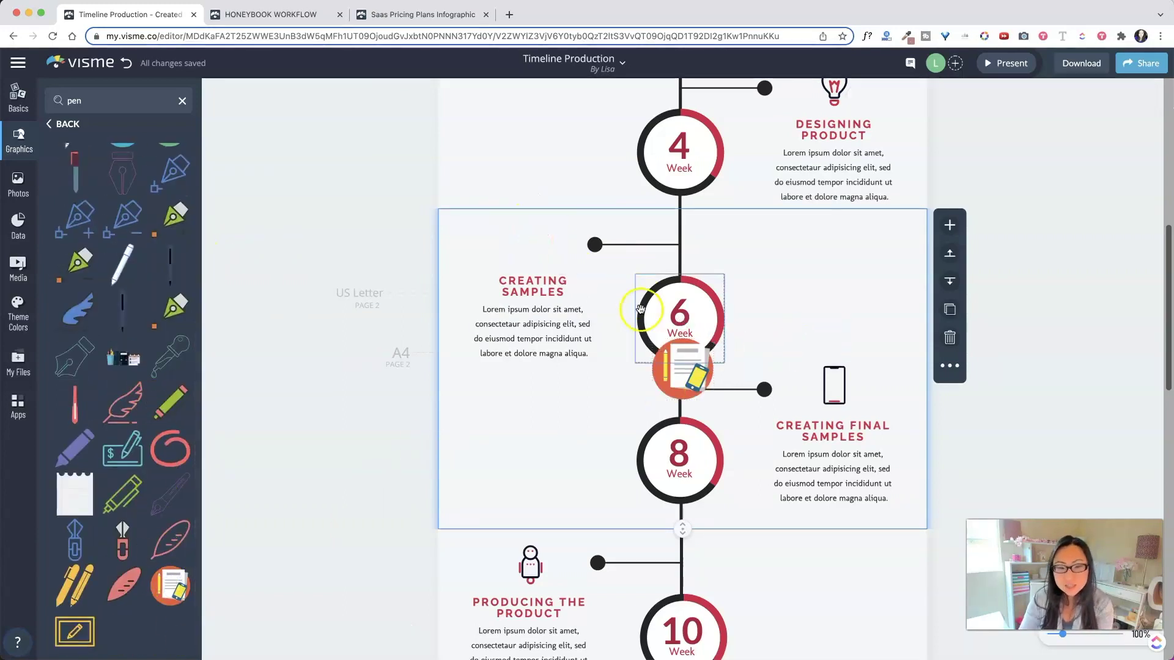
drag(678, 366, 526, 237)
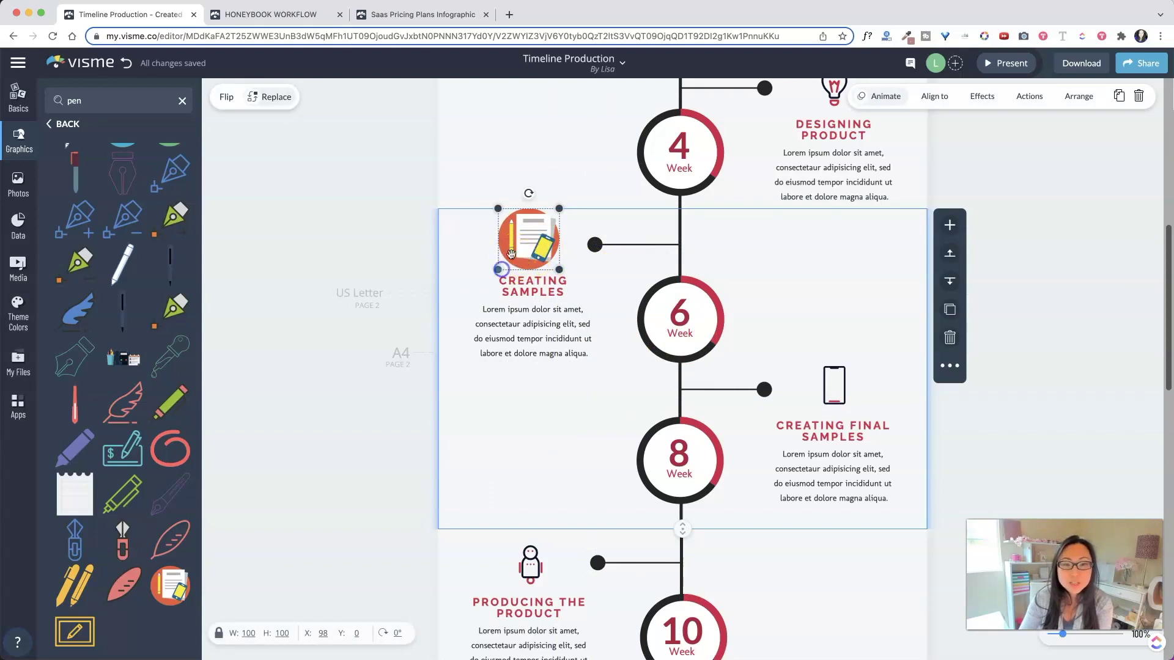
click(533, 228)
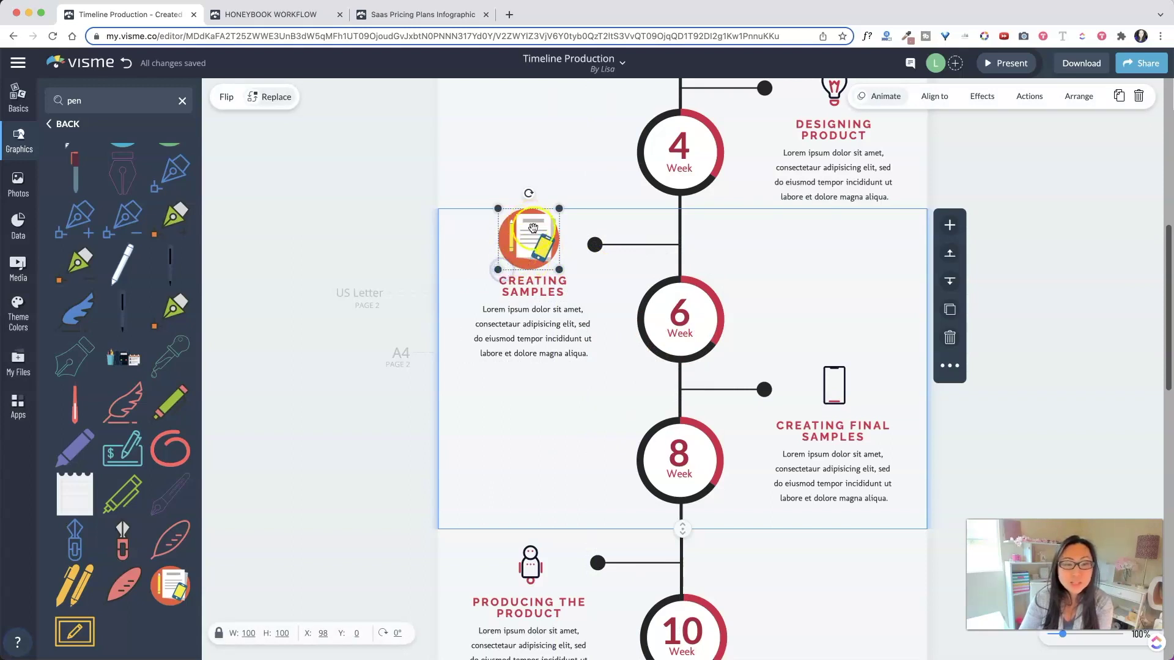
click(366, 369)
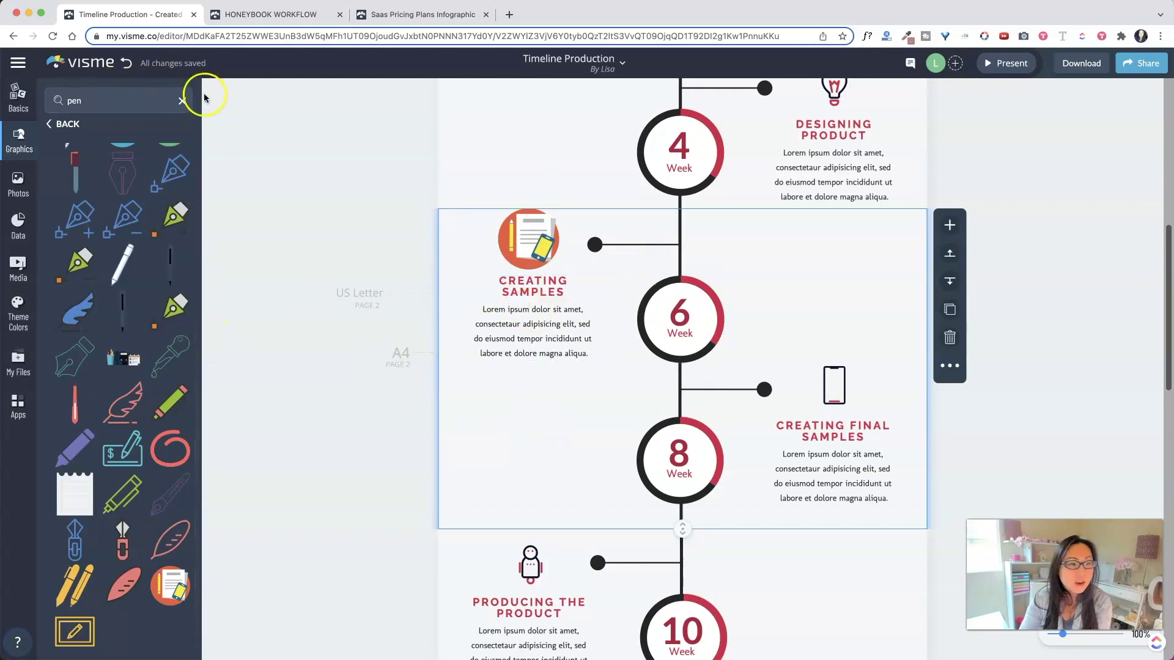
Place the pf logo from My Files beside CREATING SAMPLES, shrunk to about 132 by 127.
click(181, 103)
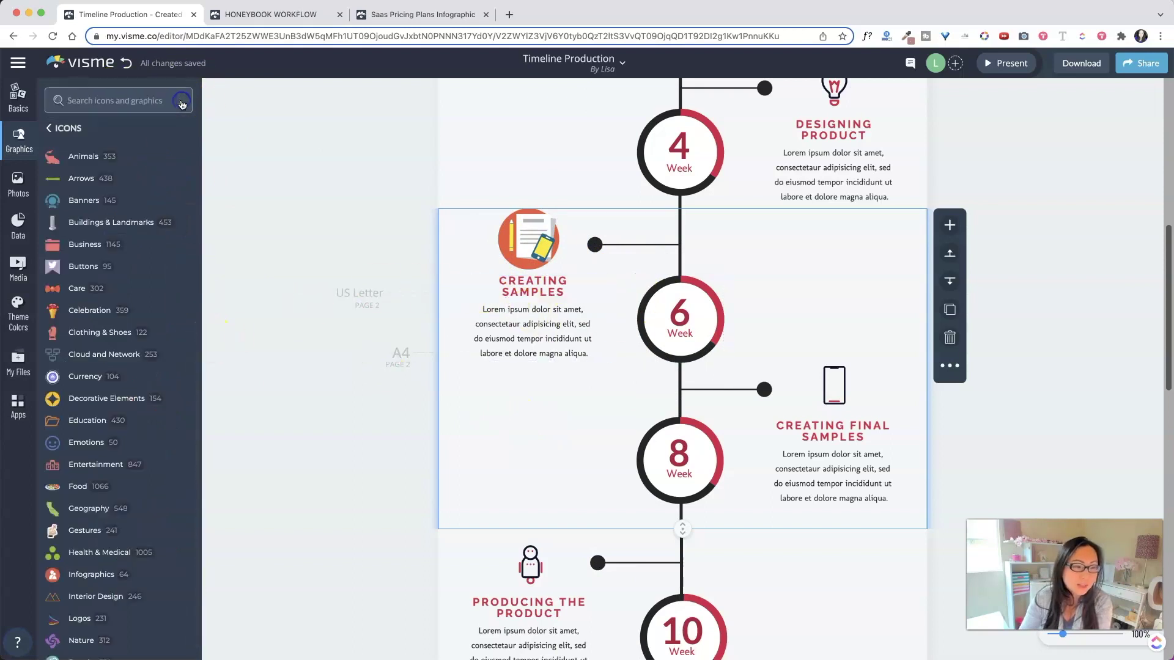
click(18, 183)
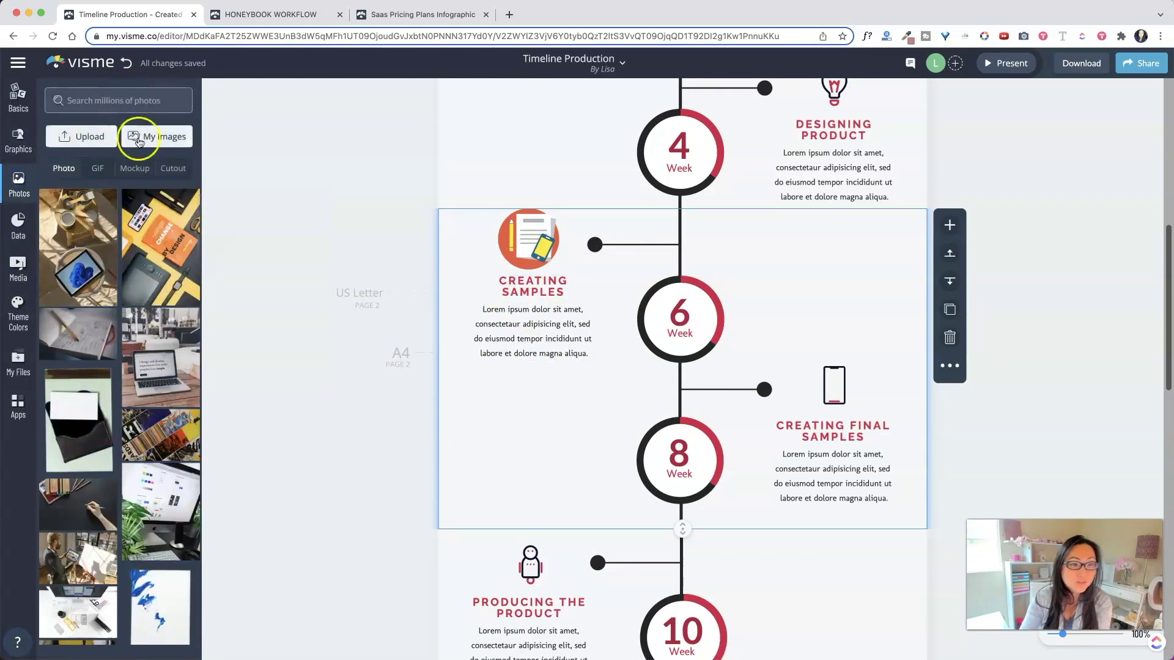
mouse_move(183, 264)
scroll(170, 269, down, 6)
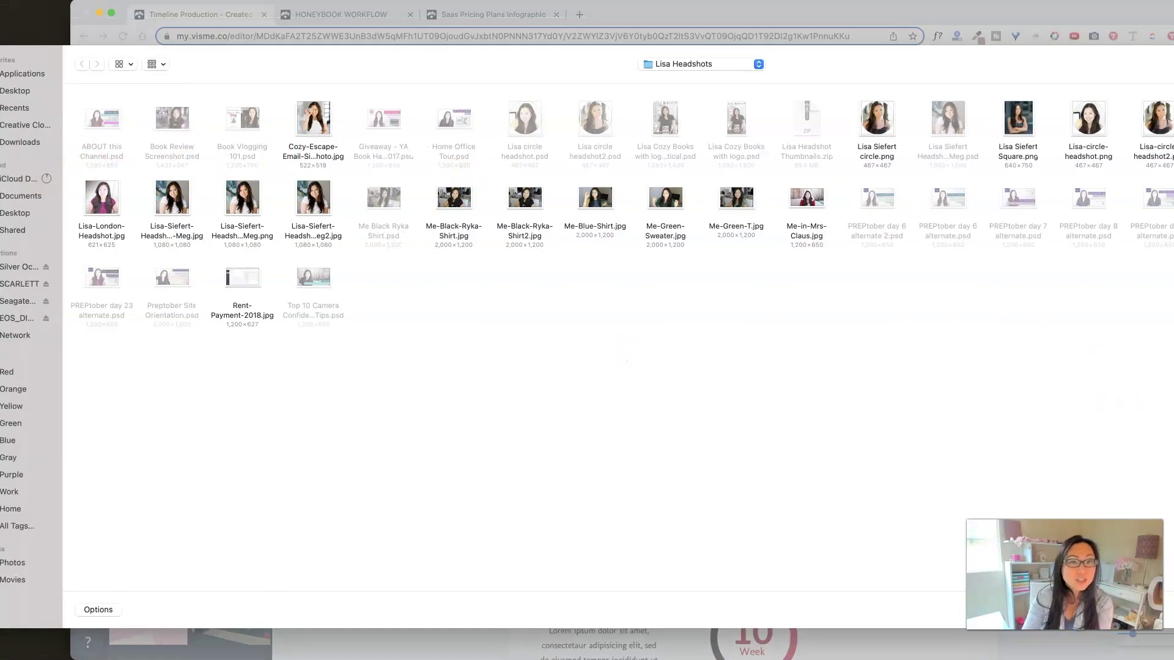
click(481, 256)
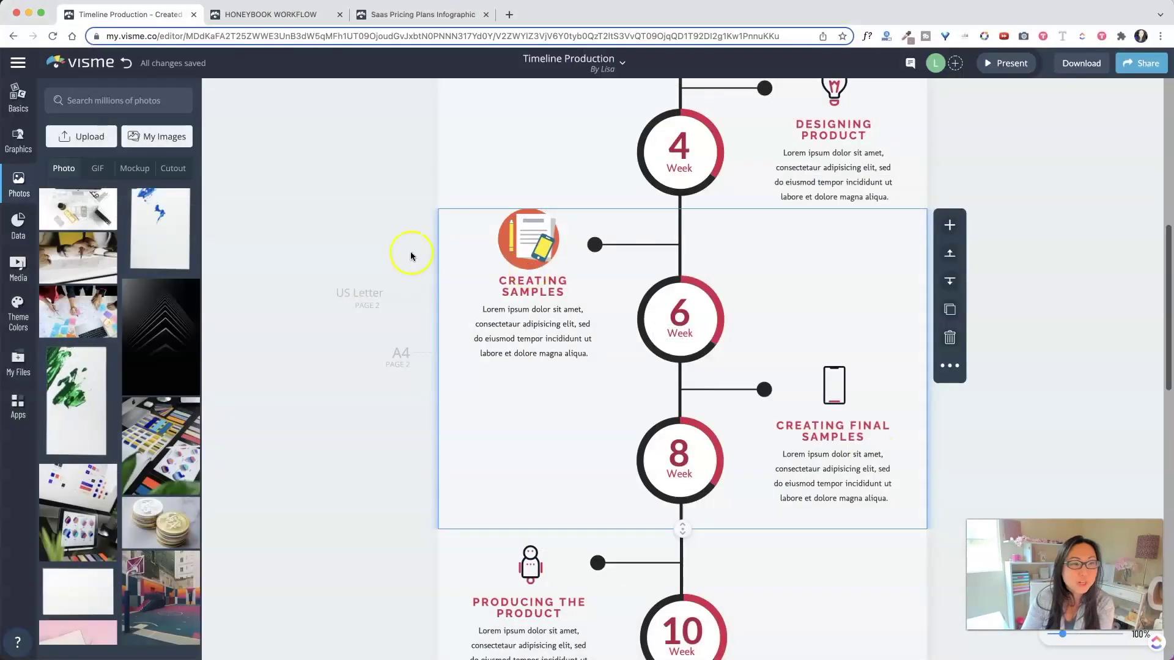
click(159, 137)
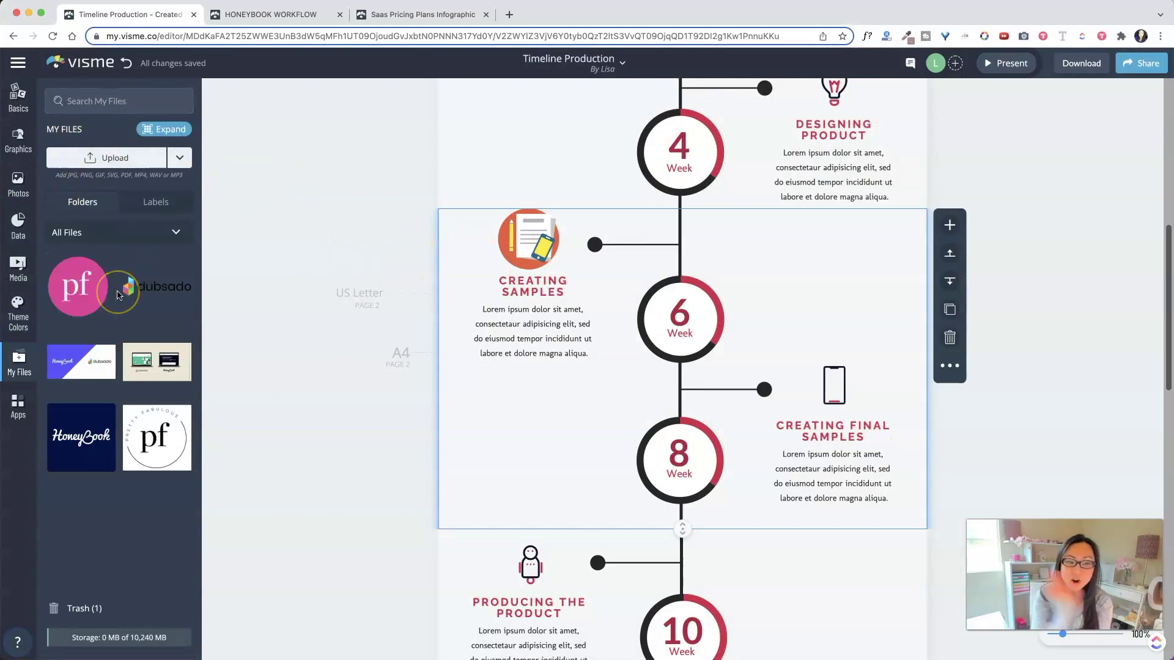
drag(156, 437, 261, 432)
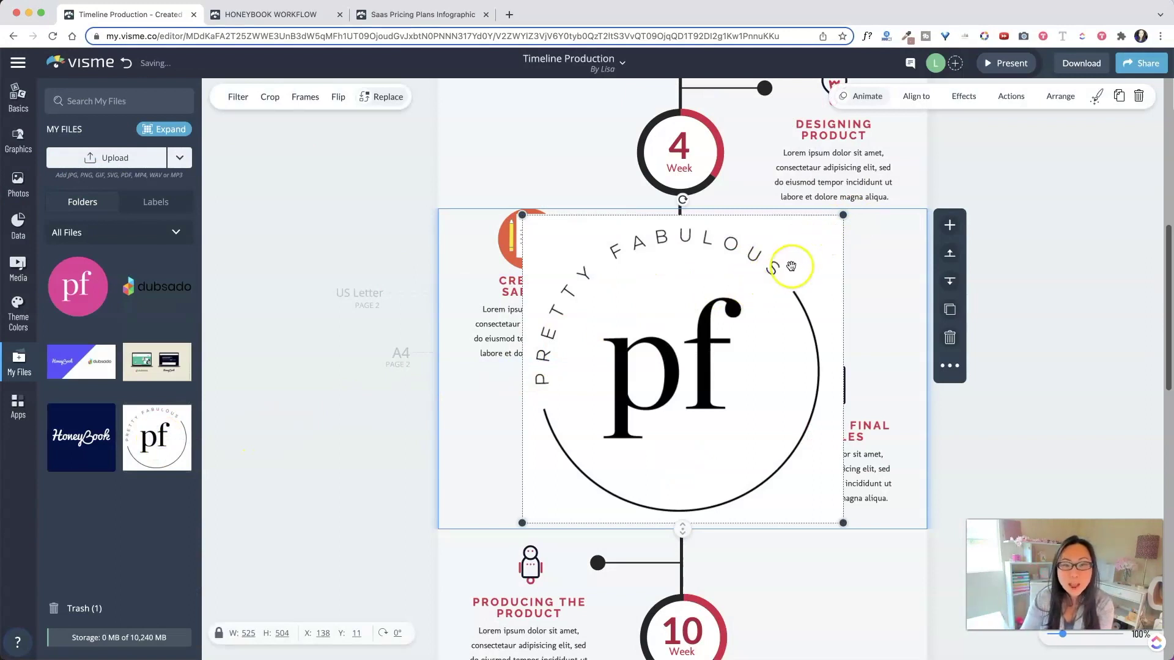
drag(844, 215, 891, 229)
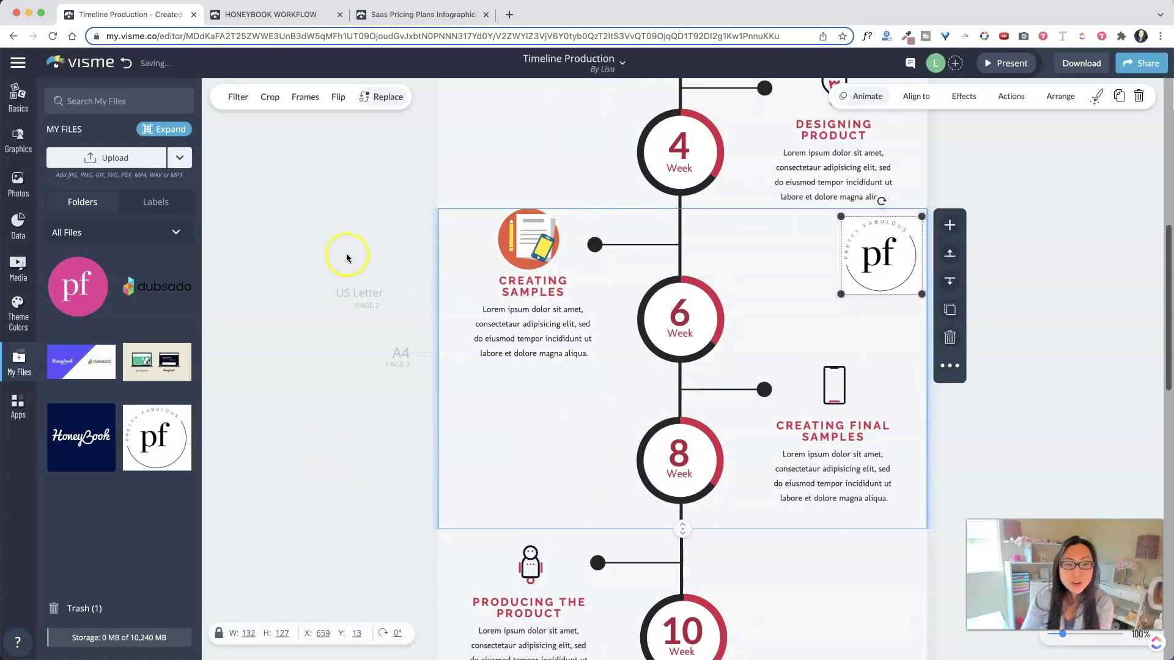
click(358, 295)
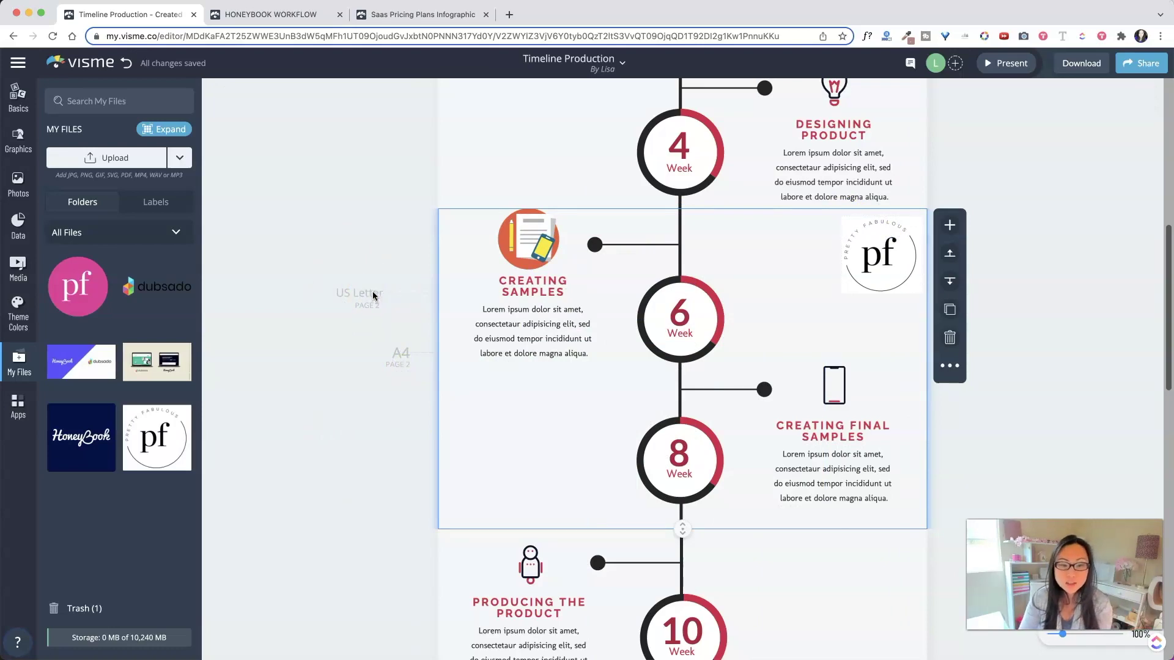
scroll(467, 446, down, 4)
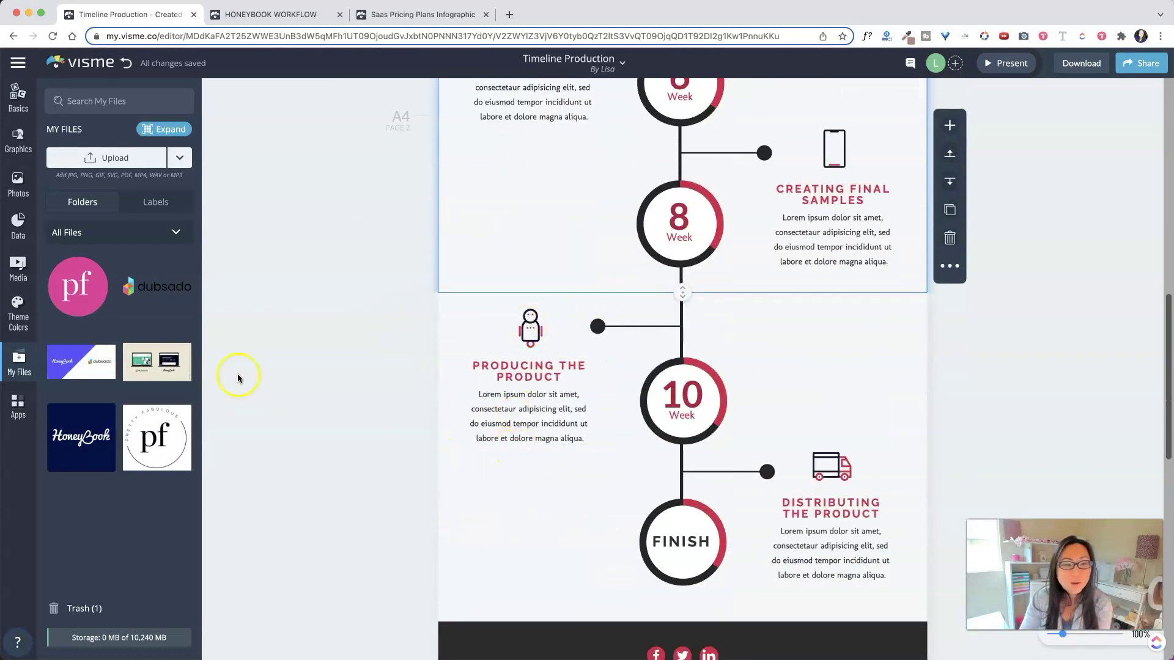
Browse the Photos, Data, icon and animated illustration libraries.
click(19, 183)
click(18, 225)
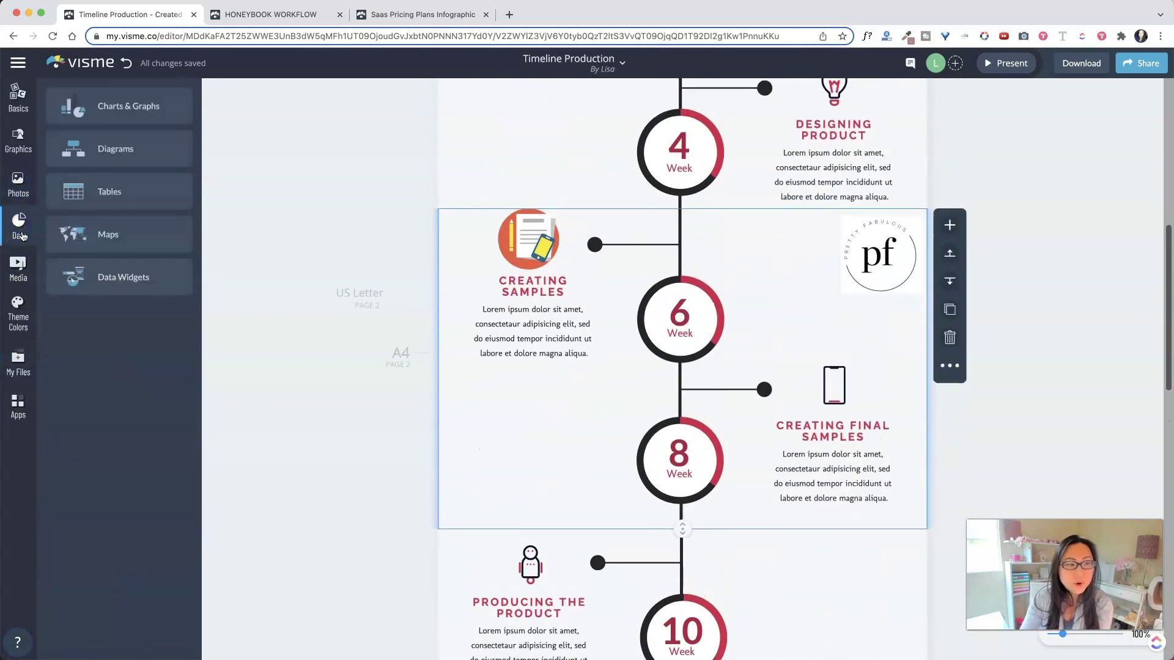
click(23, 146)
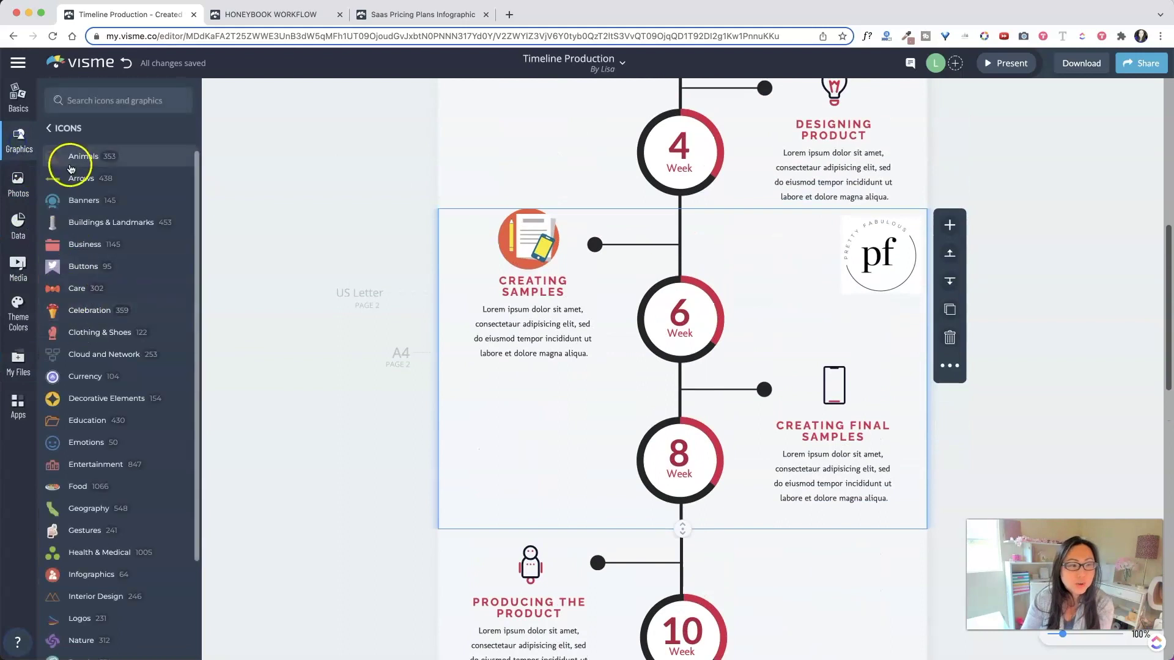
click(53, 128)
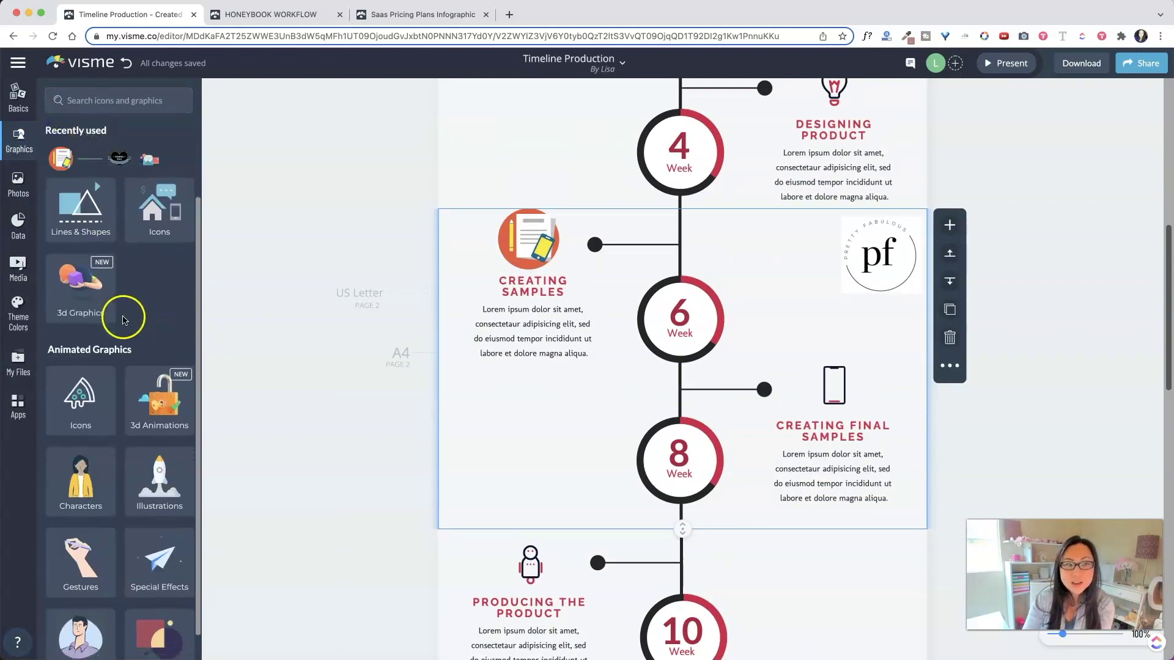
scroll(123, 319, down, 1)
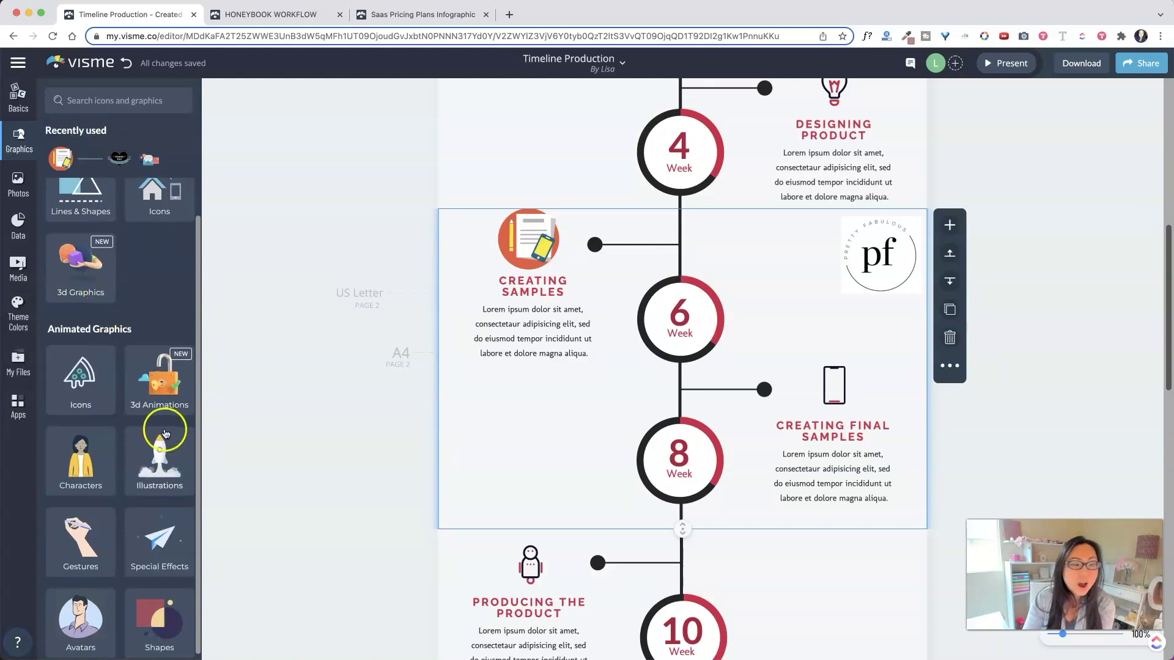
click(163, 469)
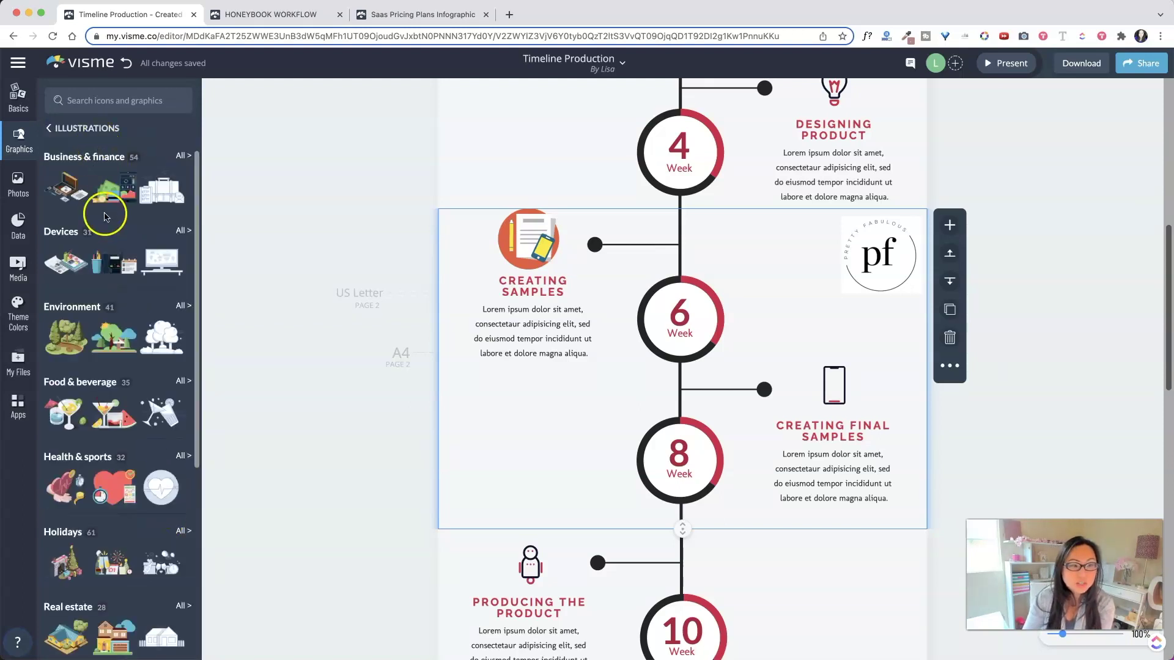
click(50, 127)
scroll(158, 397, down, 1)
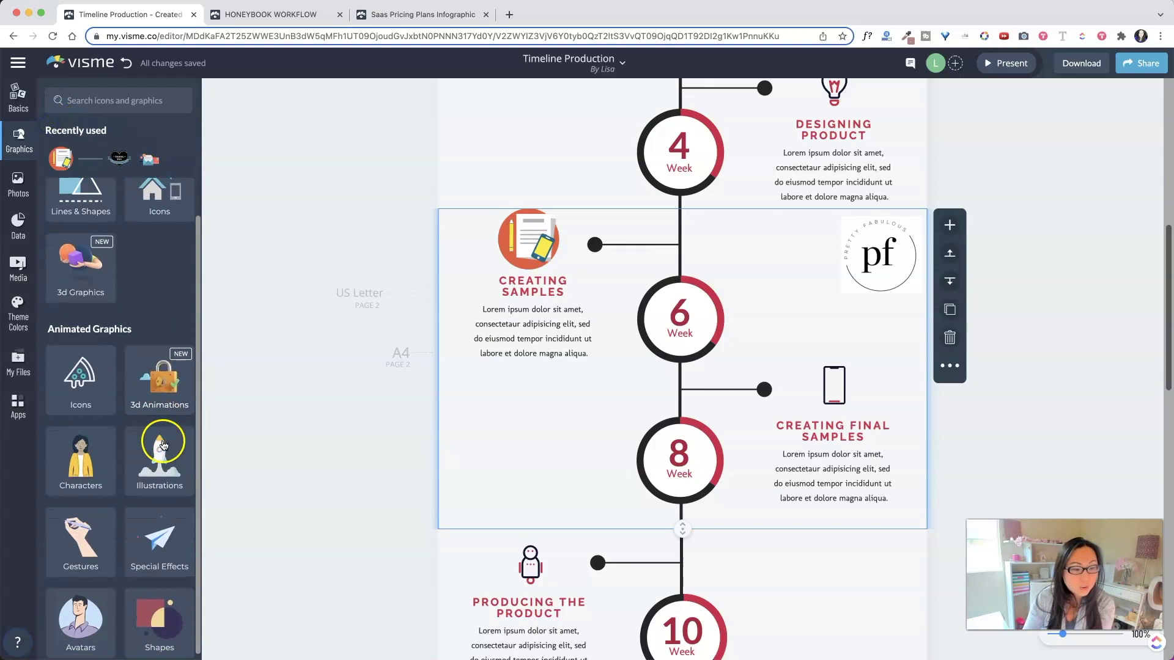
Add the first Celebration special effect around the week 6 step of the timeline.
click(158, 543)
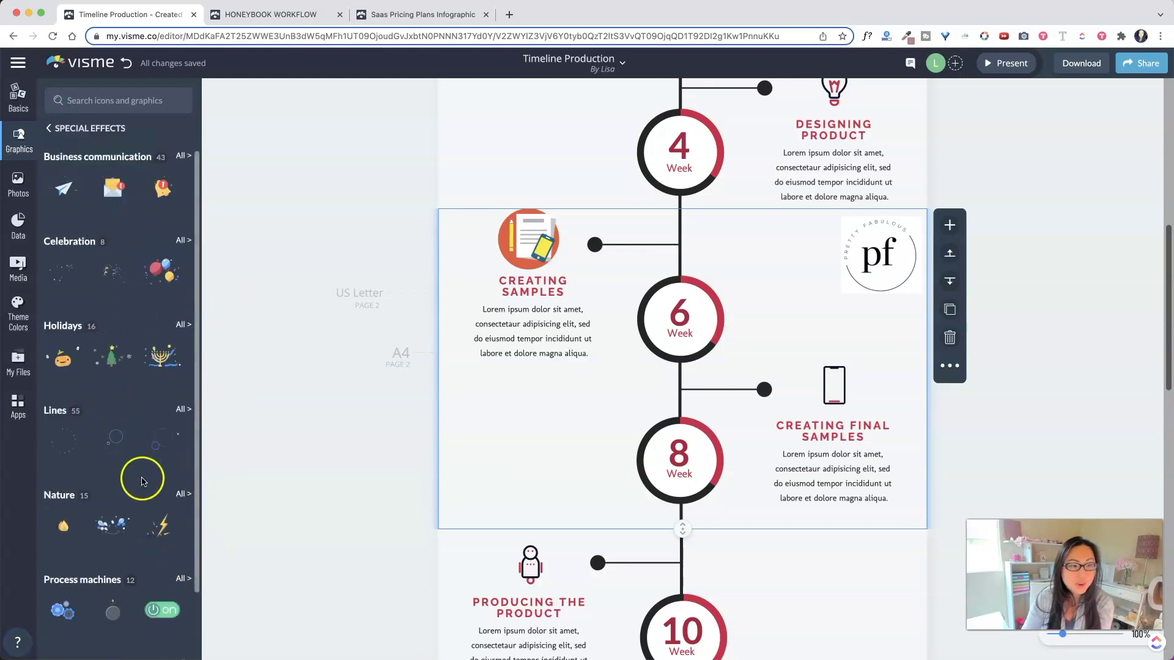
click(64, 267)
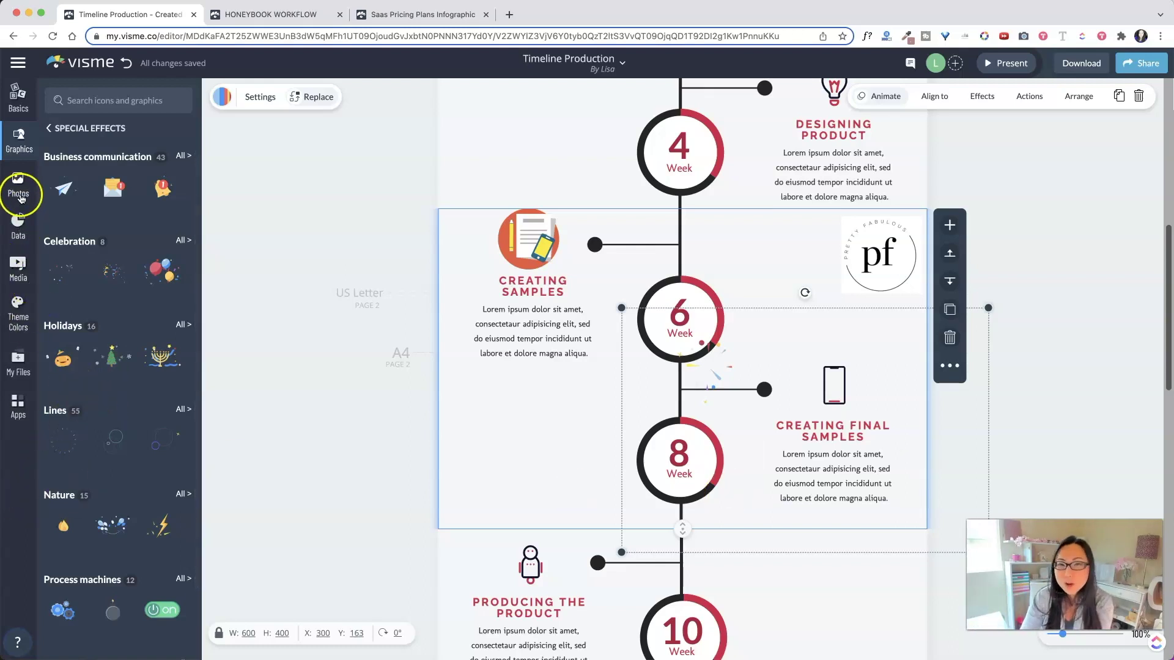
click(18, 225)
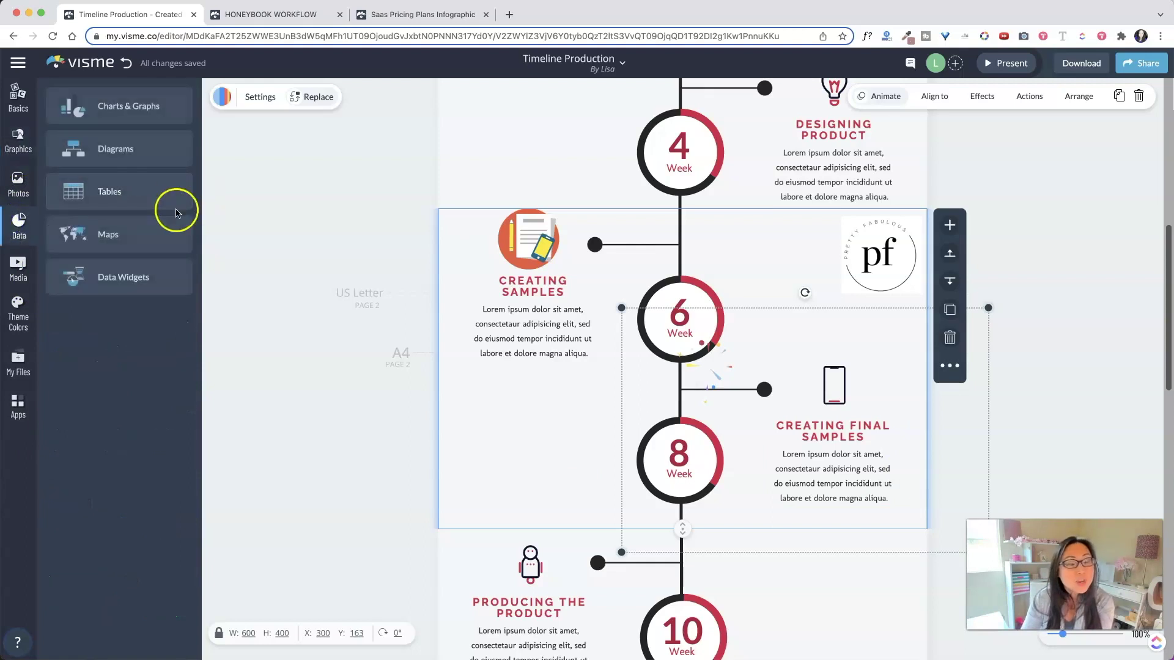
Review the Data table styles, then show the Media Videos library with the effect deselected.
click(111, 191)
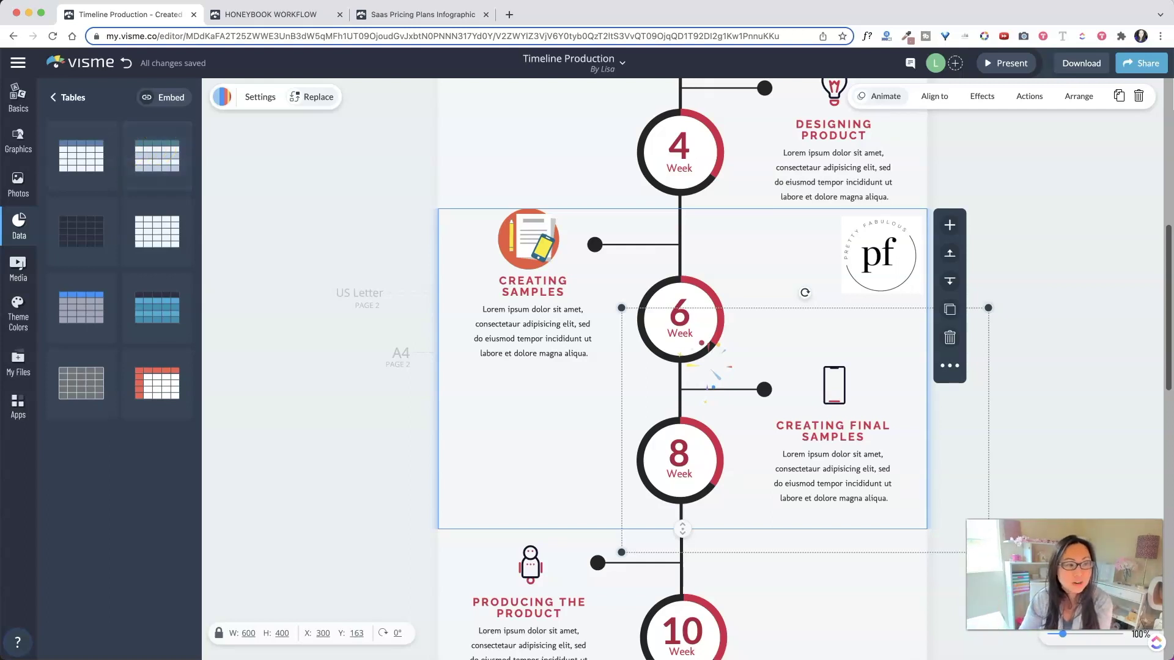
click(18, 266)
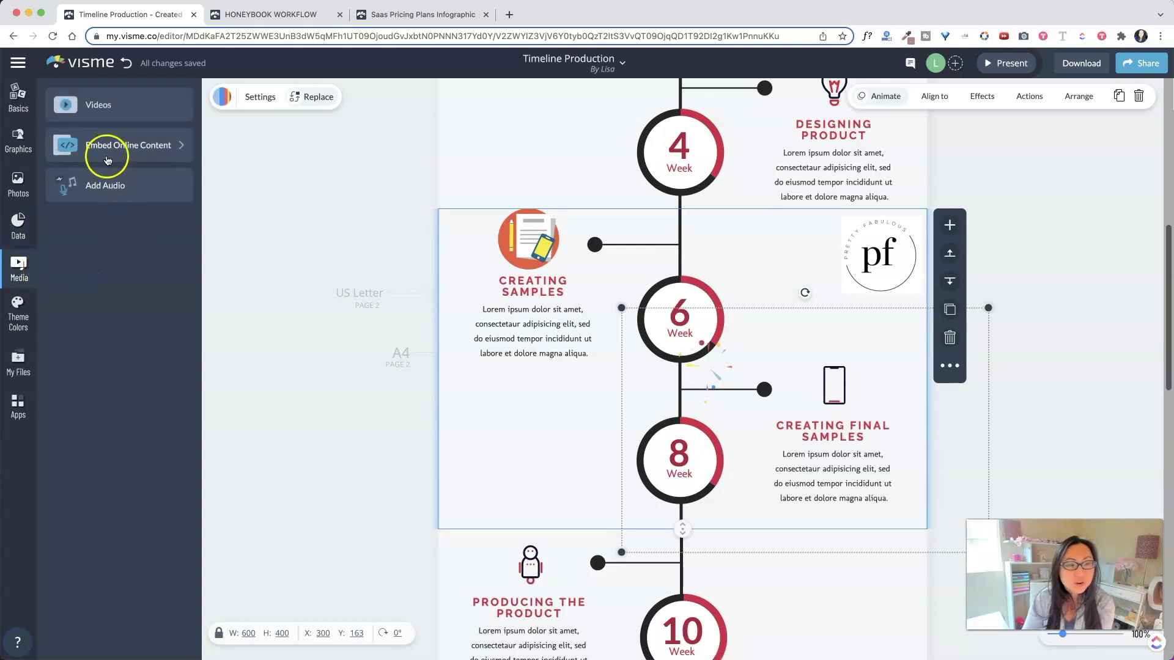
click(109, 106)
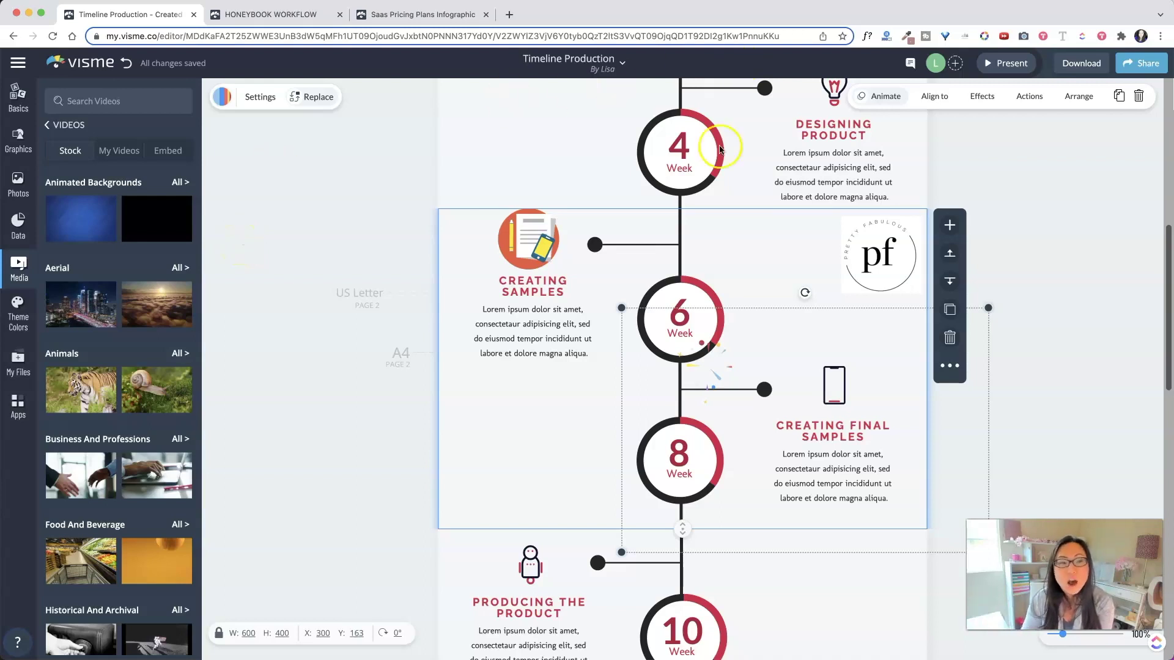
click(1077, 211)
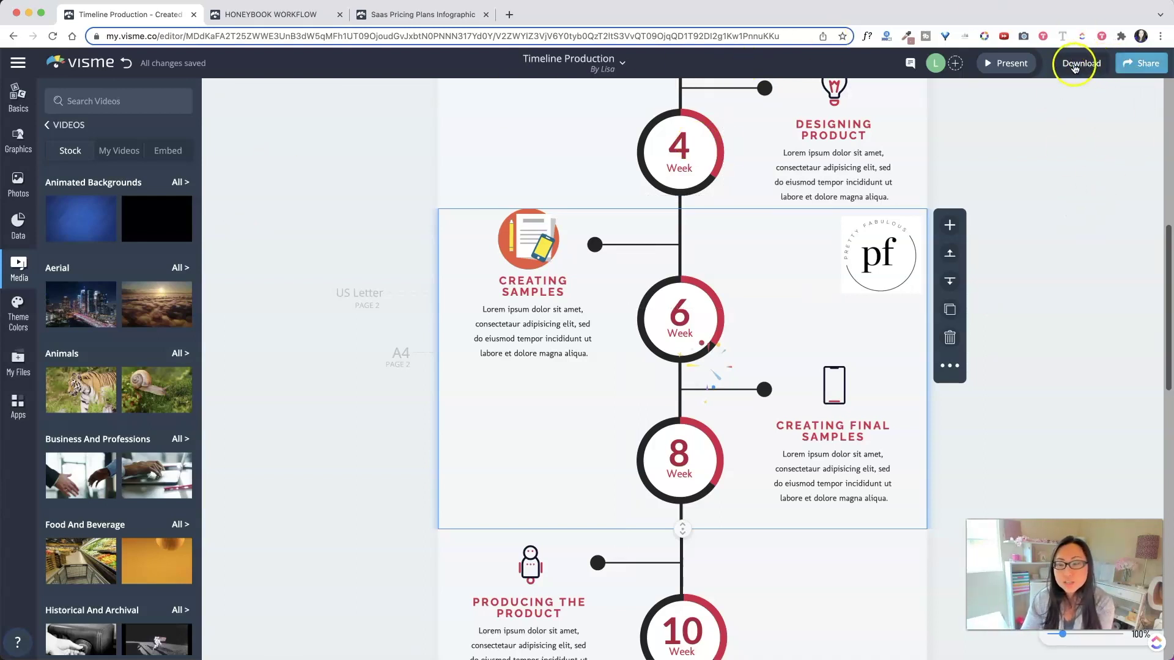
click(1138, 64)
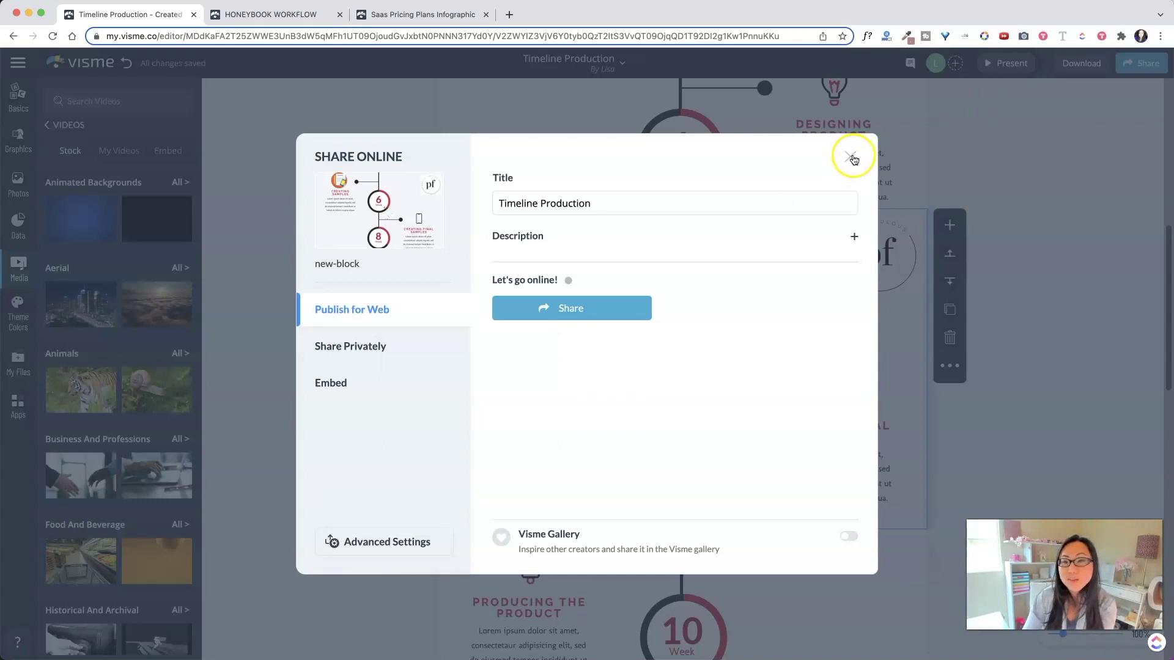
click(376, 348)
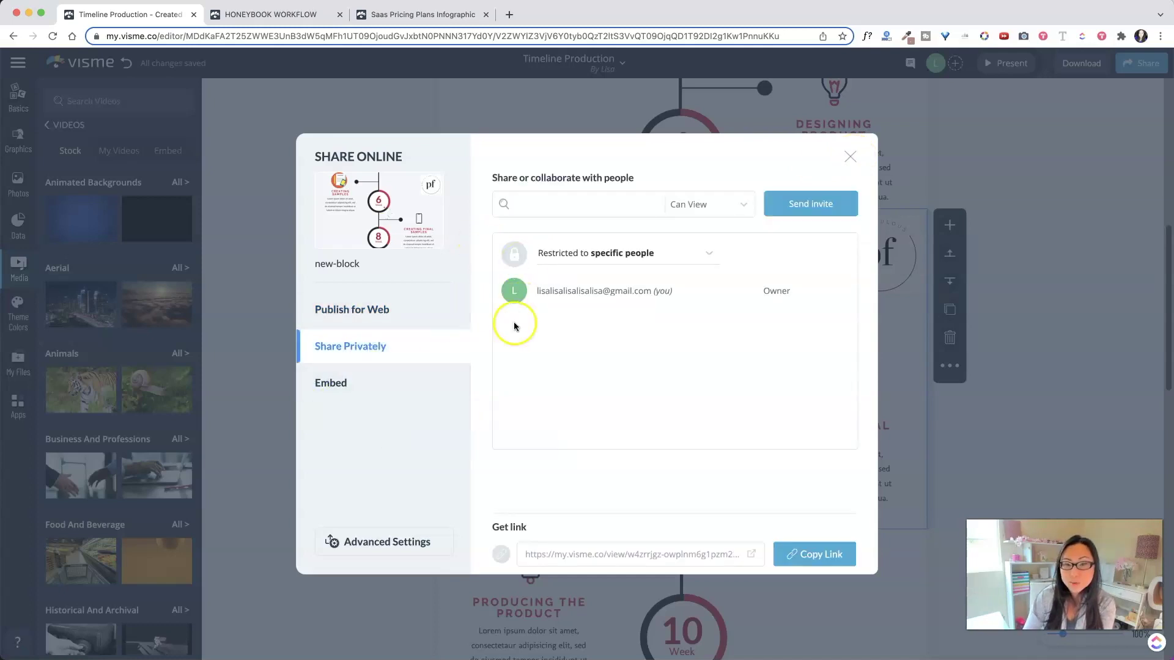
click(399, 383)
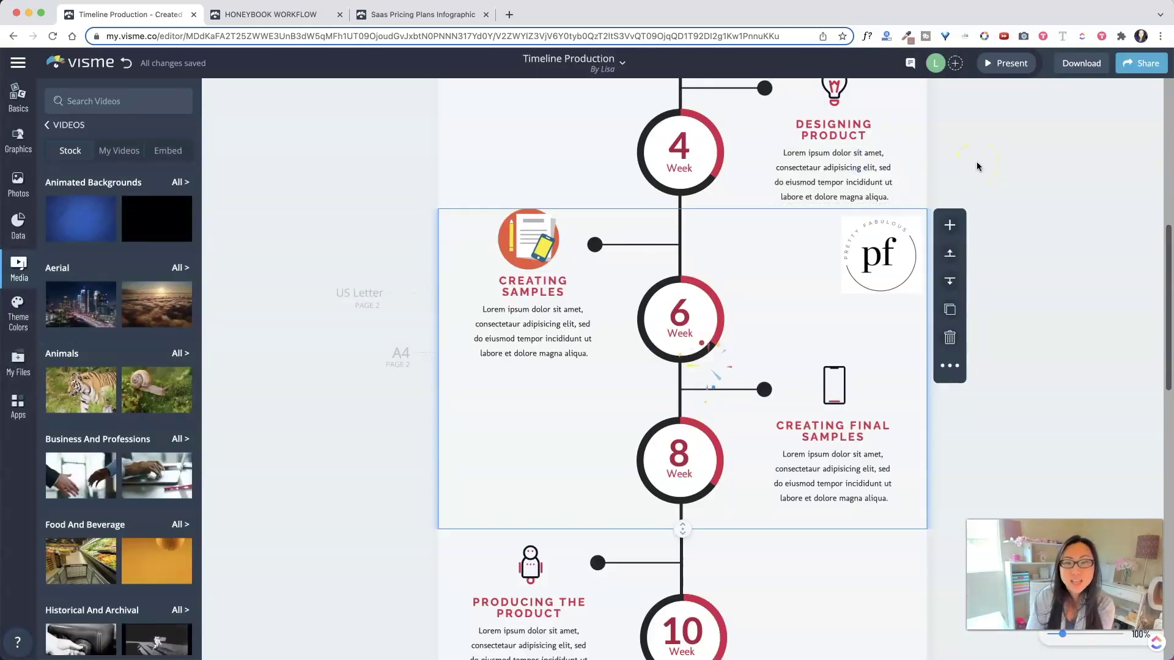
click(442, 378)
click(1081, 64)
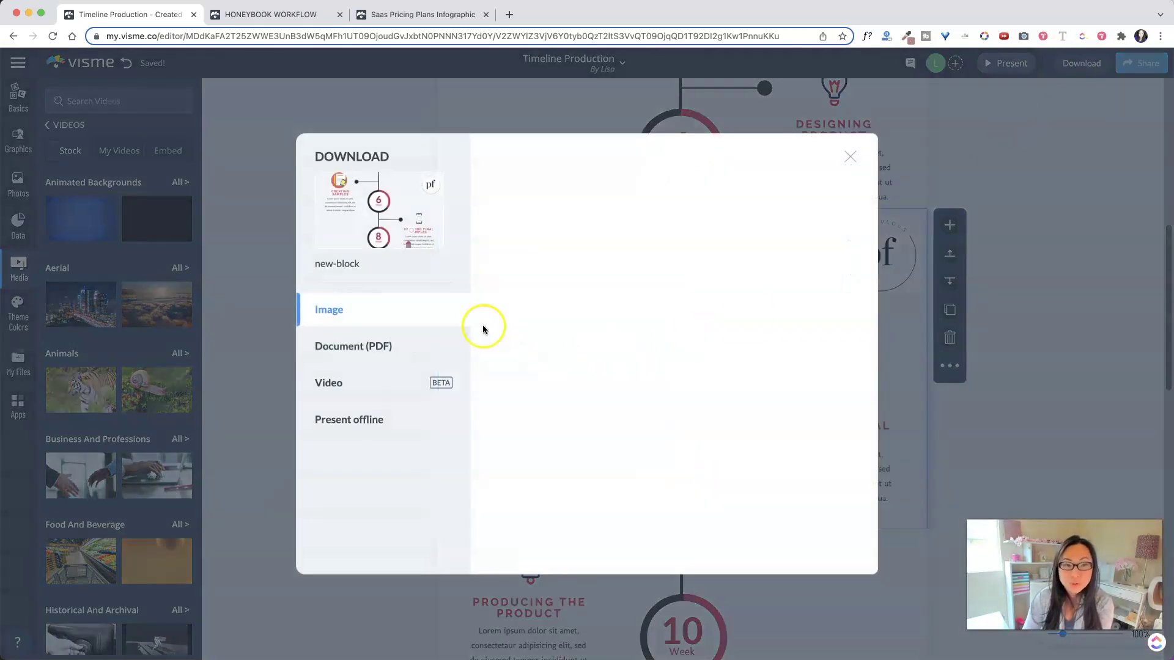
click(396, 317)
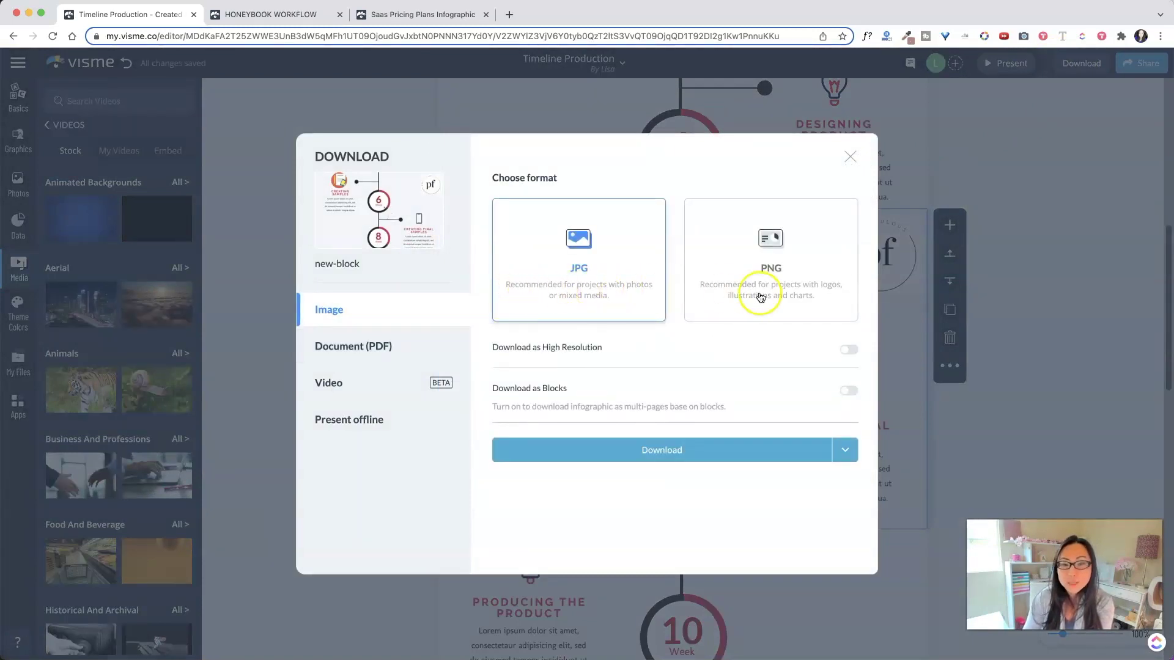
click(850, 351)
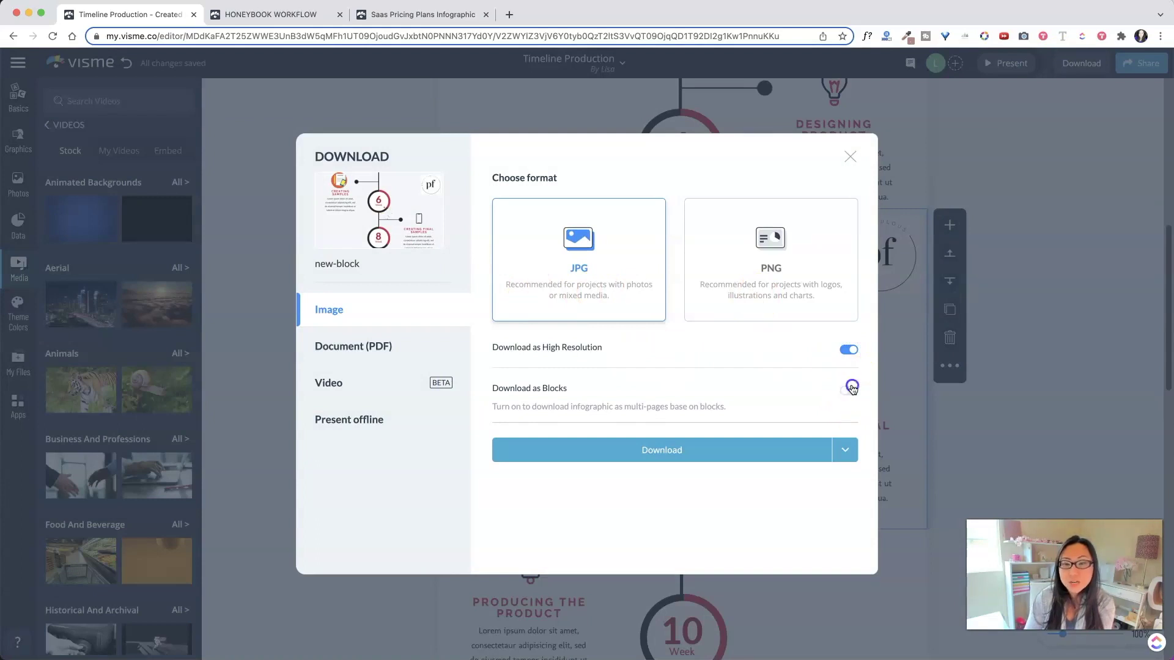
click(851, 389)
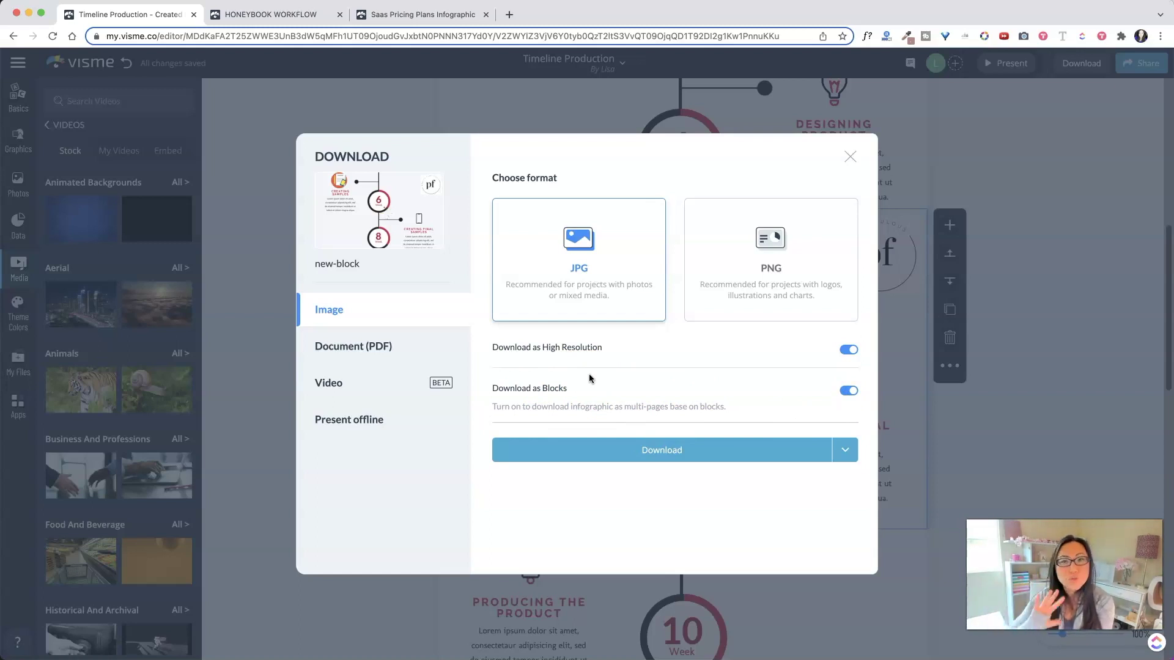
click(610, 371)
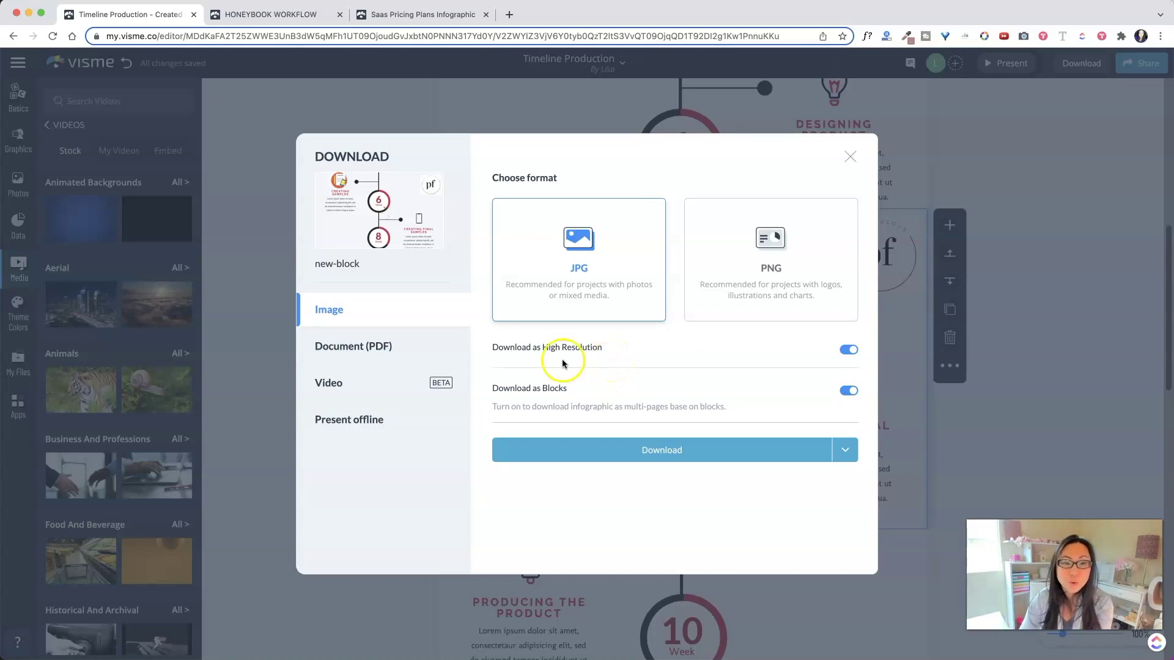
click(374, 346)
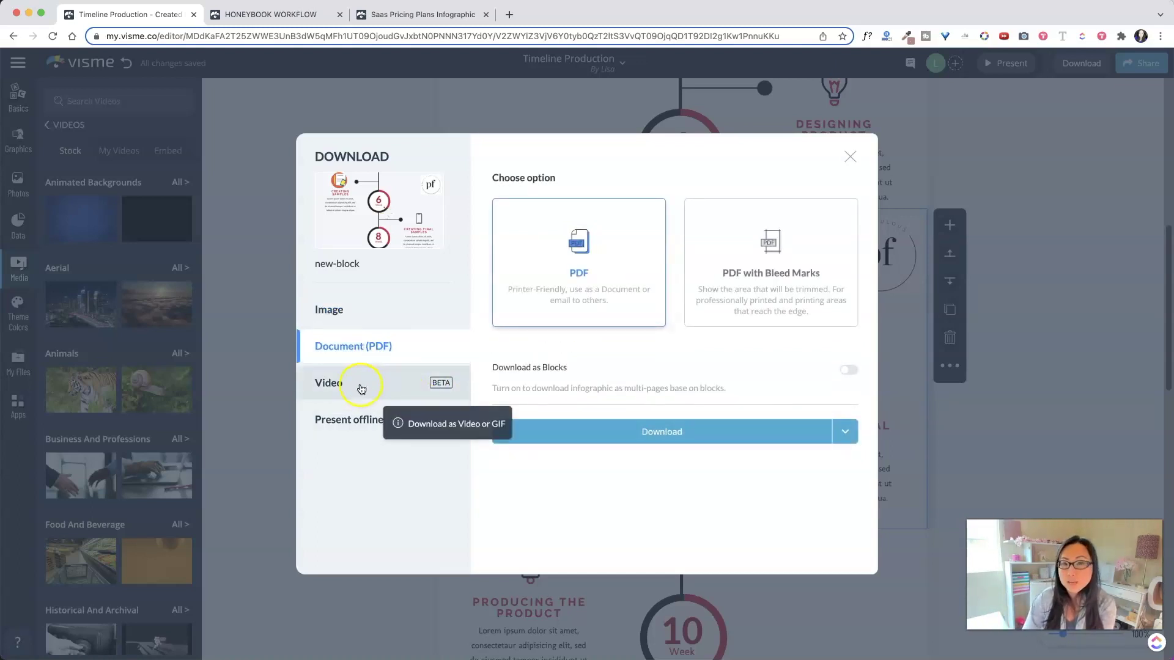
click(362, 384)
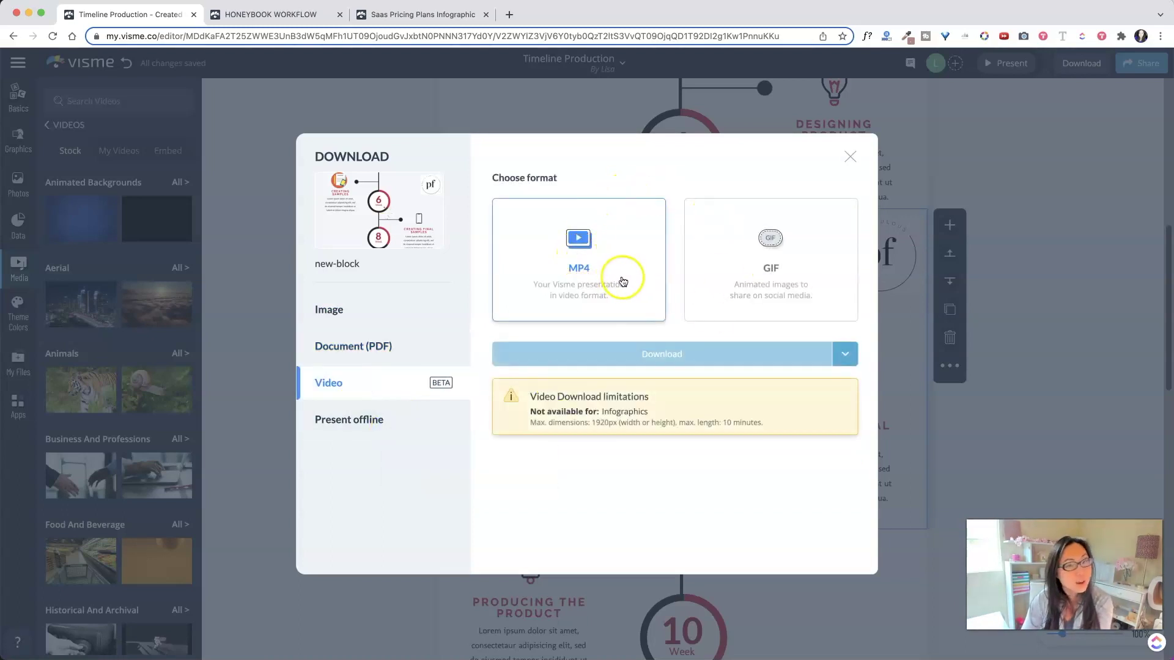
click(365, 420)
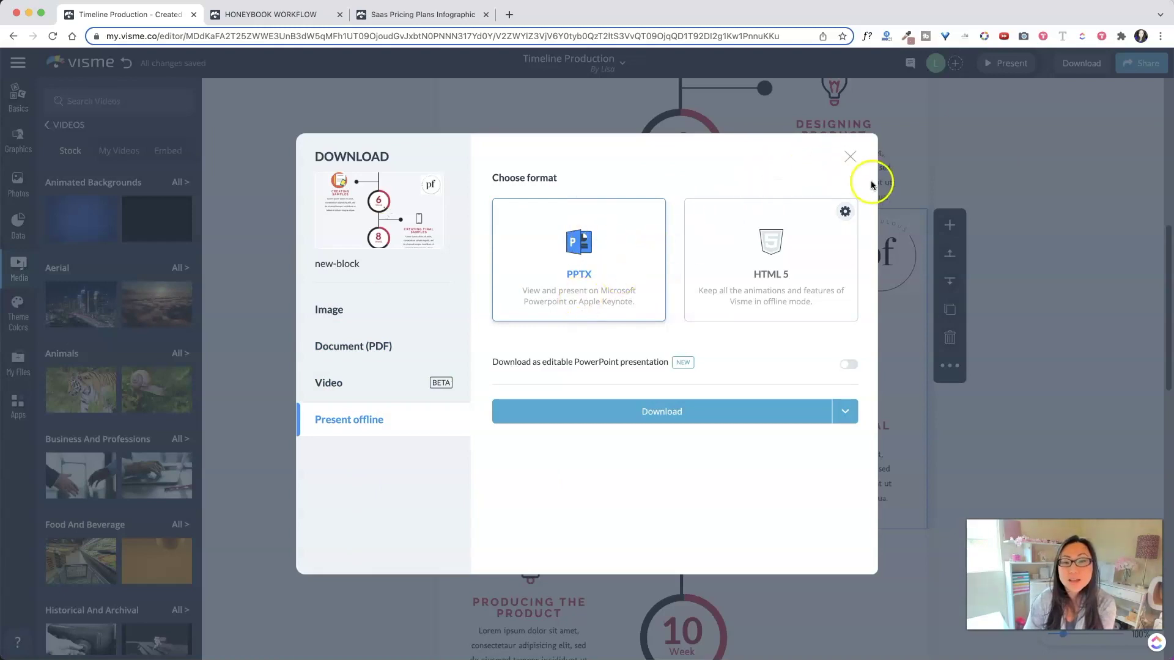
click(850, 157)
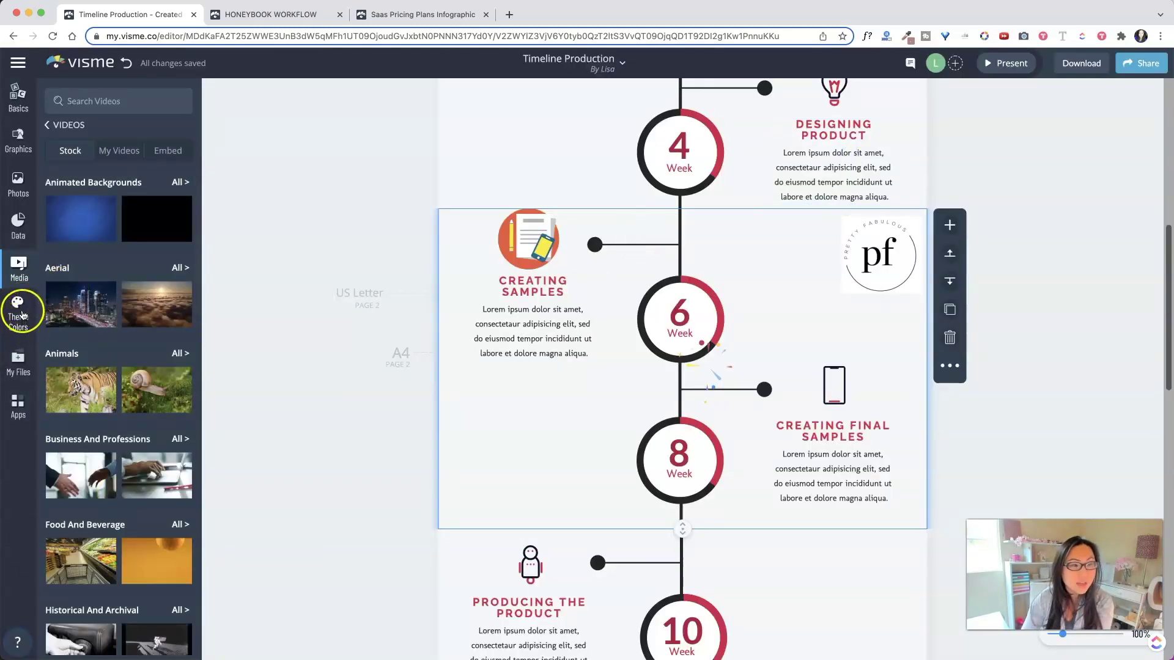
Look over the My Videos and Embed options, then show the Theme Colors palettes.
click(115, 151)
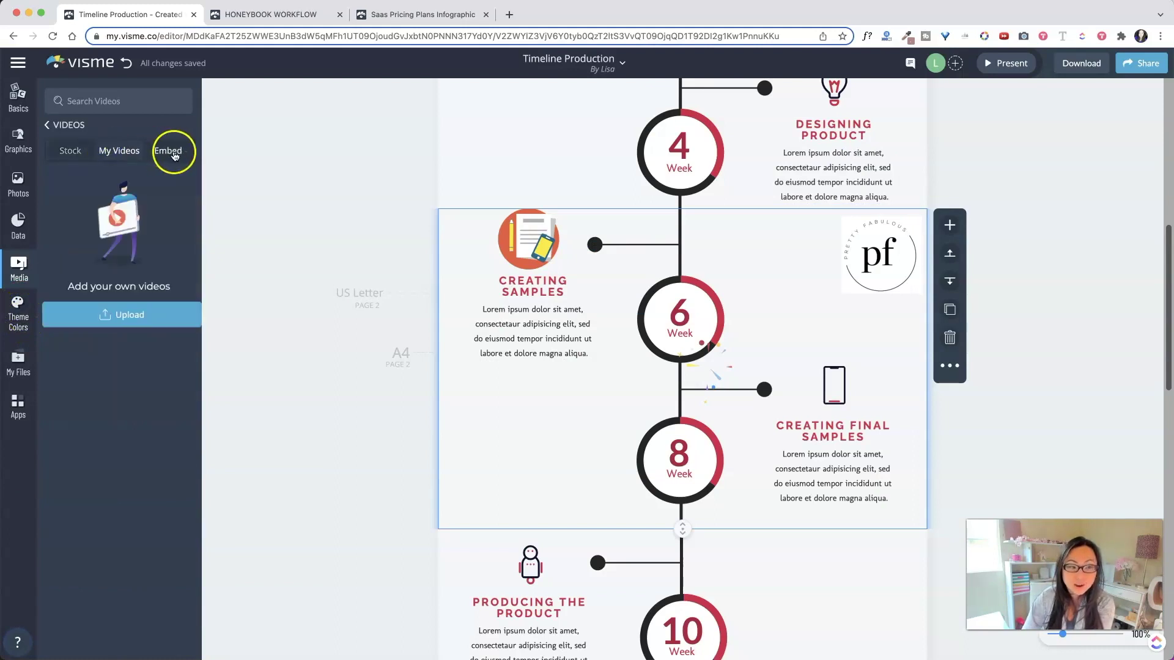
click(174, 155)
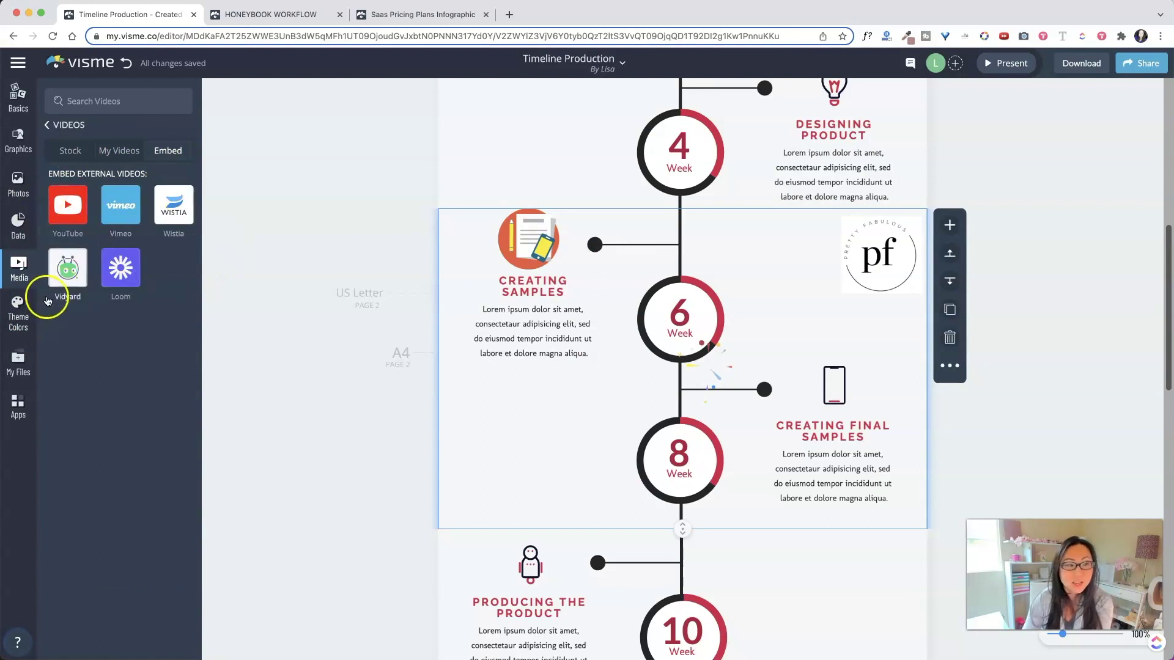
click(19, 322)
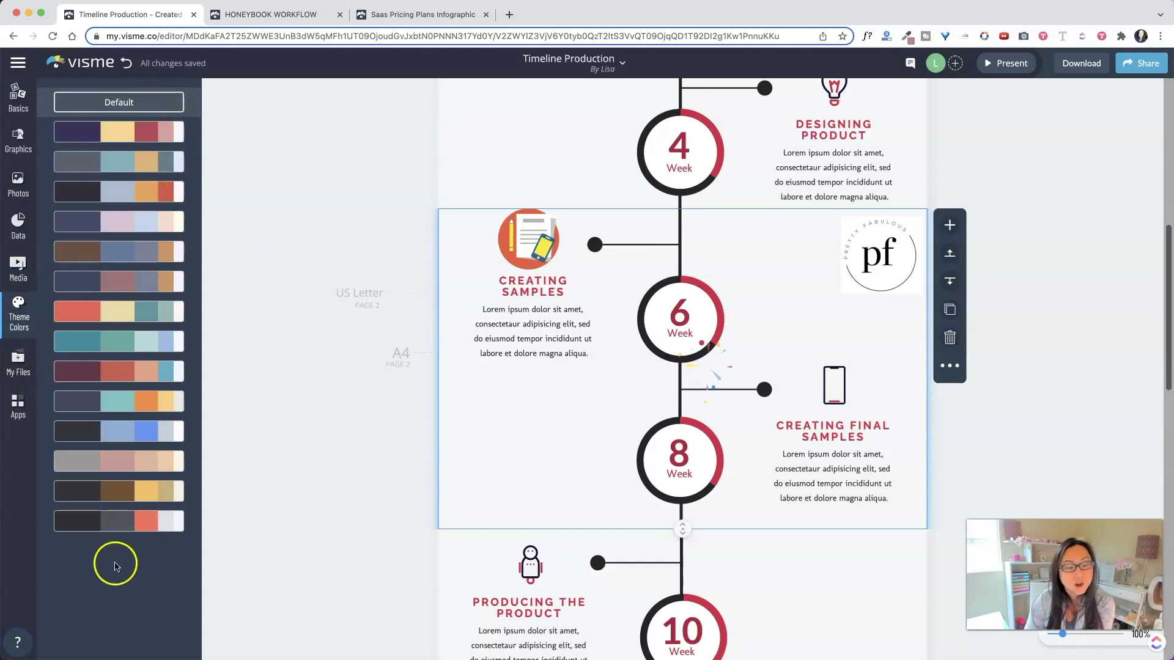
Try the teal, maroon-coral, dark-blue, Cream and dark theme palettes on the infographic.
click(86, 348)
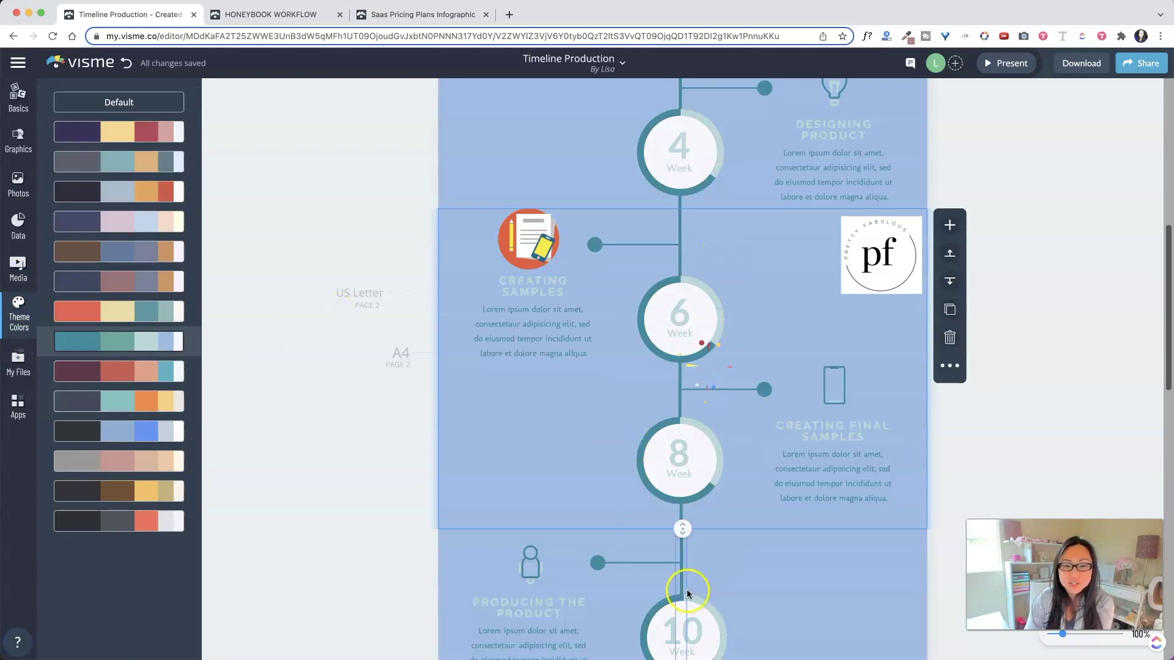
scroll(685, 590, down, 7)
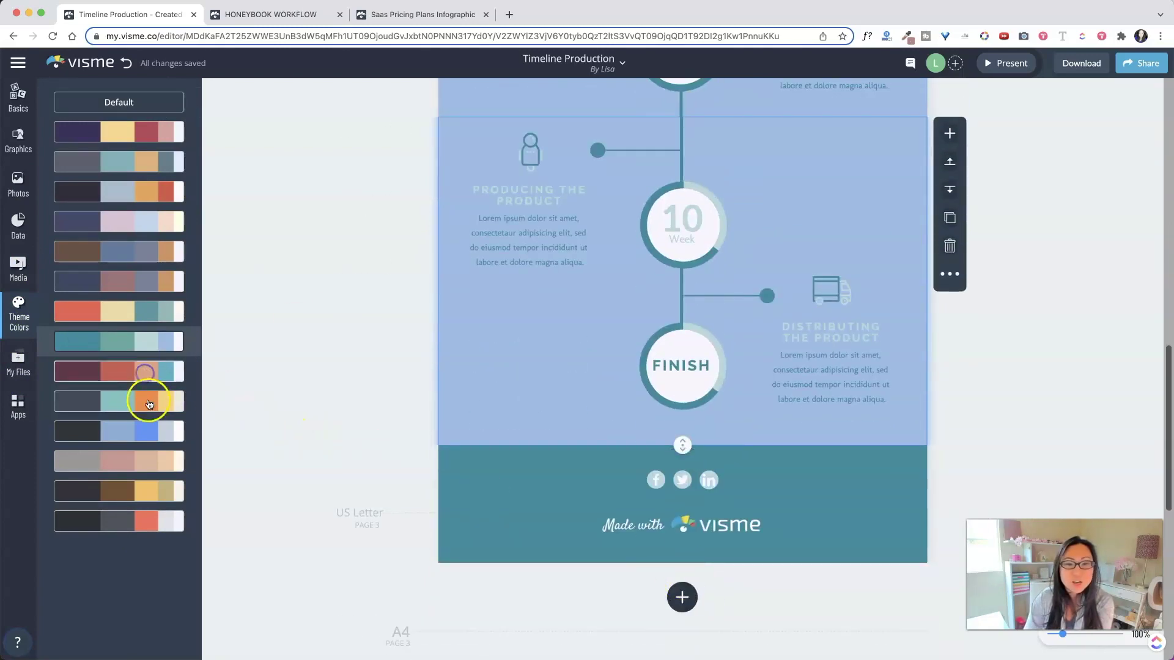
click(145, 373)
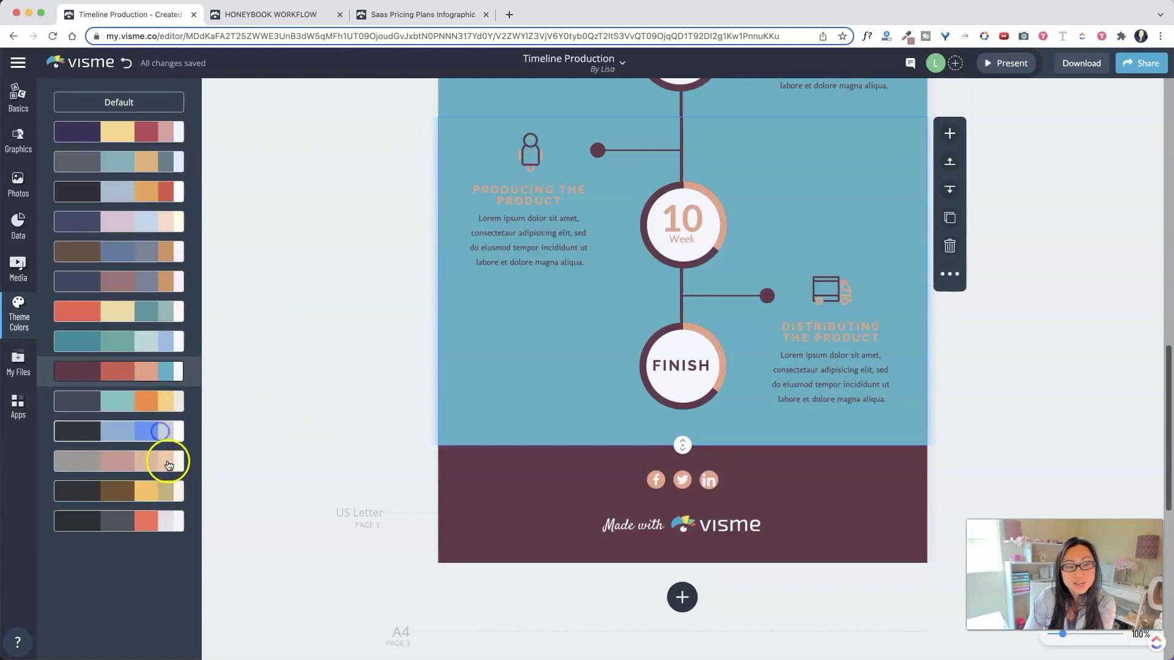
click(160, 432)
click(168, 468)
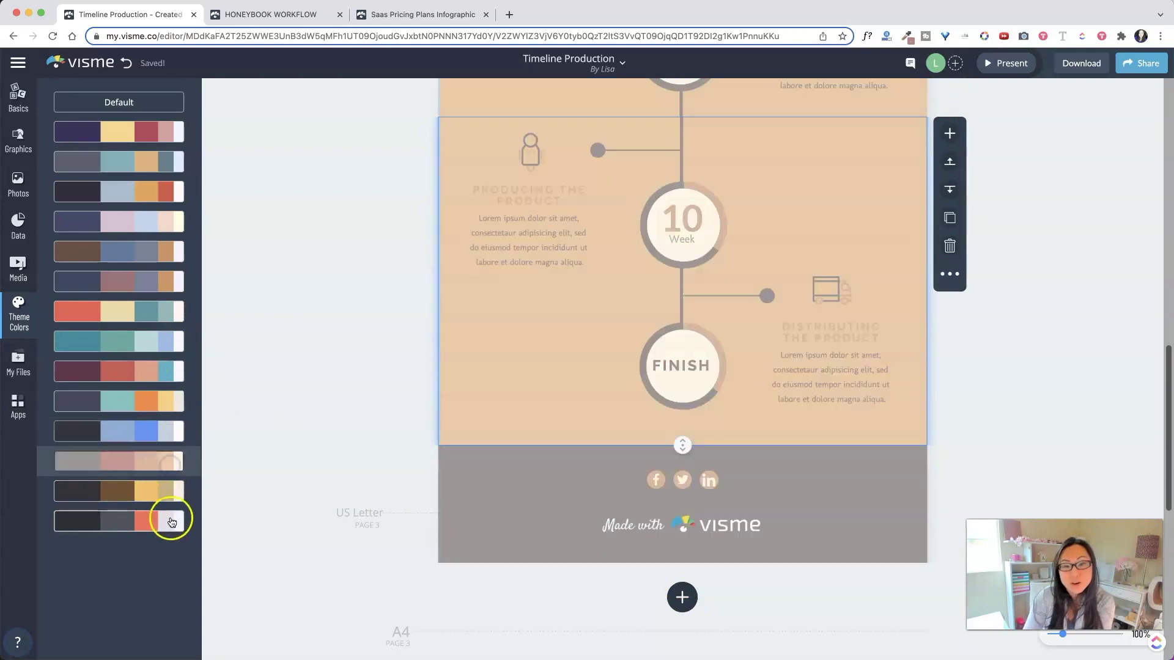
click(155, 523)
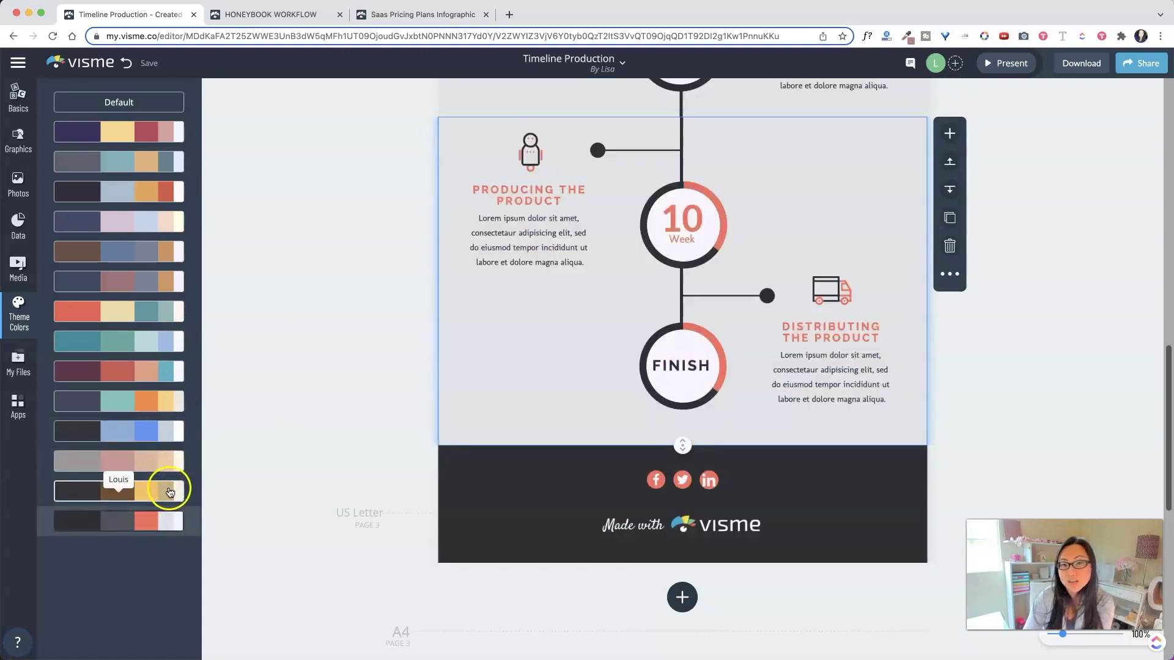
click(168, 487)
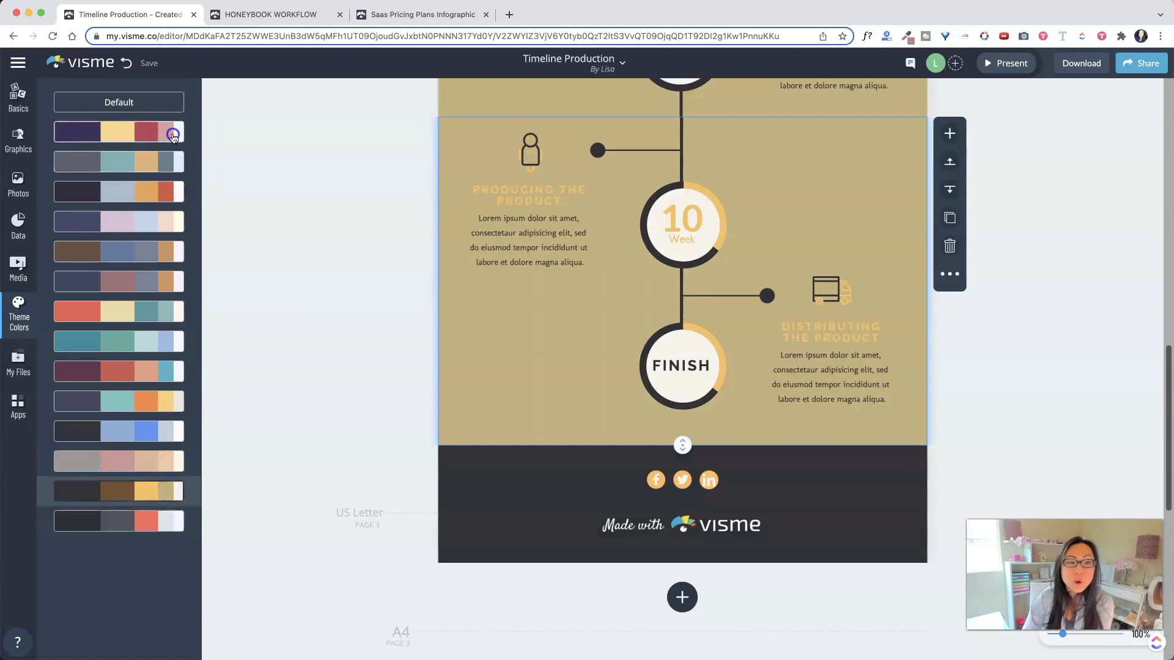
Try the pink-navy, Night and Terra palettes, settling on the peach and navy one.
click(173, 132)
click(169, 162)
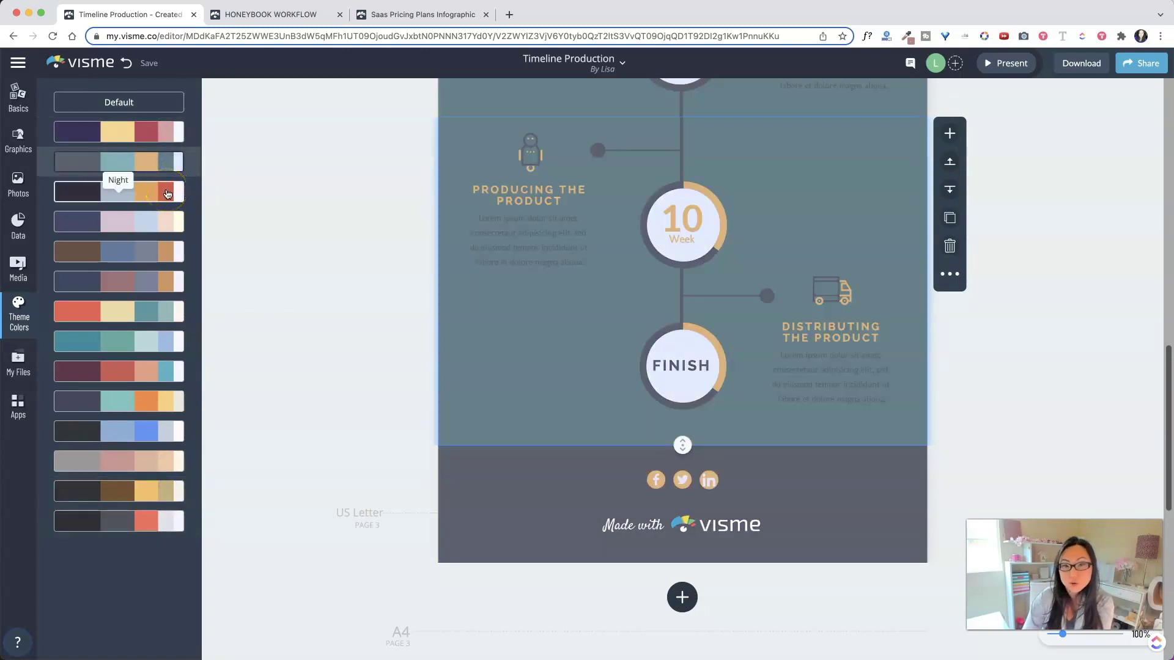
click(168, 193)
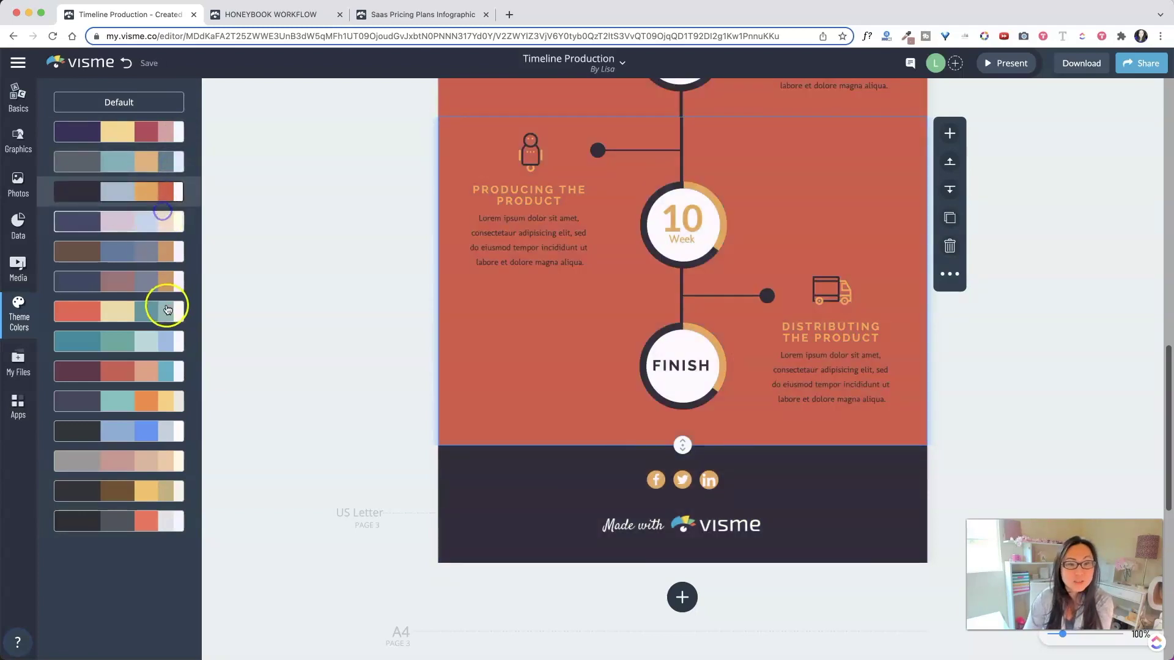
click(164, 220)
click(171, 281)
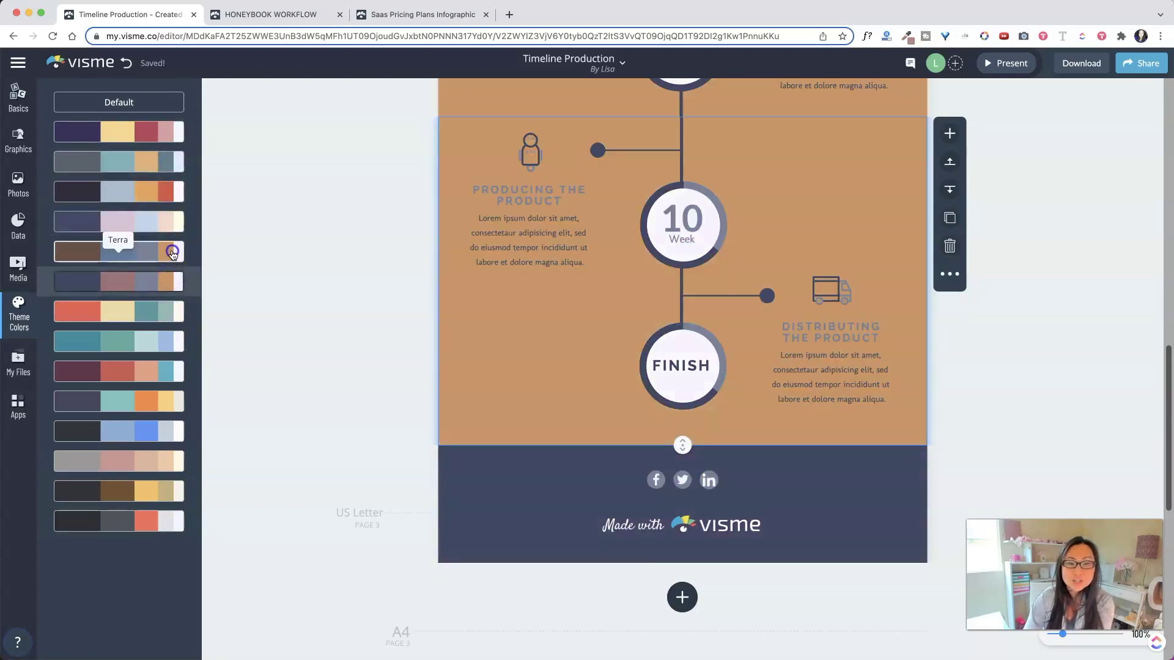
click(173, 255)
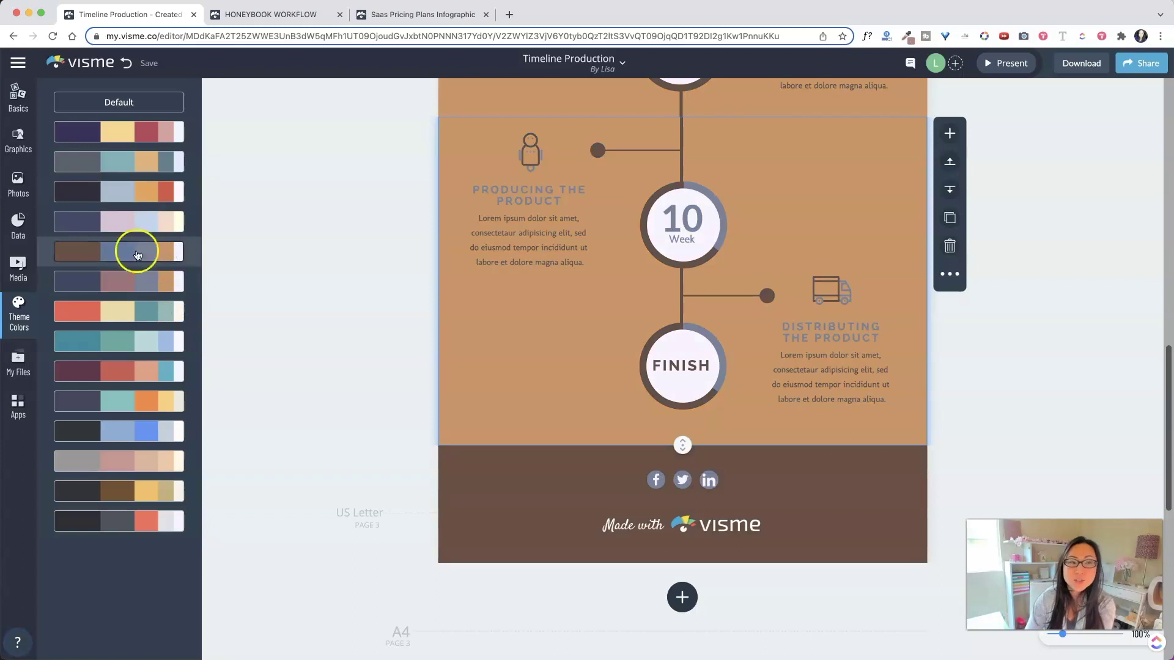
click(142, 222)
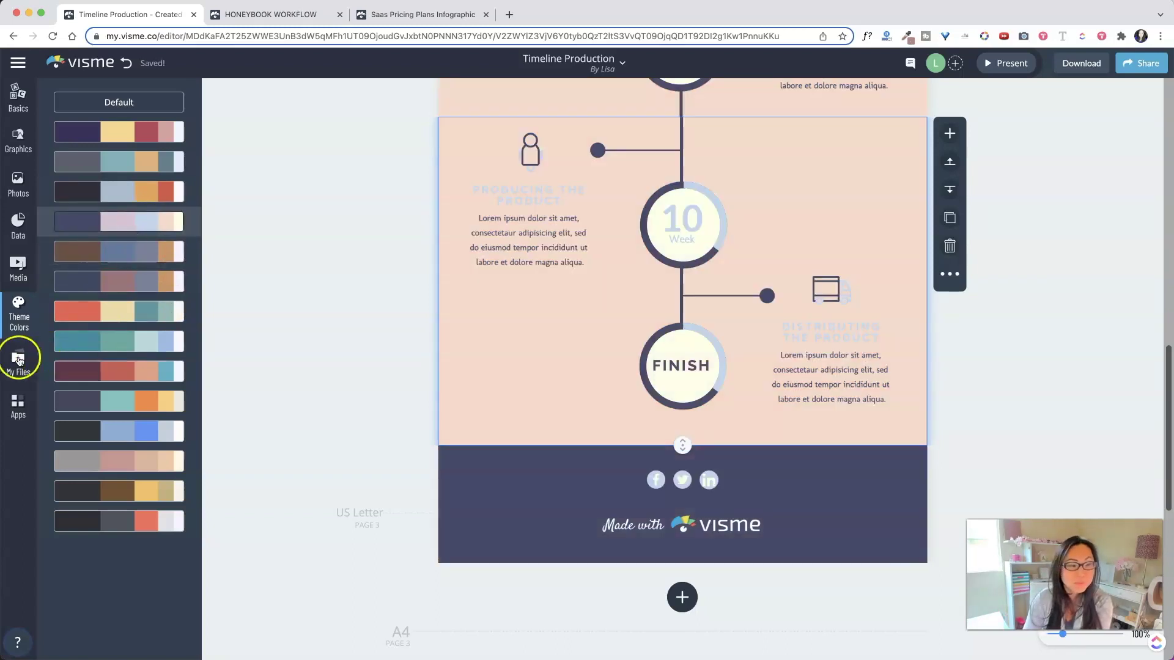
Delete the pink pf logo from My Files, confirming despite the Asset in Use warning.
click(19, 365)
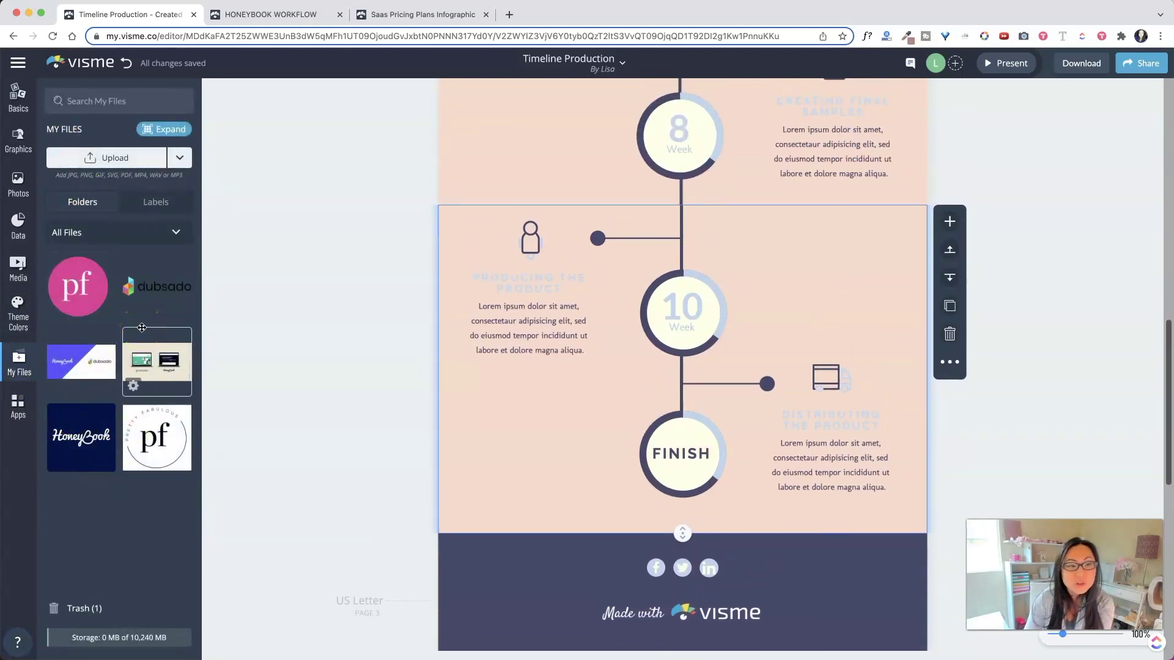
click(60, 313)
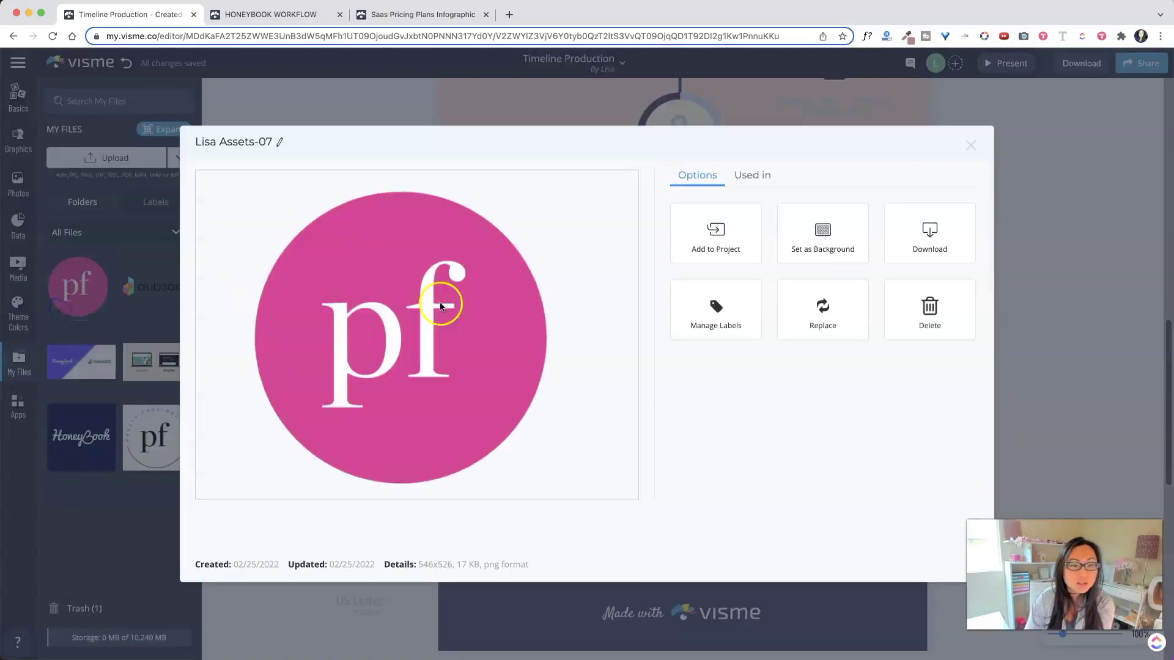
click(939, 313)
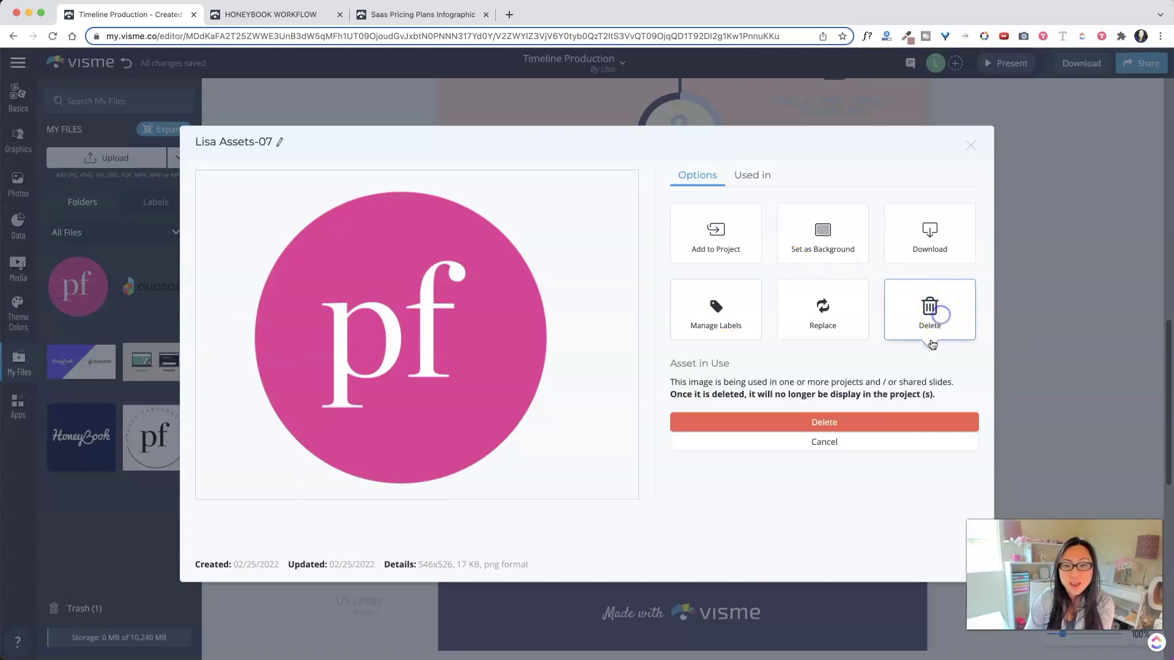
click(880, 422)
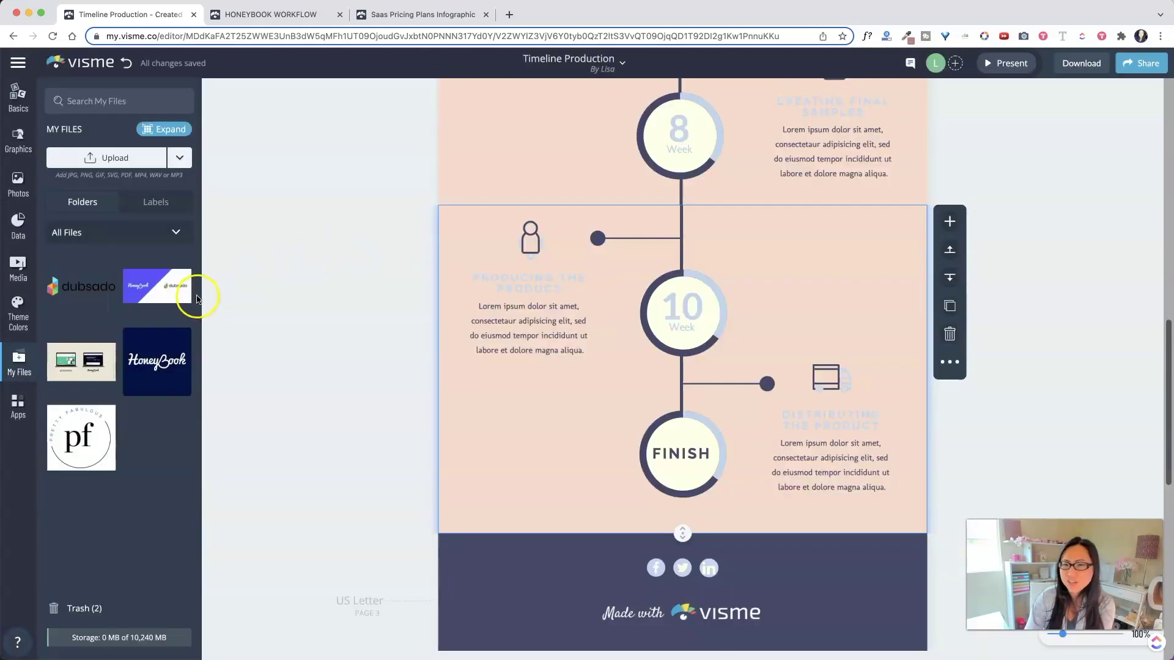
click(19, 401)
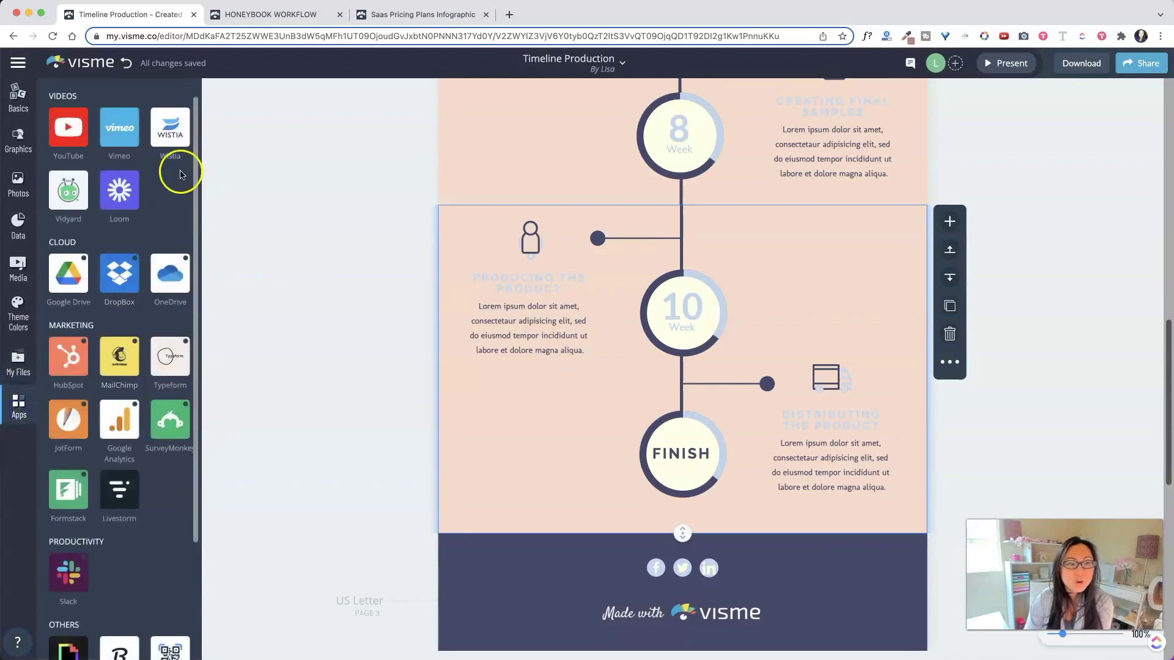
scroll(165, 263, down, 3)
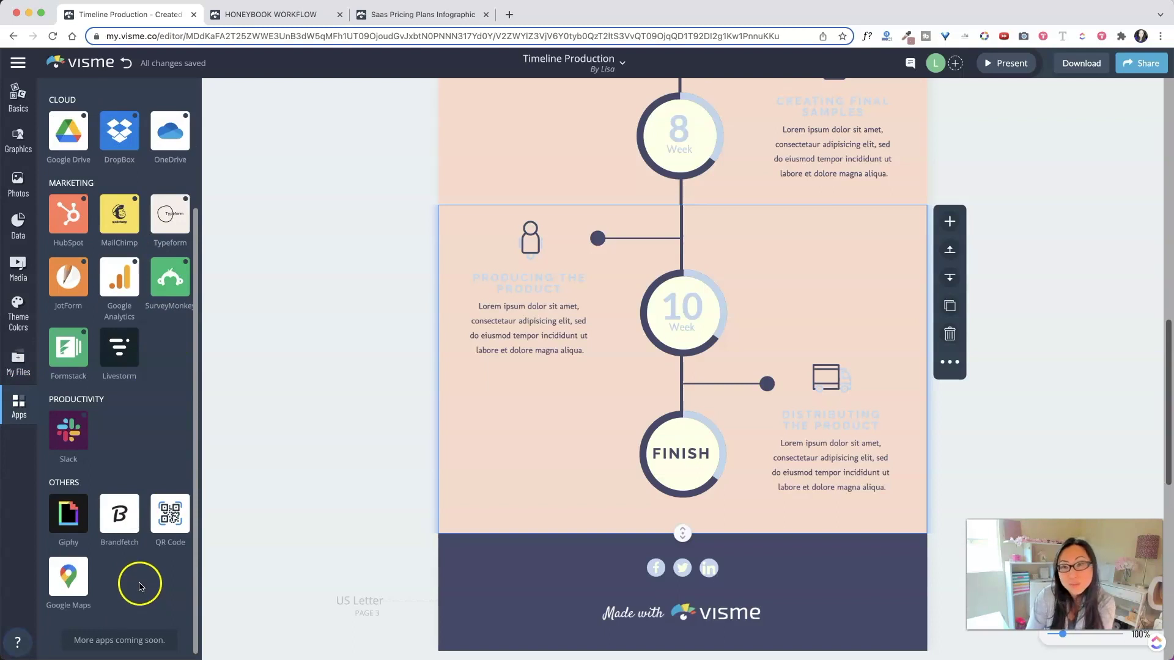
scroll(125, 370, up, 3)
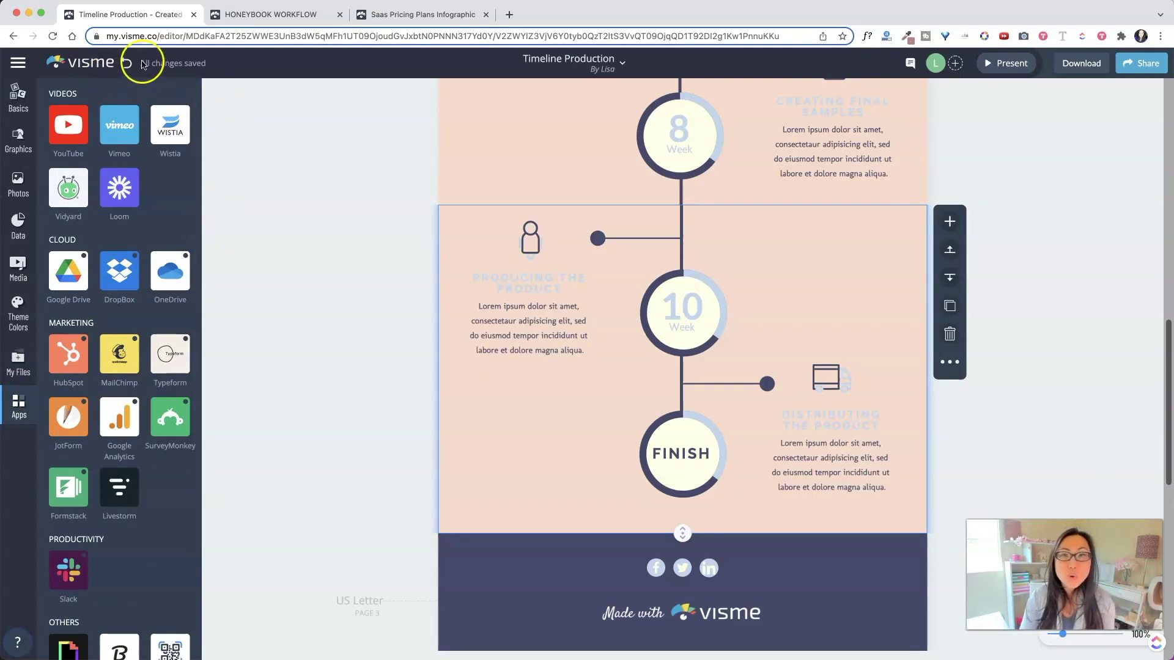
Scale up the PRODUCING THE PRODUCT and DISTRIBUTING THE PRODUCT text groups.
click(550, 281)
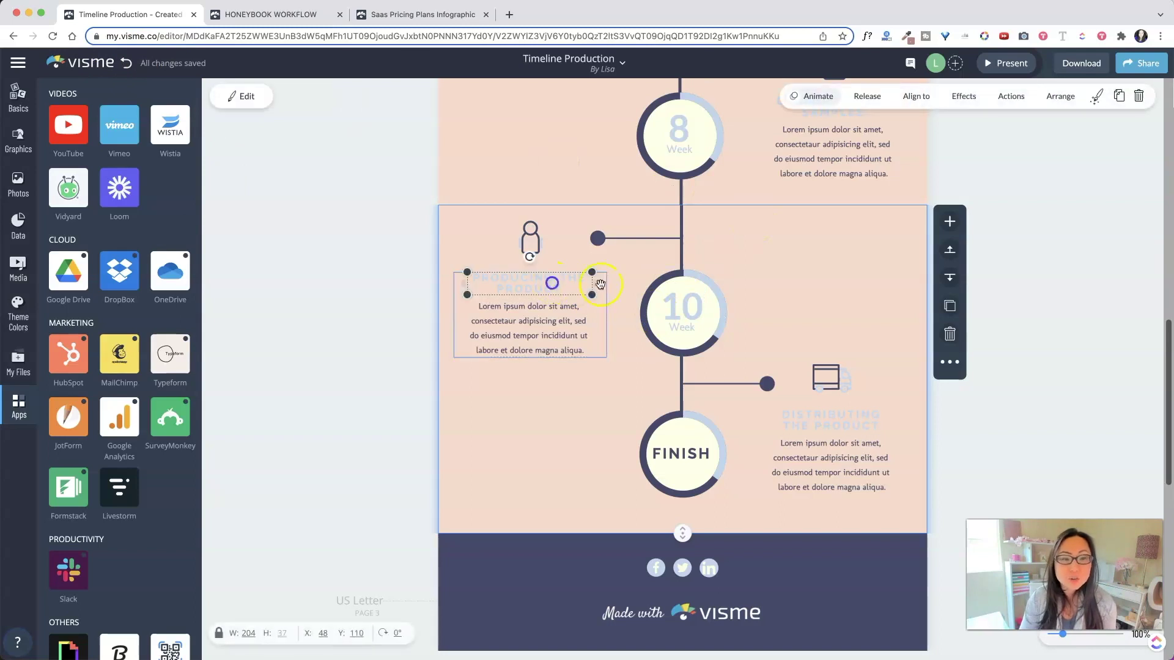
double_click(559, 285)
key(ctrl+a)
key(BackSpace)
click(500, 273)
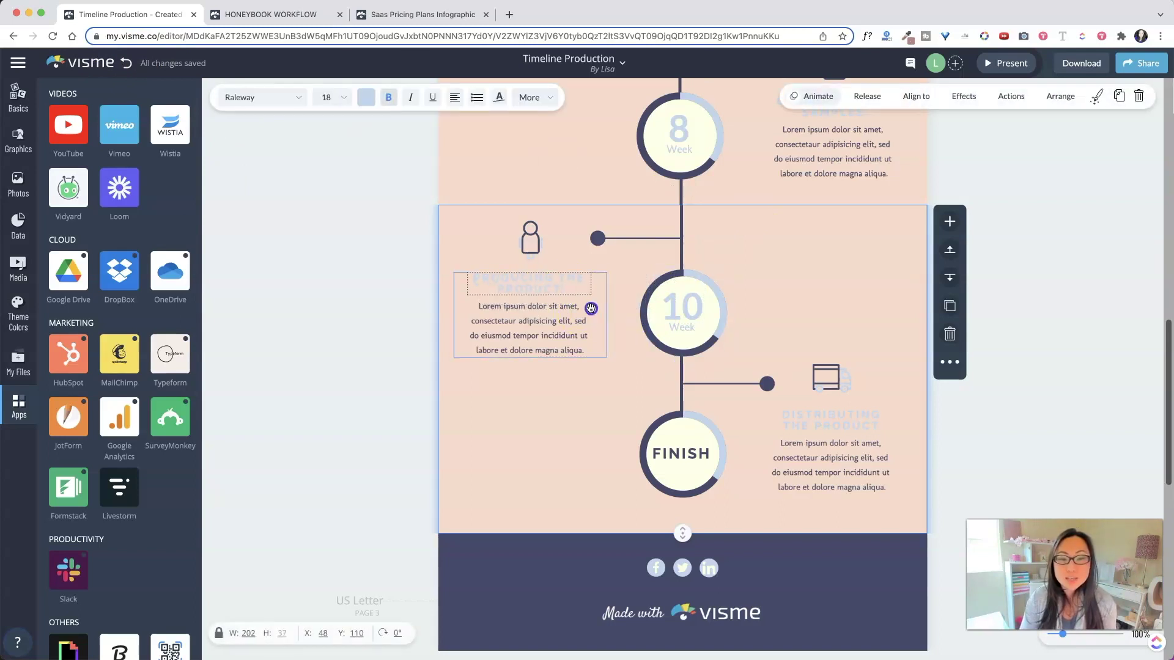
drag(605, 356, 632, 385)
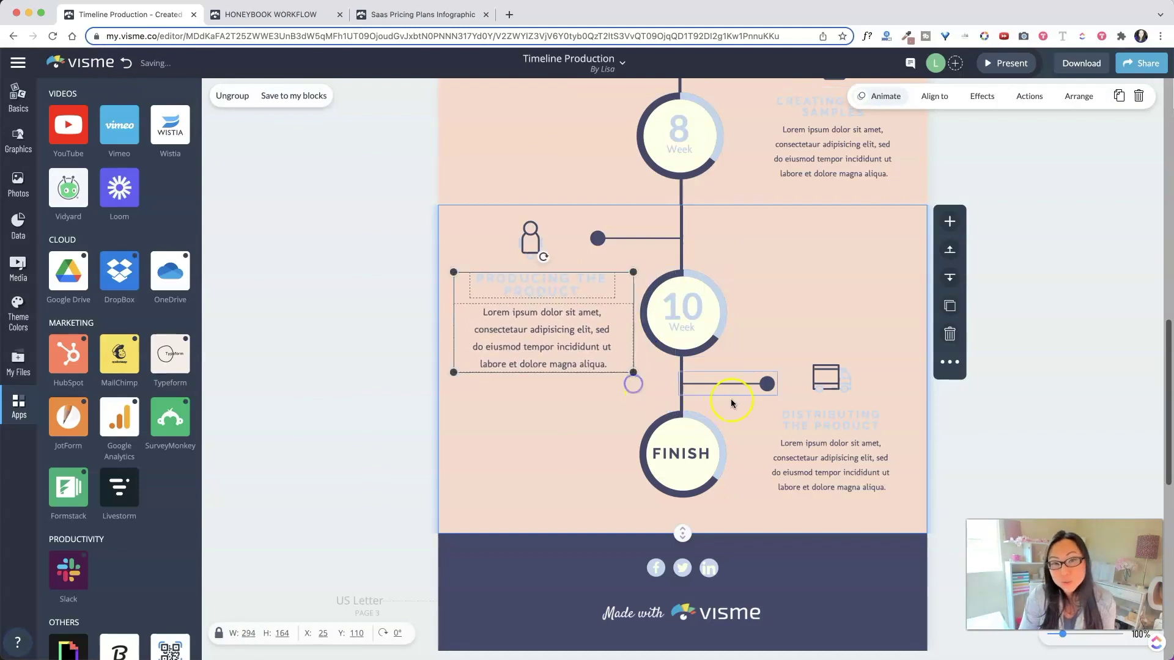
click(808, 431)
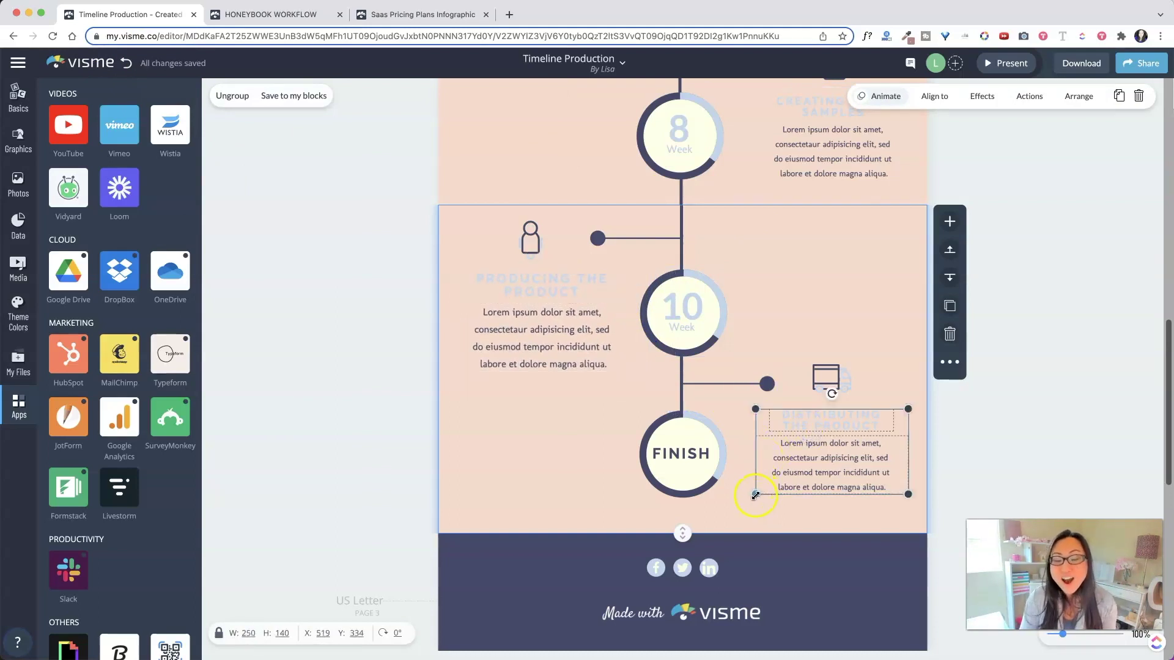
drag(756, 494, 723, 506)
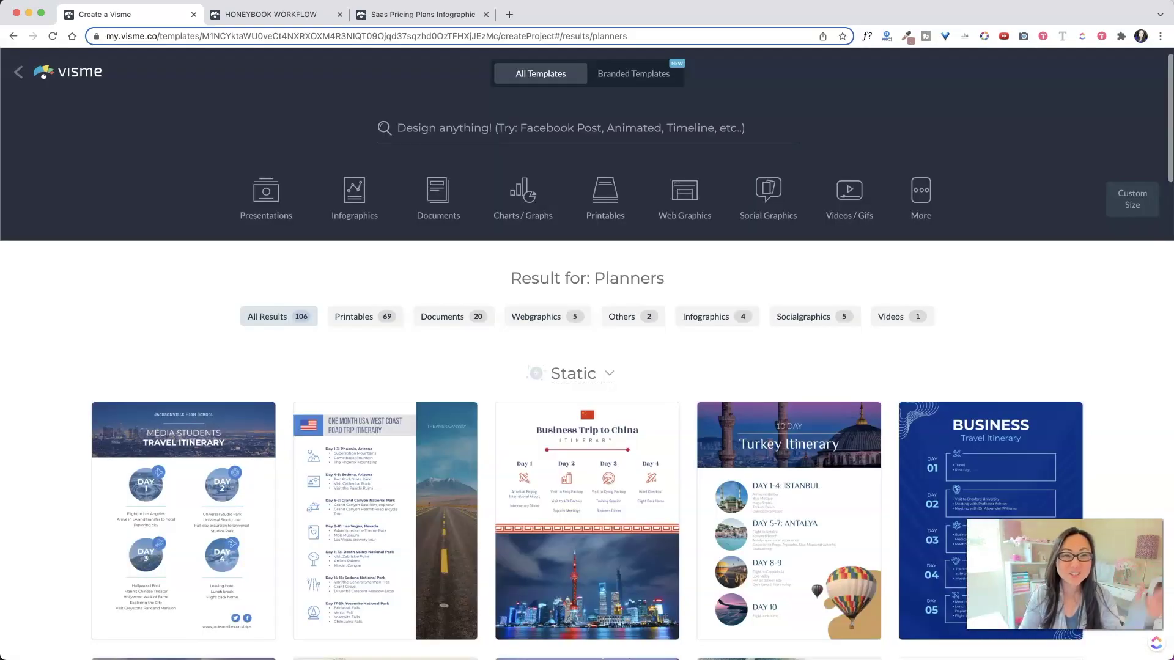
scroll(797, 393, down, 1)
scroll(797, 393, down, 3)
scroll(811, 384, down, 1)
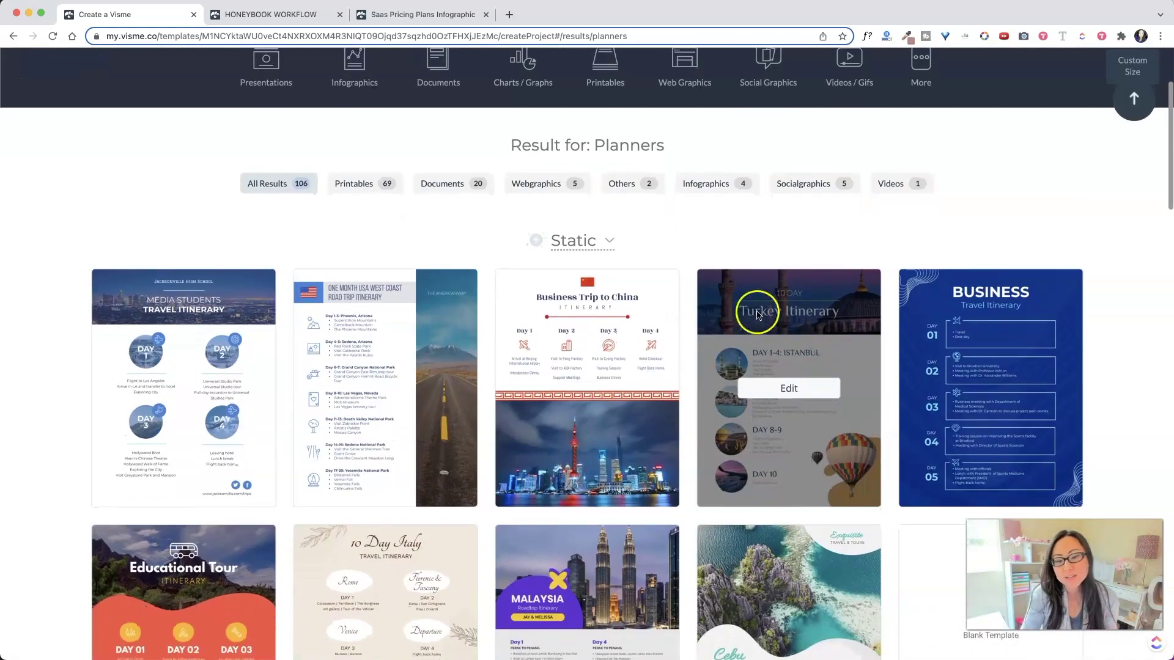
scroll(887, 436, down, 2)
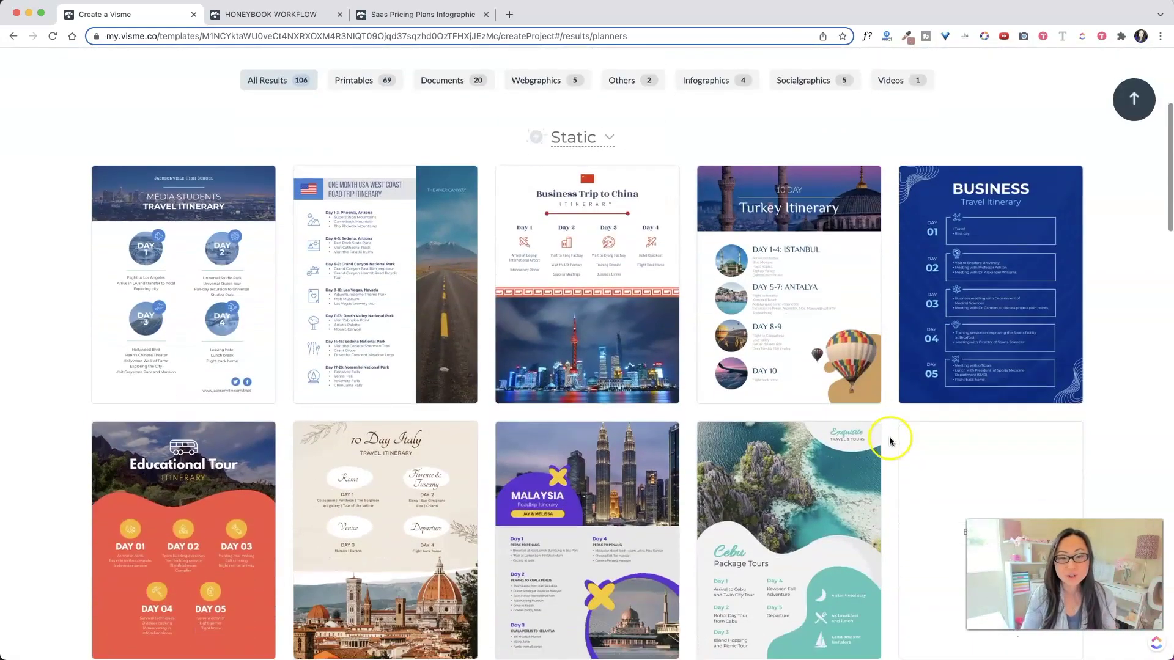
scroll(726, 406, down, 3)
scroll(574, 479, down, 7)
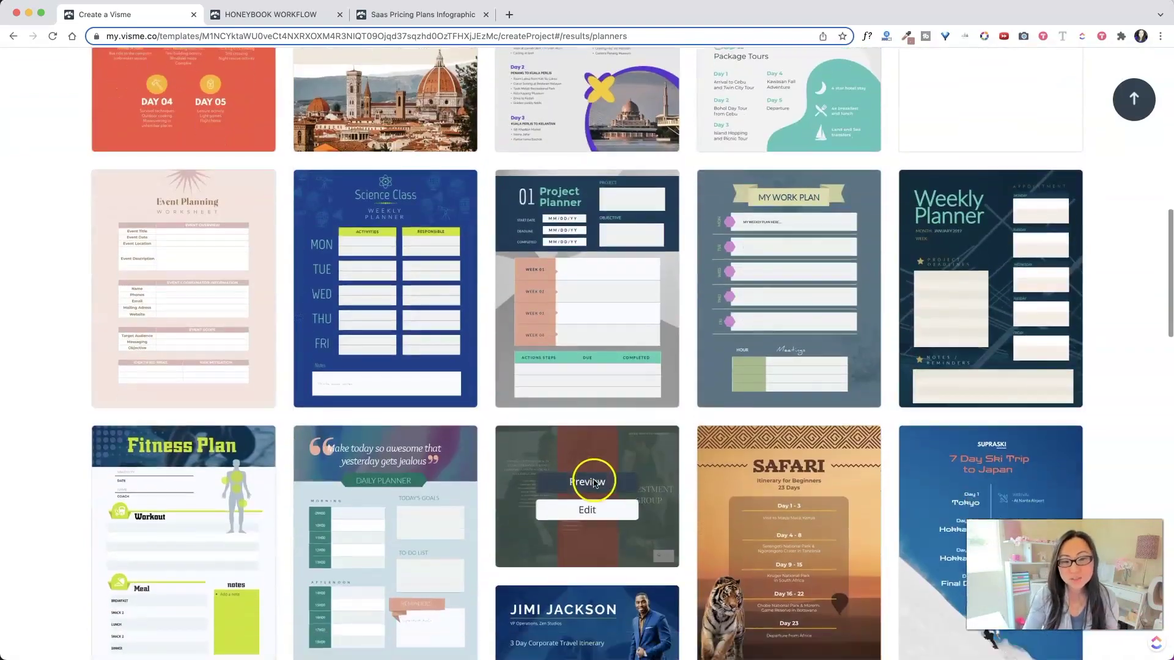
scroll(594, 483, down, 3)
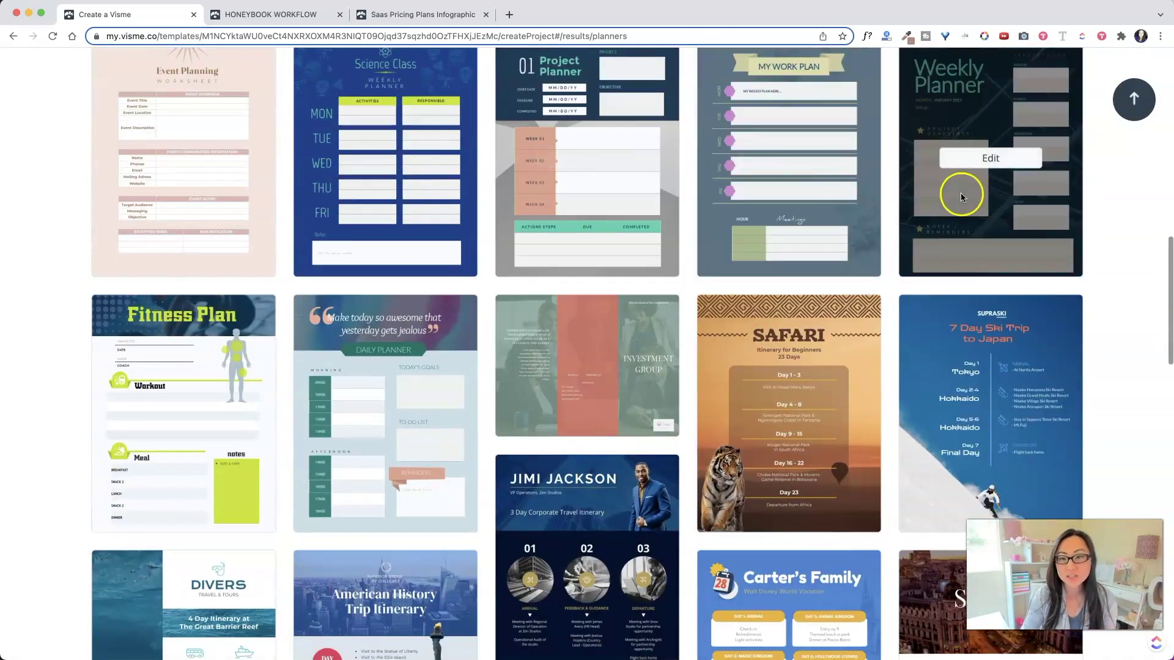
scroll(342, 367, down, 1)
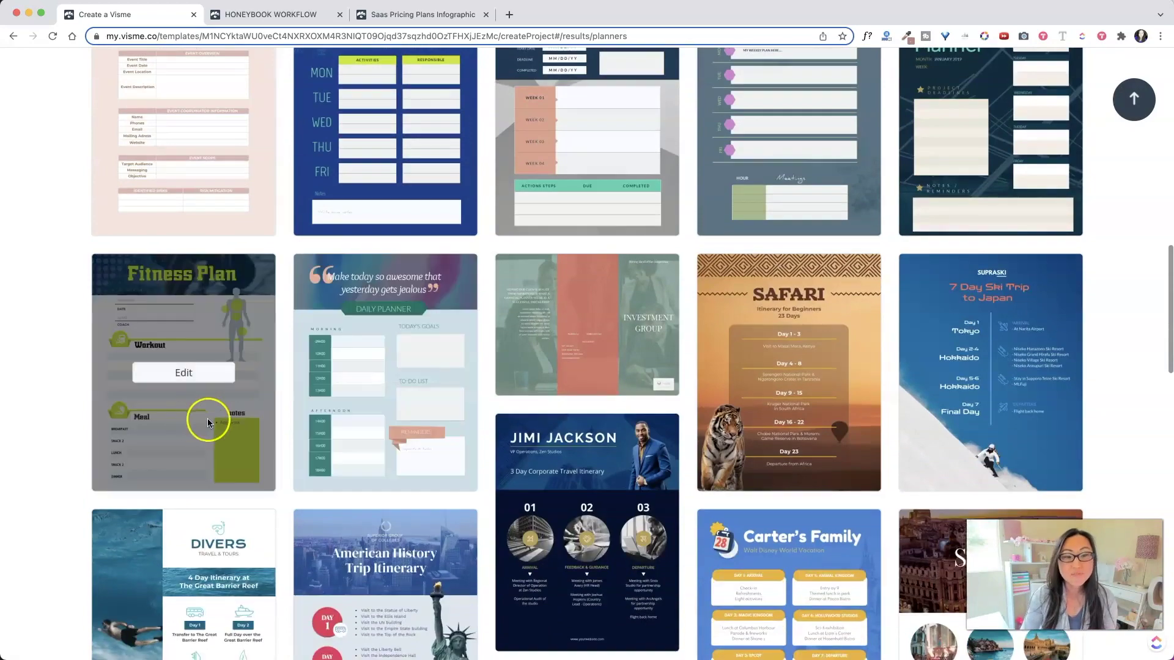
scroll(207, 418, down, 2)
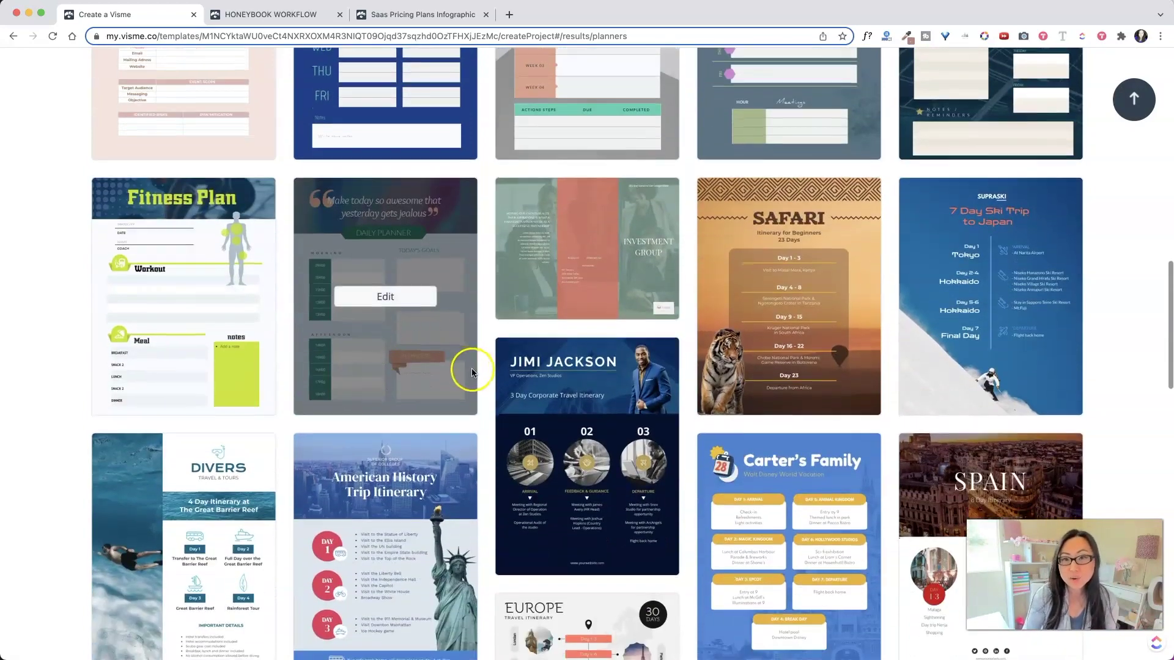
scroll(471, 368, down, 10)
scroll(514, 397, down, 1)
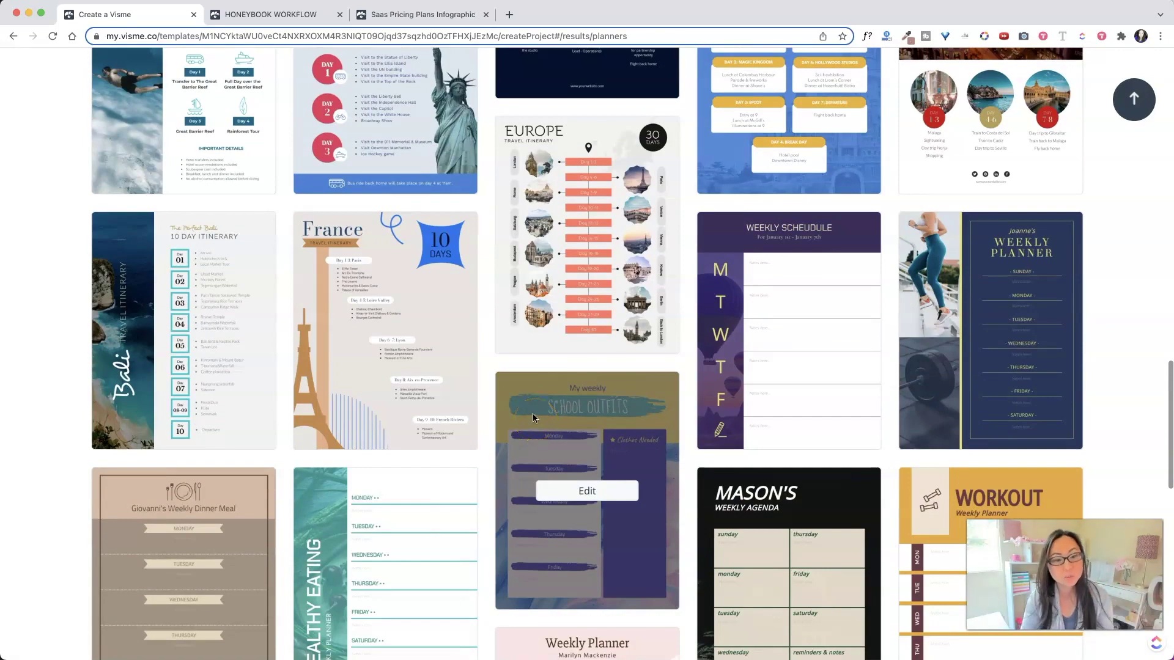
scroll(514, 401, up, 15)
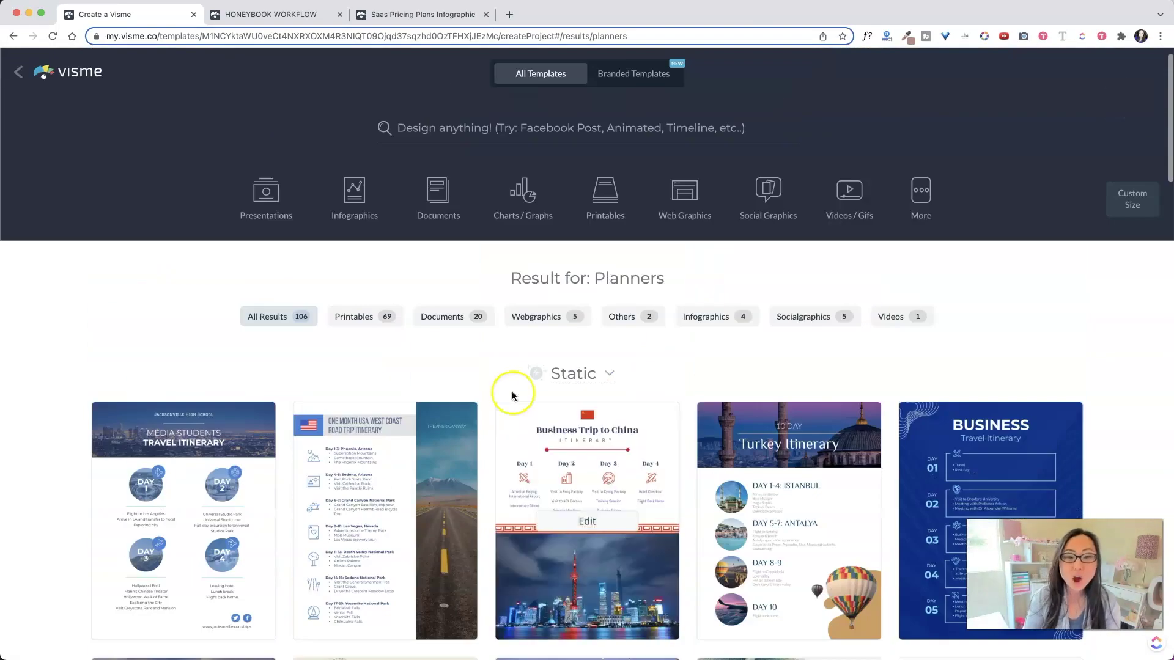
Search the template gallery for 'calendar' and scroll through the 45 results.
click(569, 126)
text(calendar)
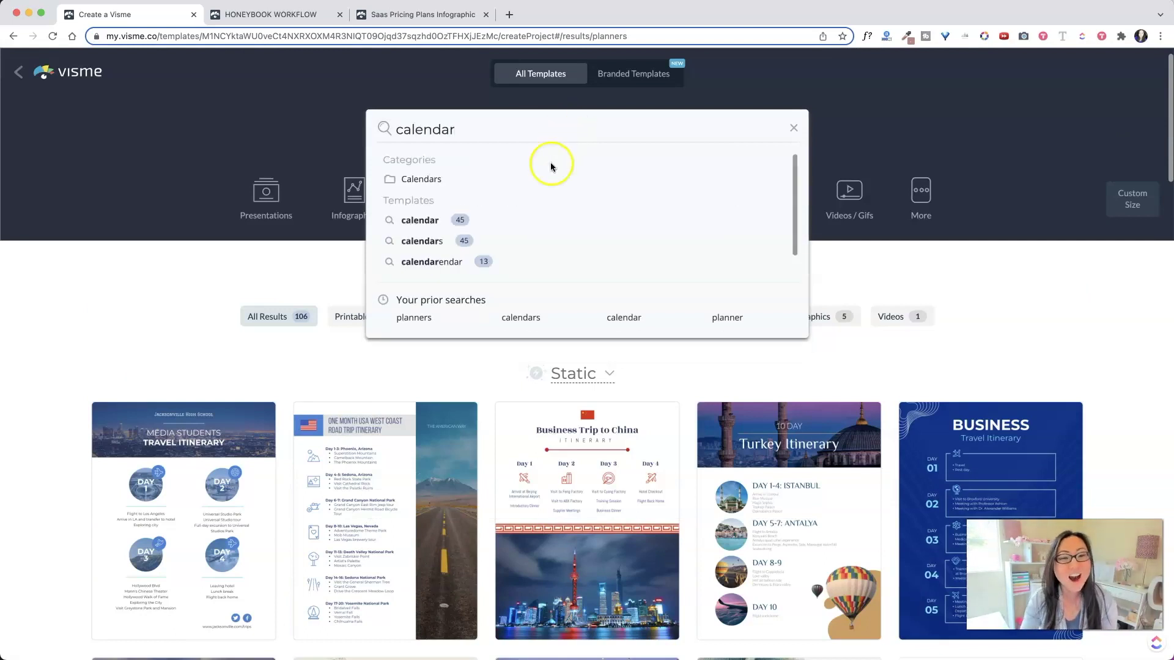
click(416, 220)
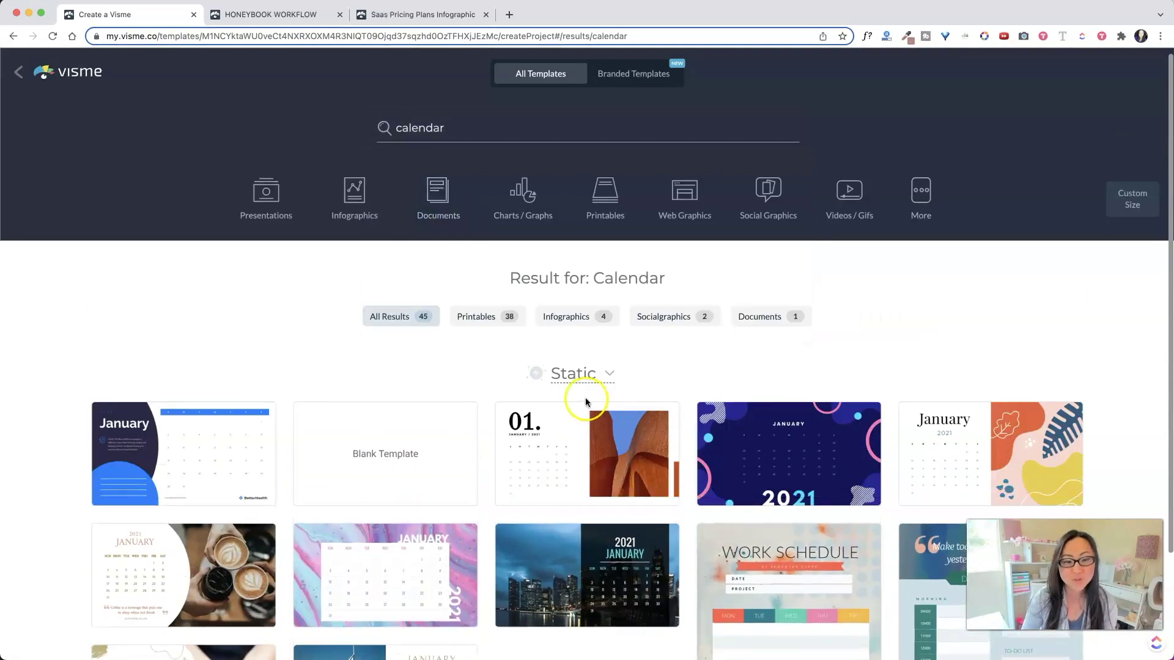
scroll(585, 398, down, 2)
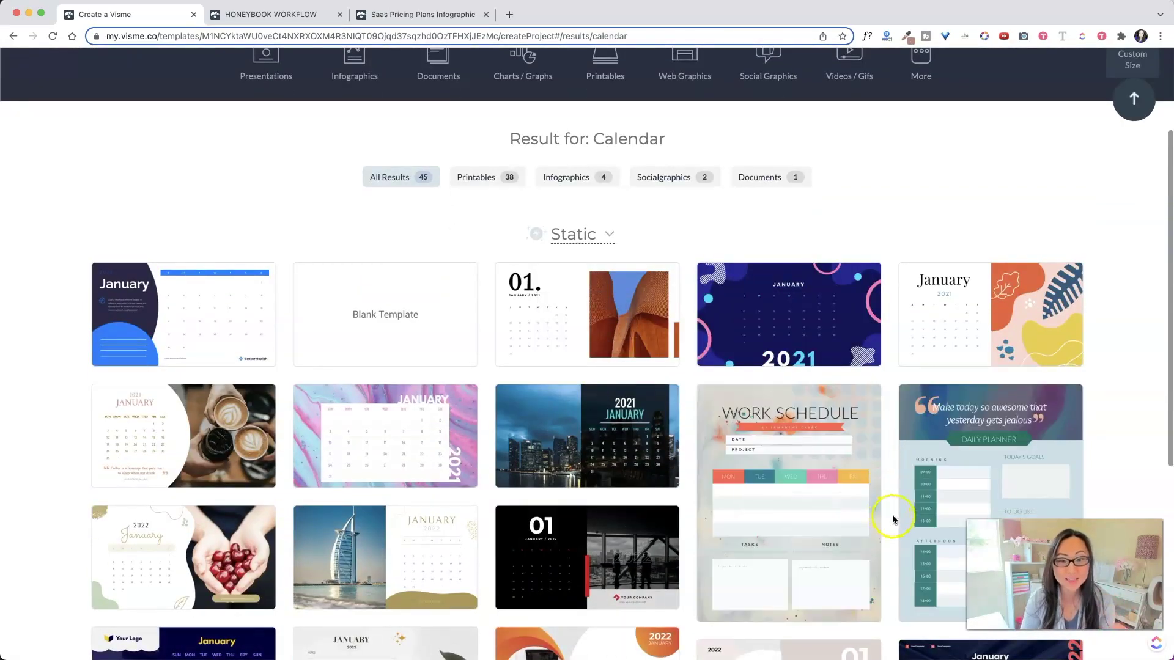
scroll(743, 334, down, 1)
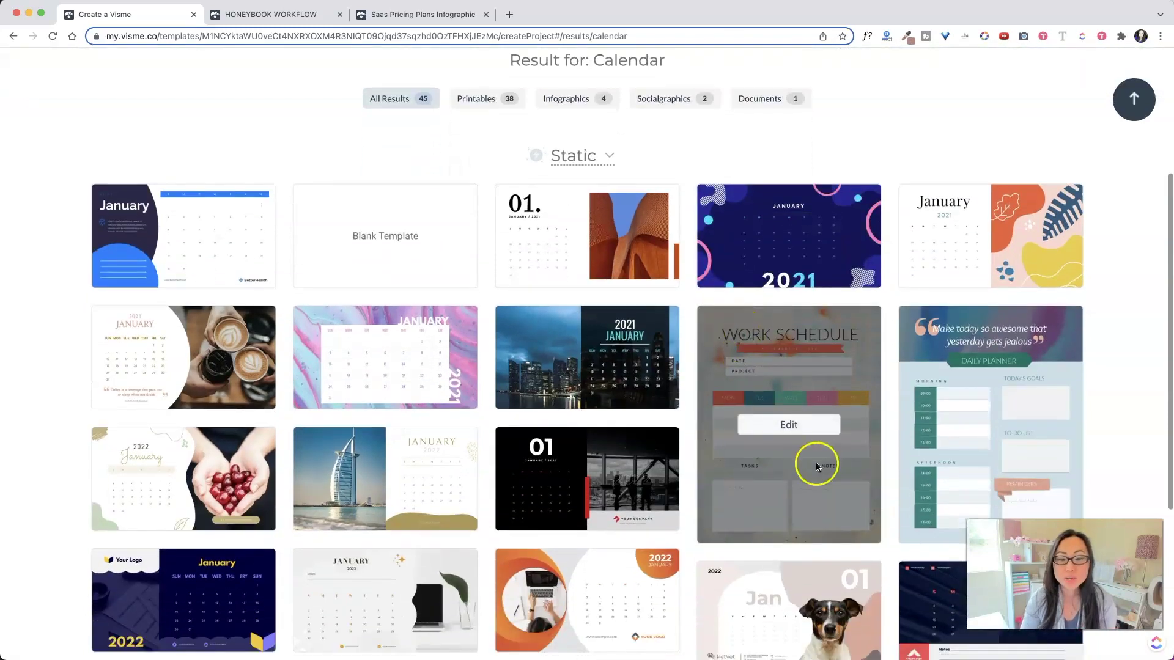
scroll(629, 453, down, 6)
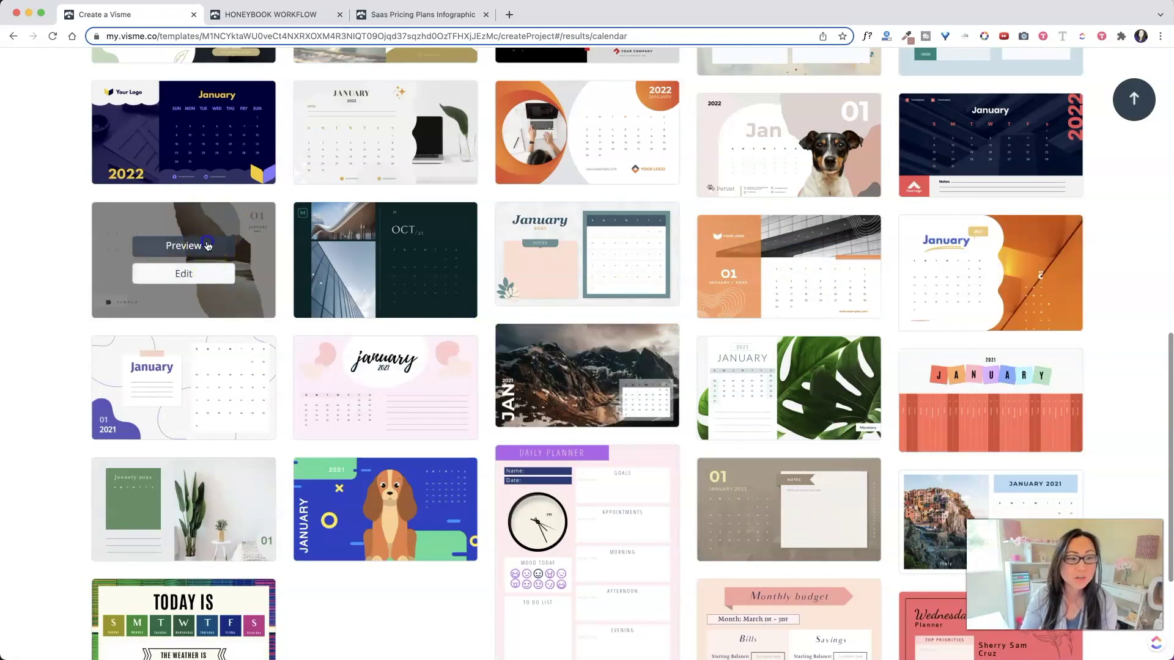
click(206, 243)
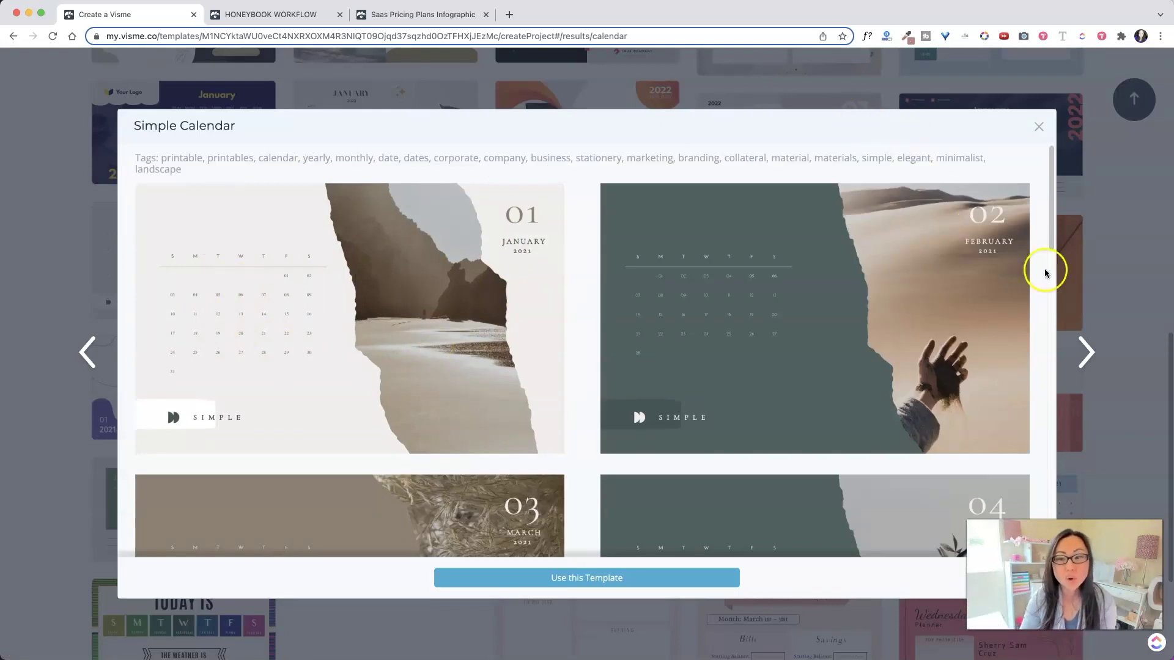
click(1107, 269)
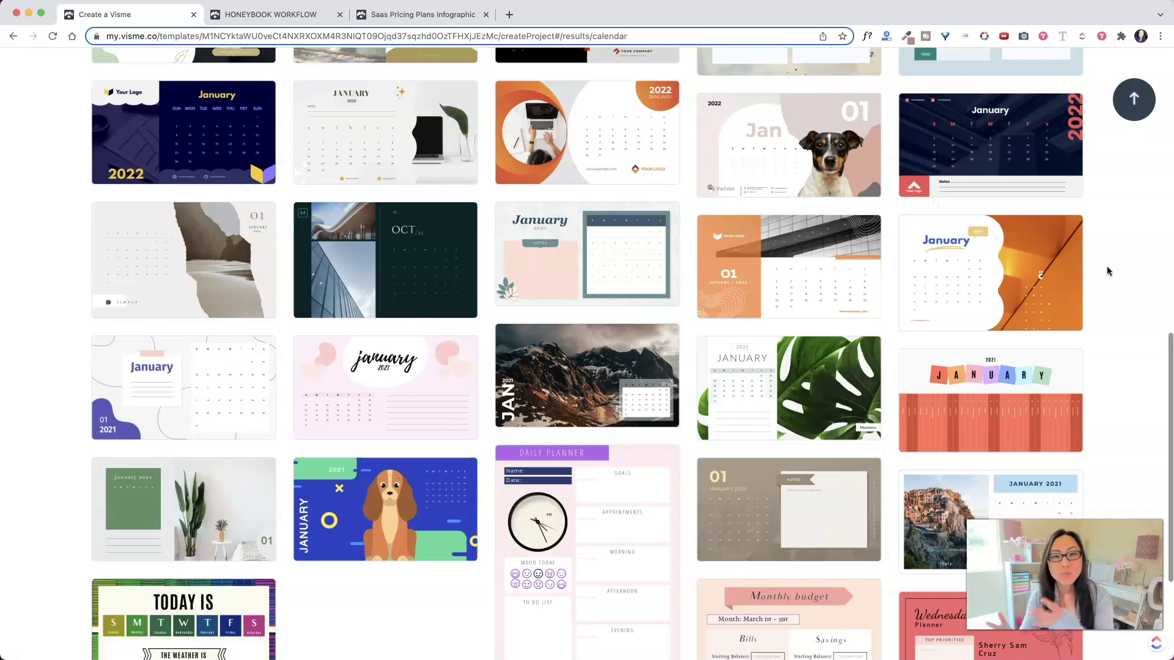
Scroll further through the calendar templates, past the Milestones plan and Weekly report.
scroll(1015, 233, down, 10)
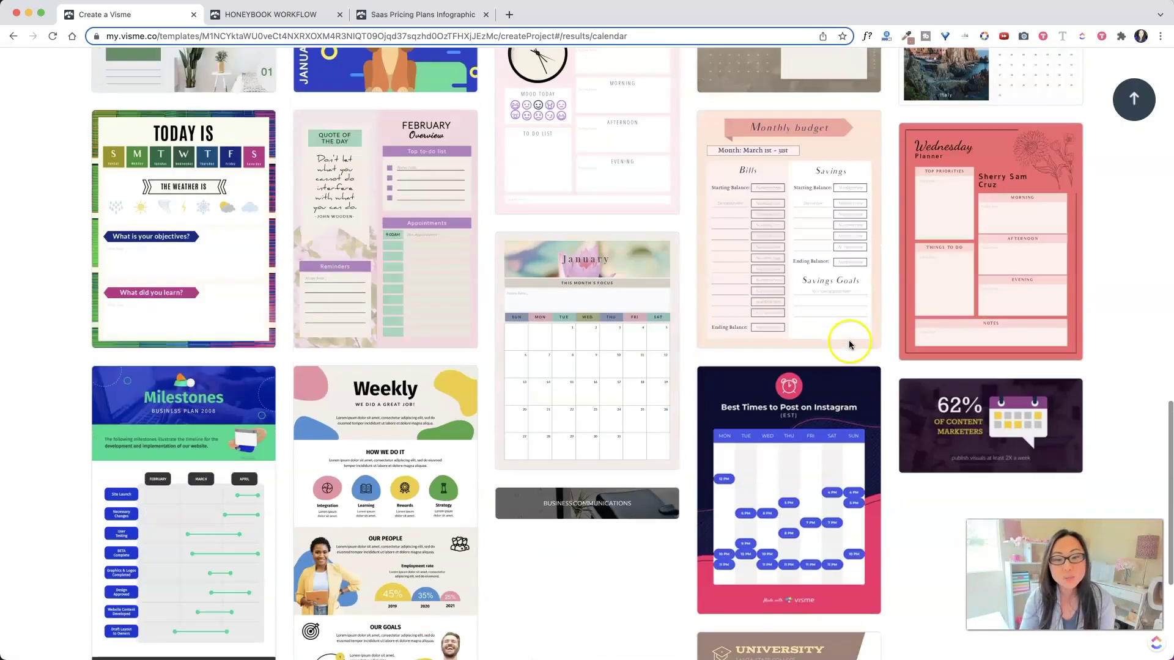
scroll(822, 412, down, 3)
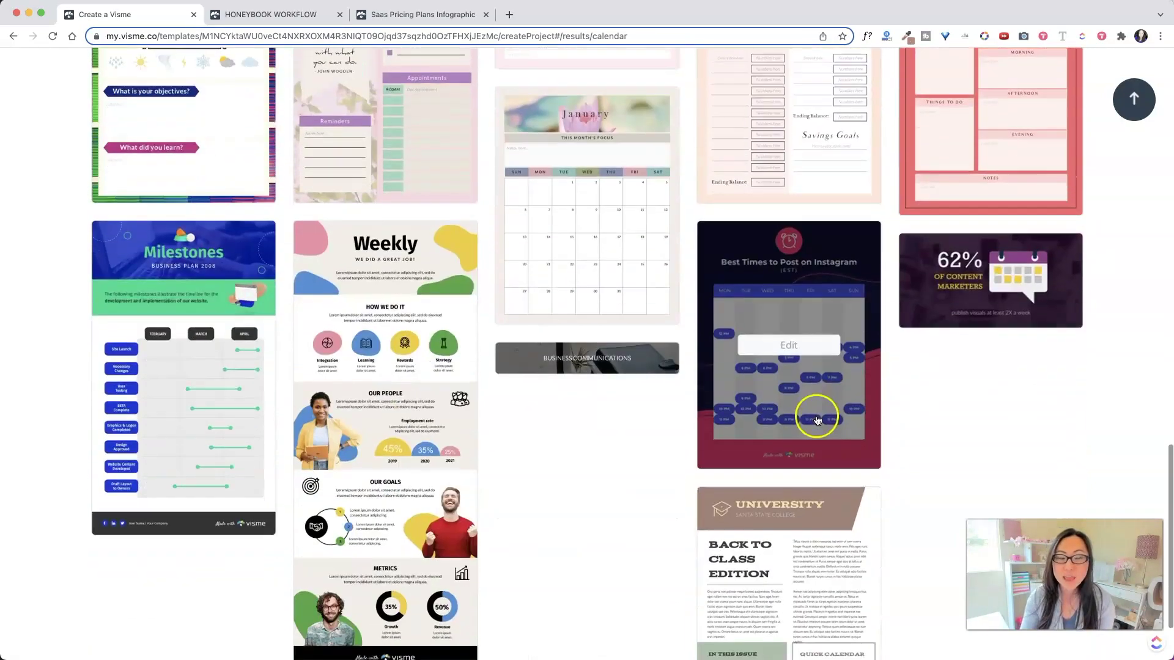
scroll(816, 415, down, 3)
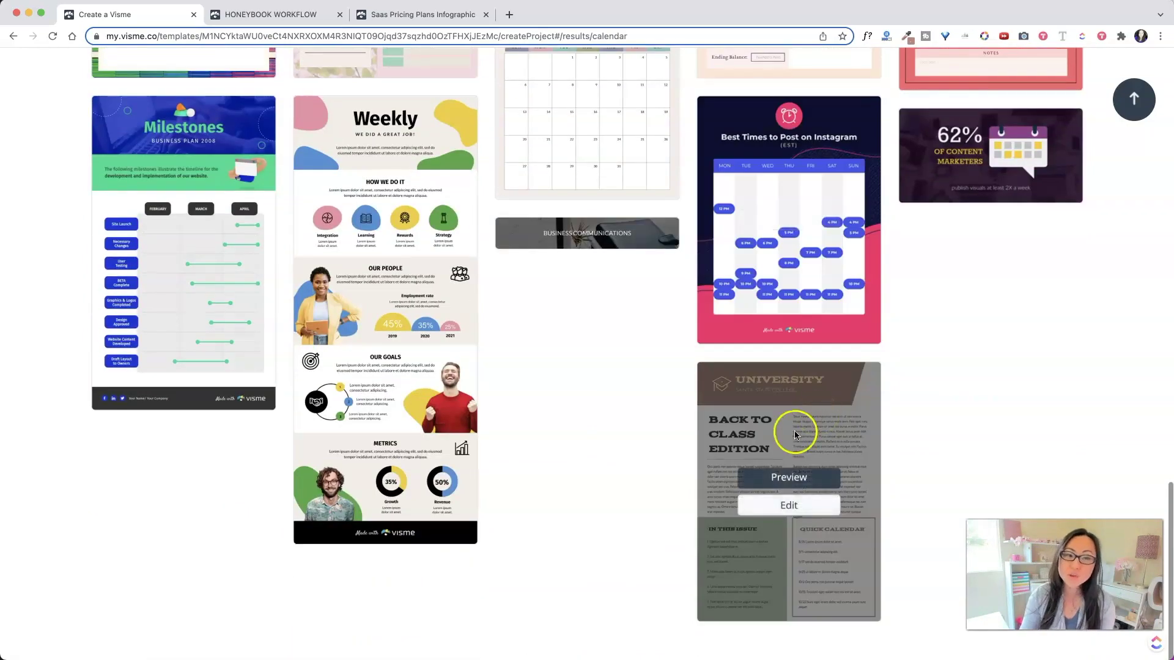